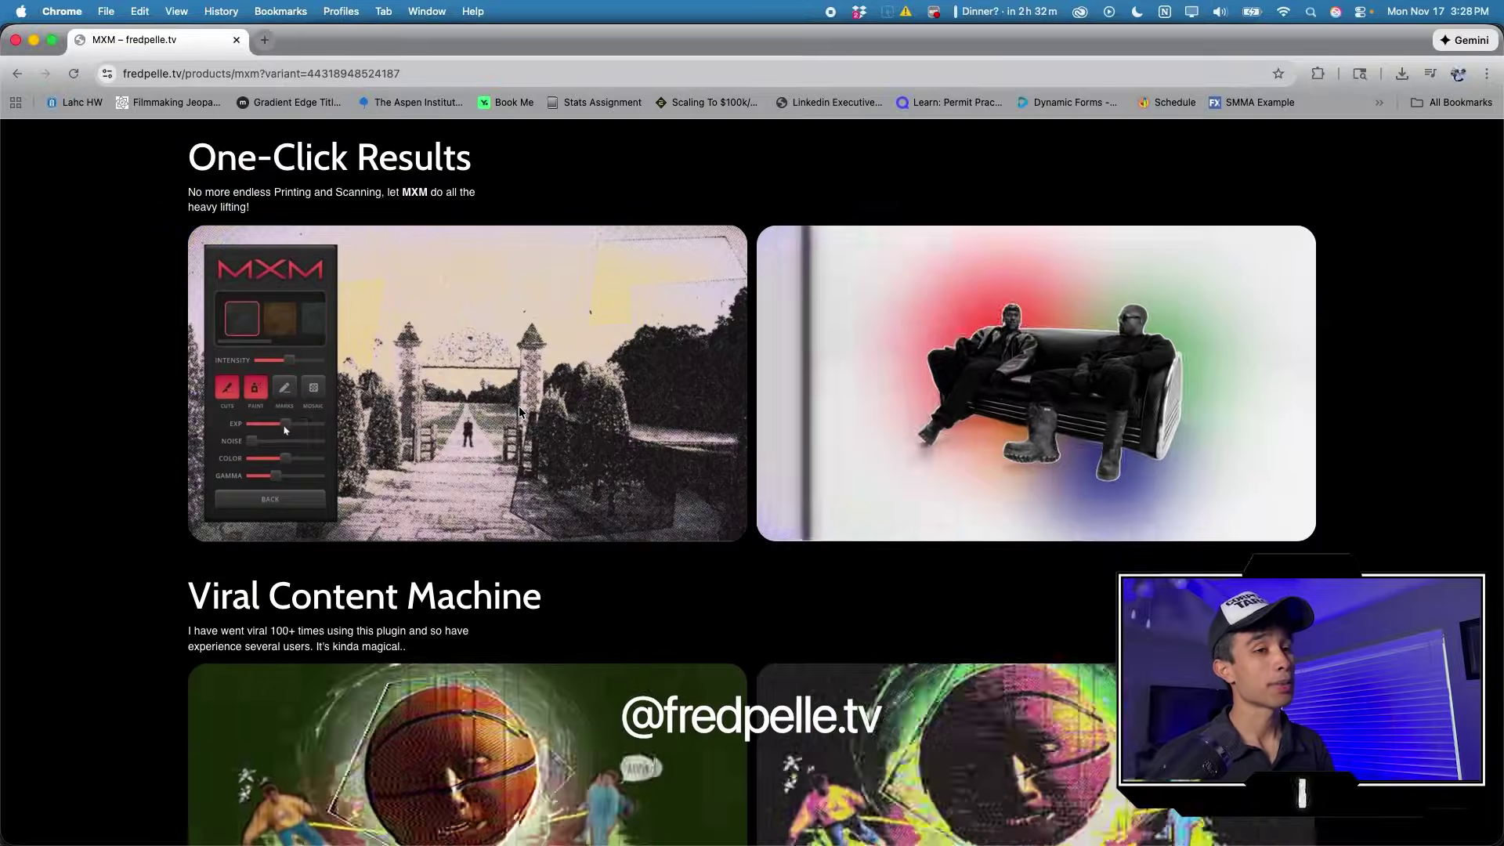
Step: Look over the One-Click Results and Viral Content Machine examples on the MXM product page
{"action": "scroll", "coordinate": [518, 406], "scroll_direction": "down", "scroll_amount": 2}
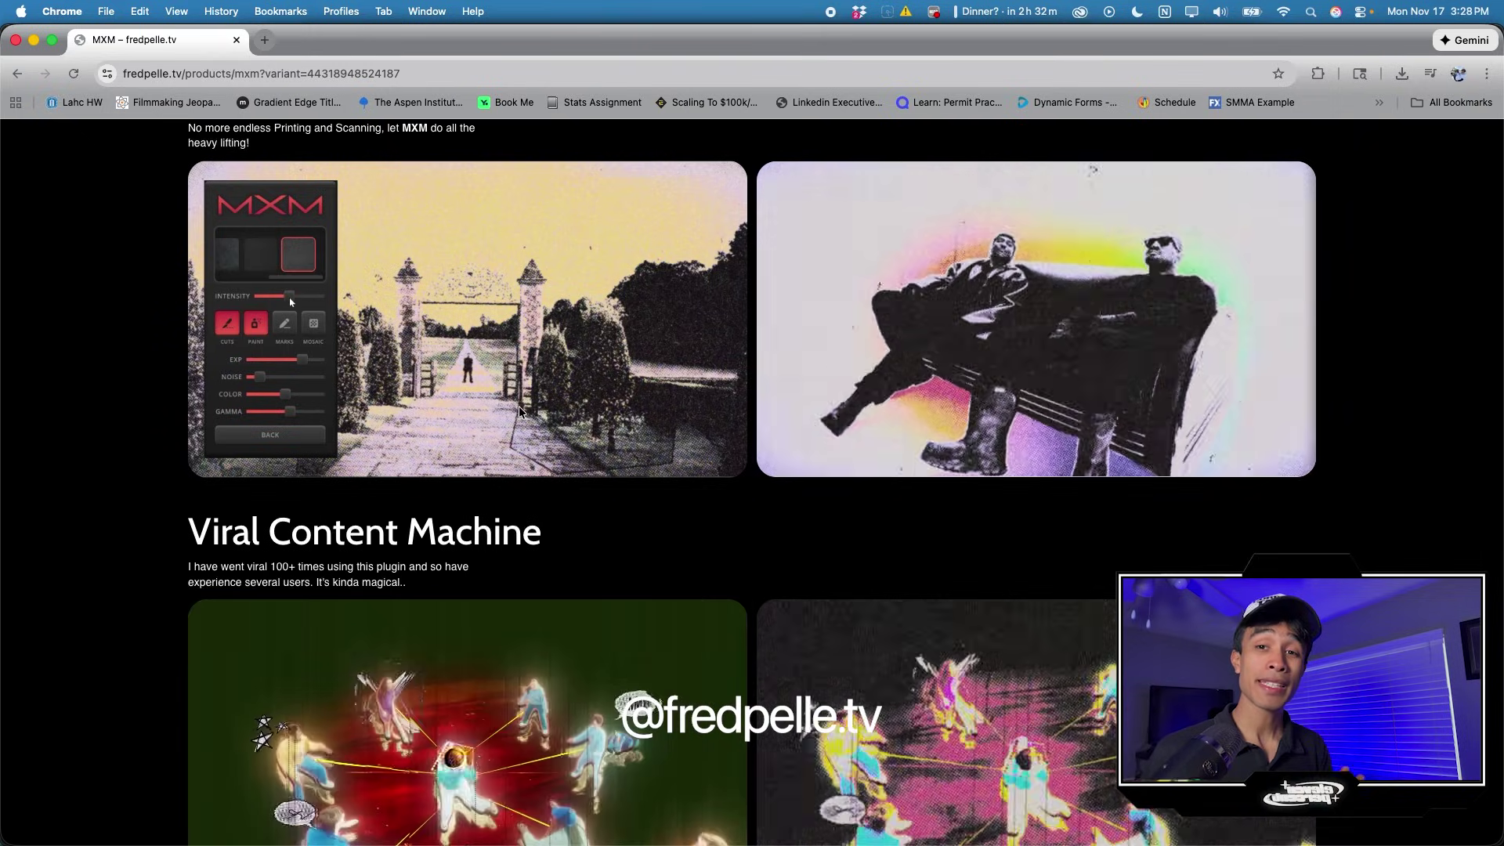
{"action": "scroll", "coordinate": [478, 404], "scroll_direction": "down", "scroll_amount": 2}
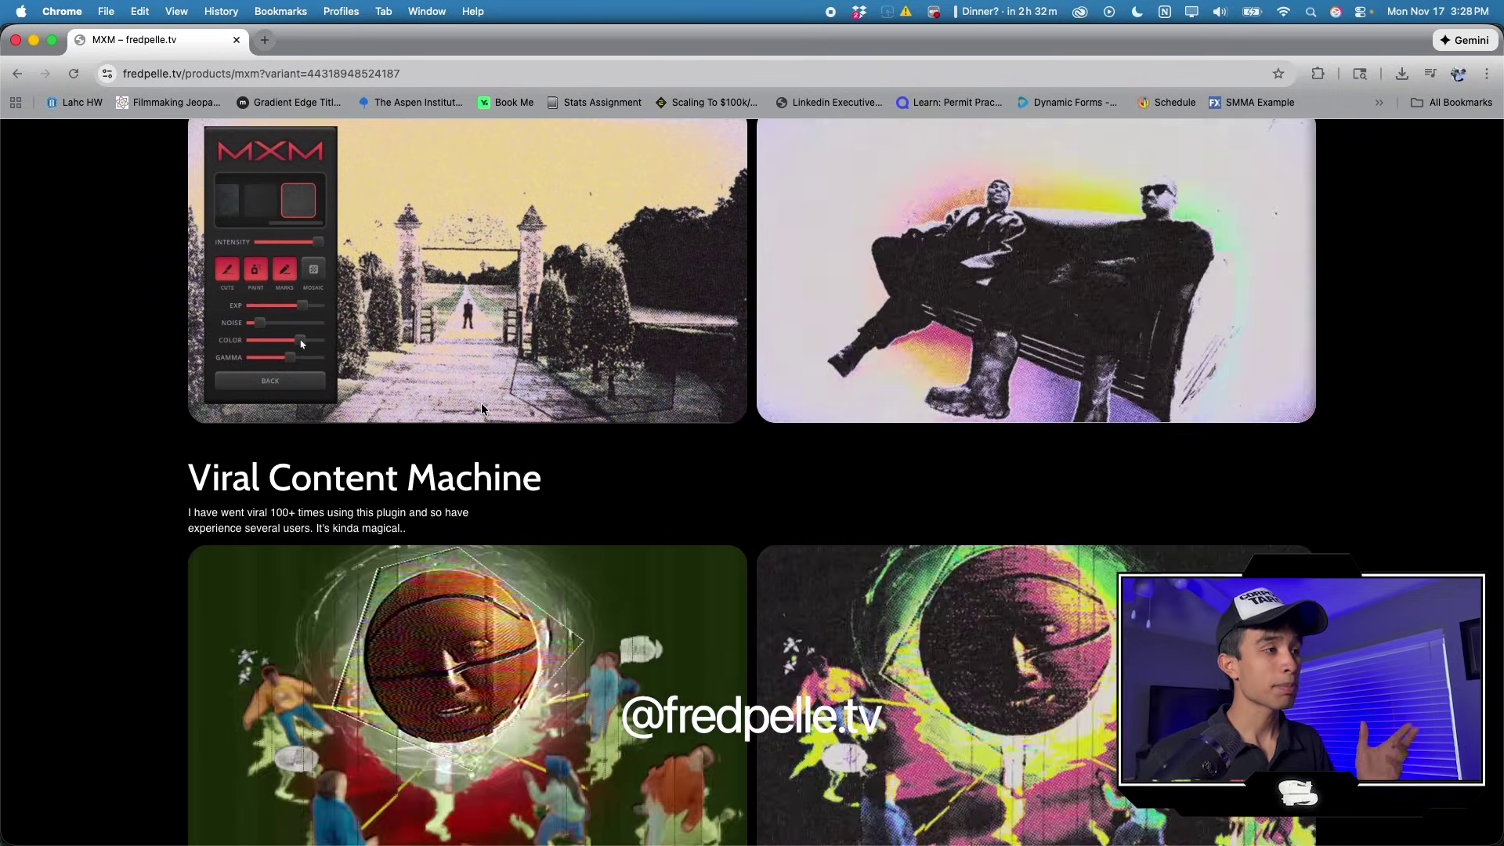
{"action": "scroll", "coordinate": [482, 402], "scroll_direction": "up", "scroll_amount": 3}
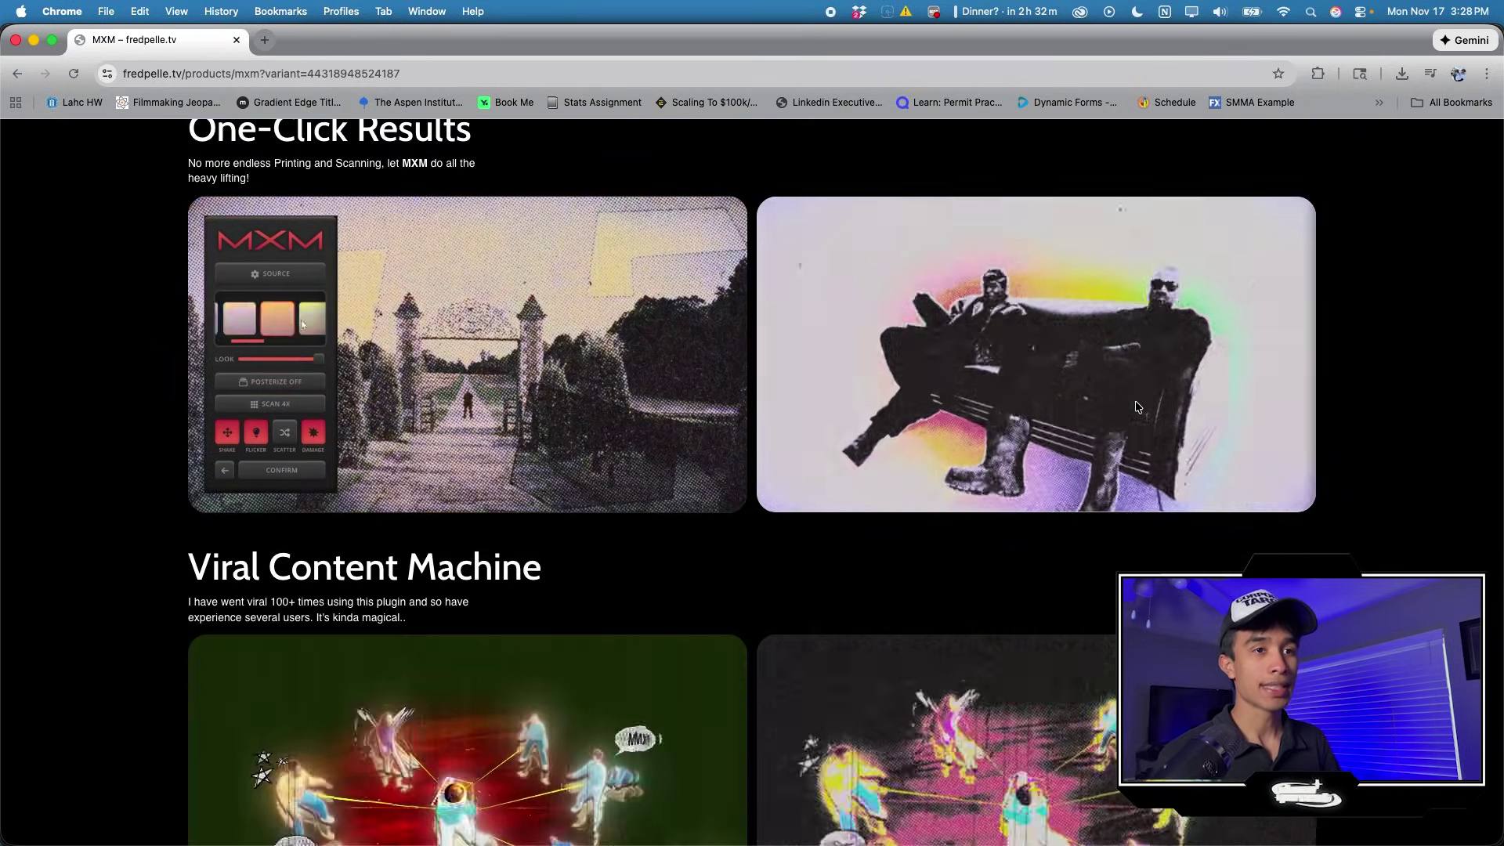
{"action": "scroll", "coordinate": [1137, 407], "scroll_direction": "up", "scroll_amount": 3}
{"action": "scroll", "coordinate": [1138, 406], "scroll_direction": "down", "scroll_amount": 3}
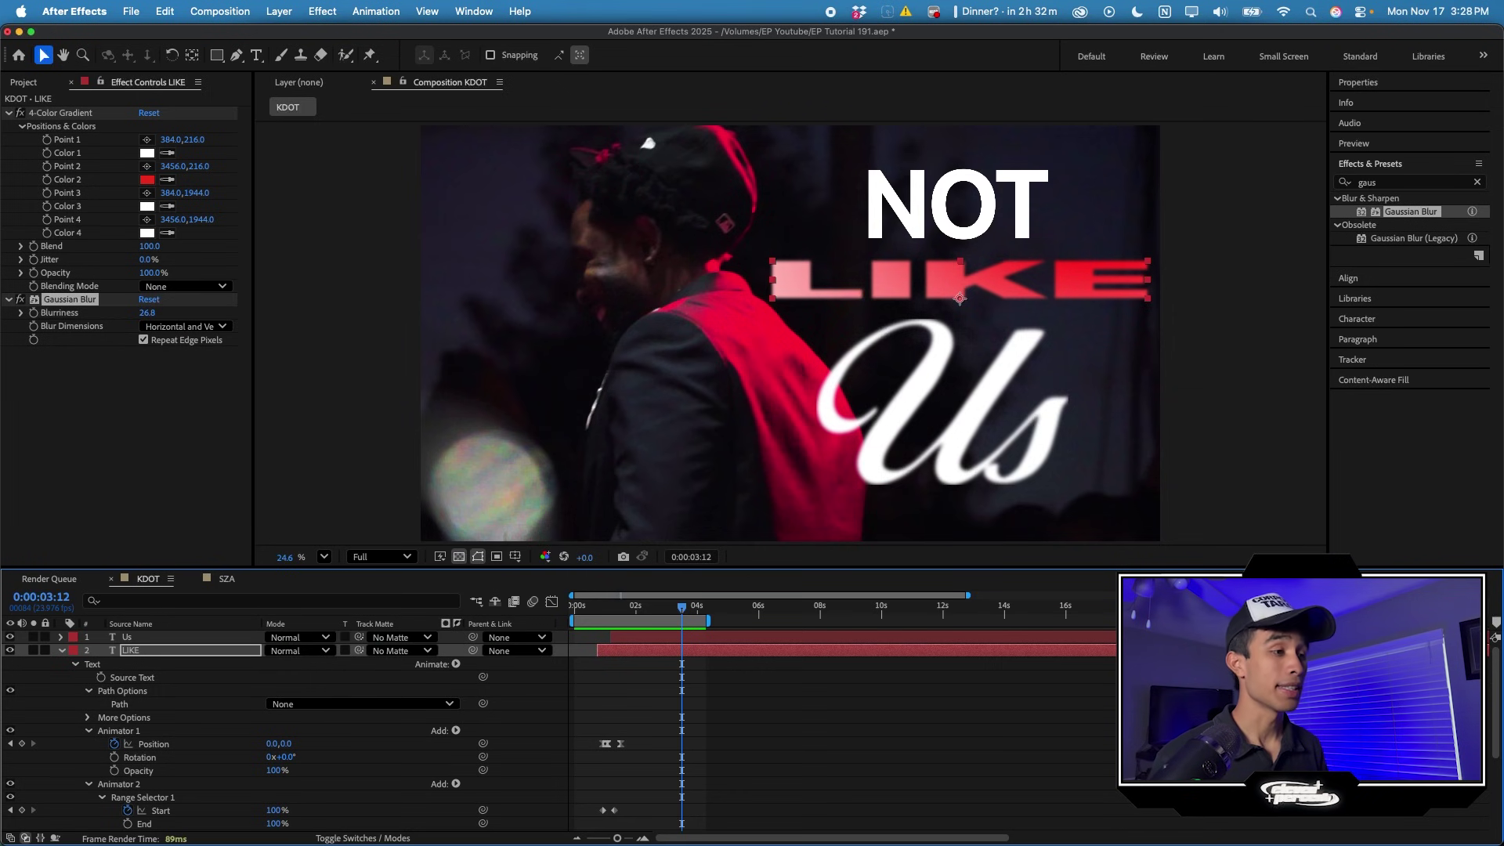
Step: Switch to After Effects and preview the NOT LIKE Us text animation in the KDOT composition
{"action": "left_click", "coordinate": [643, 609]}
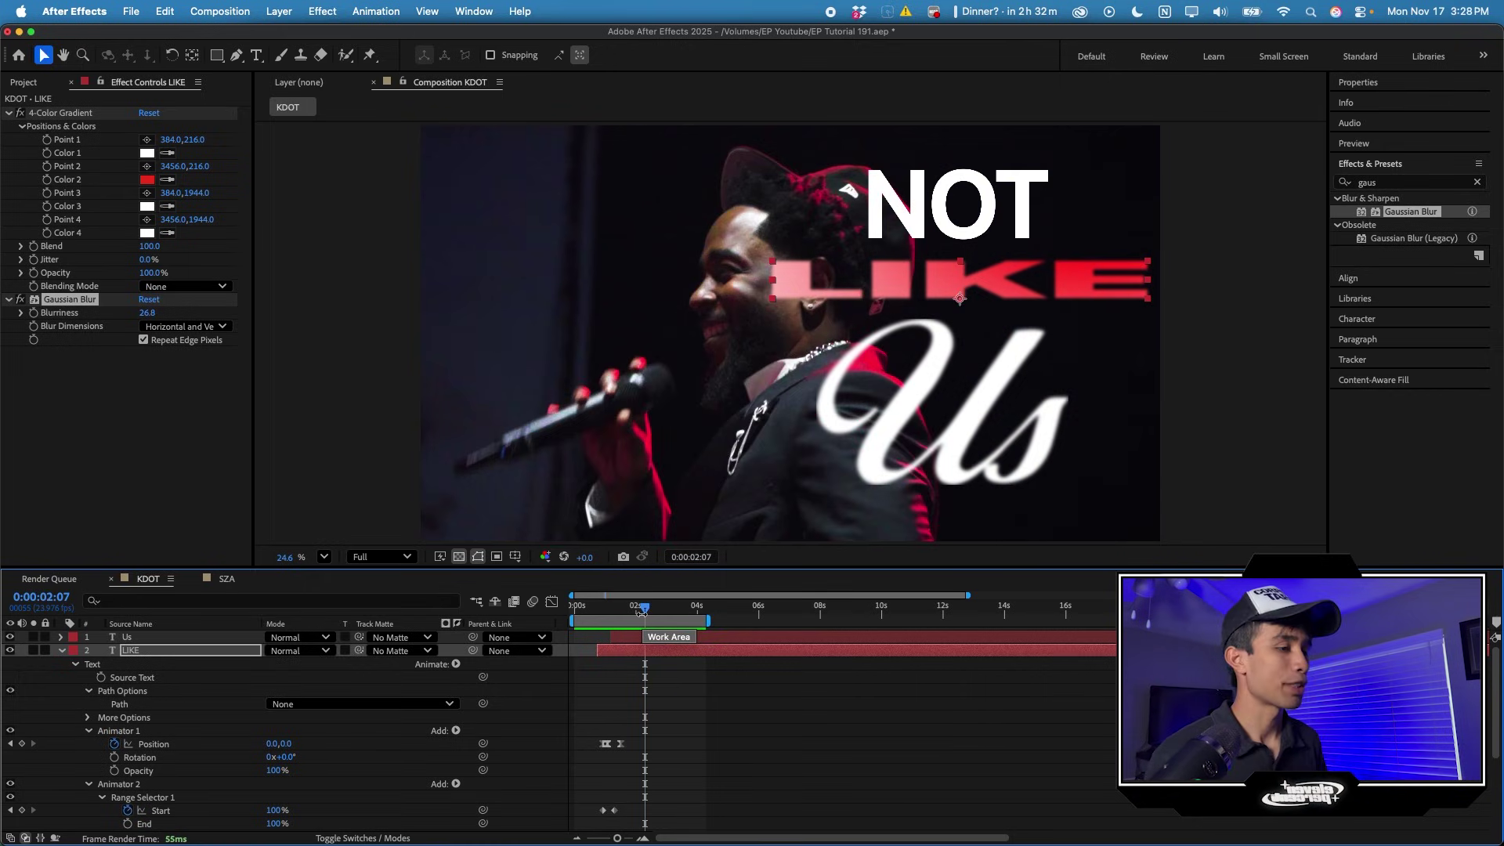
{"action": "key", "text": "space"}
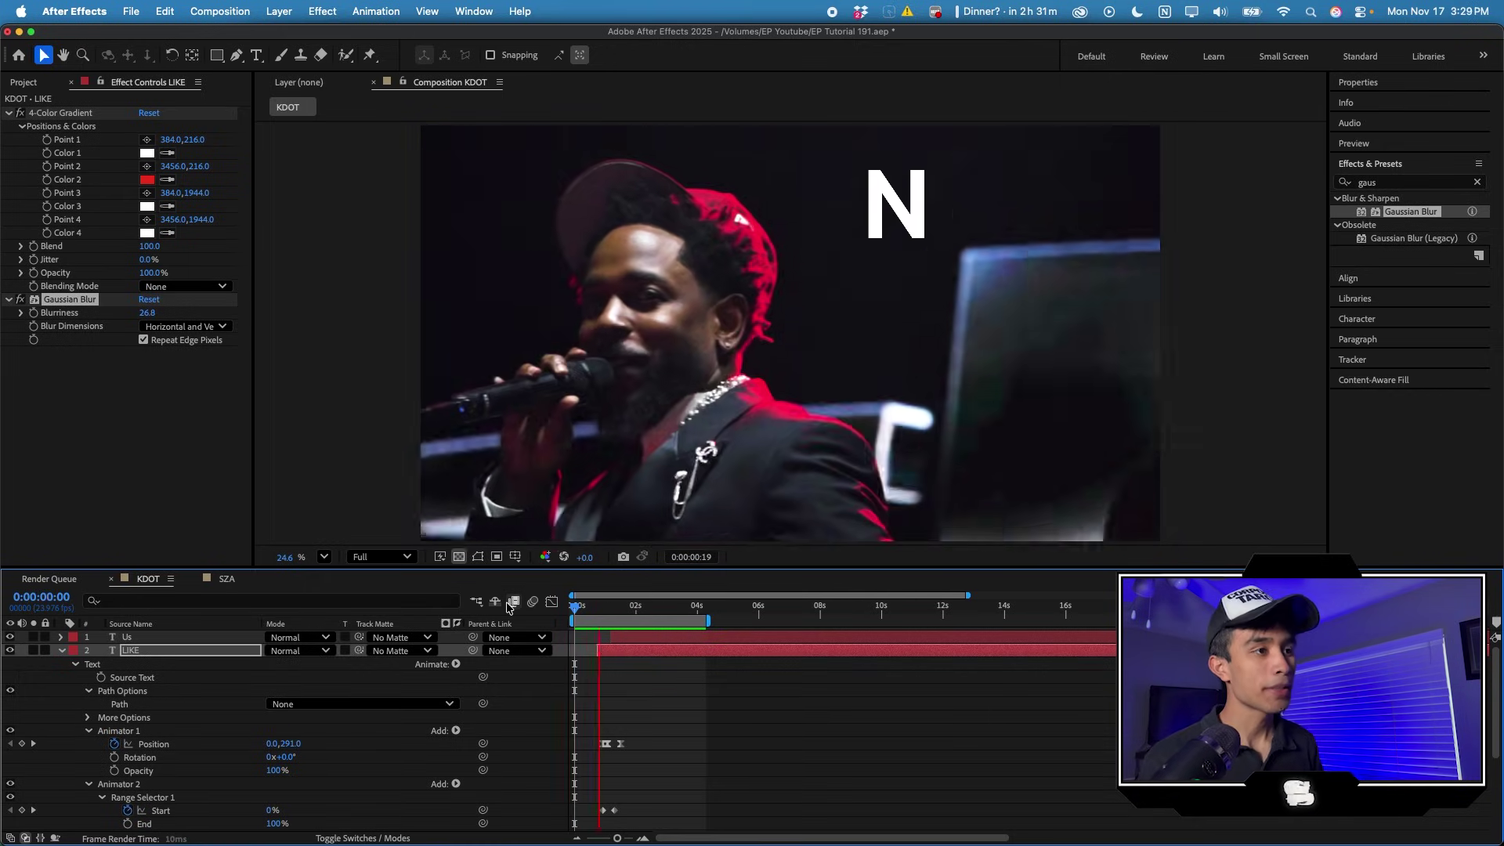
{"action": "key", "text": "space"}
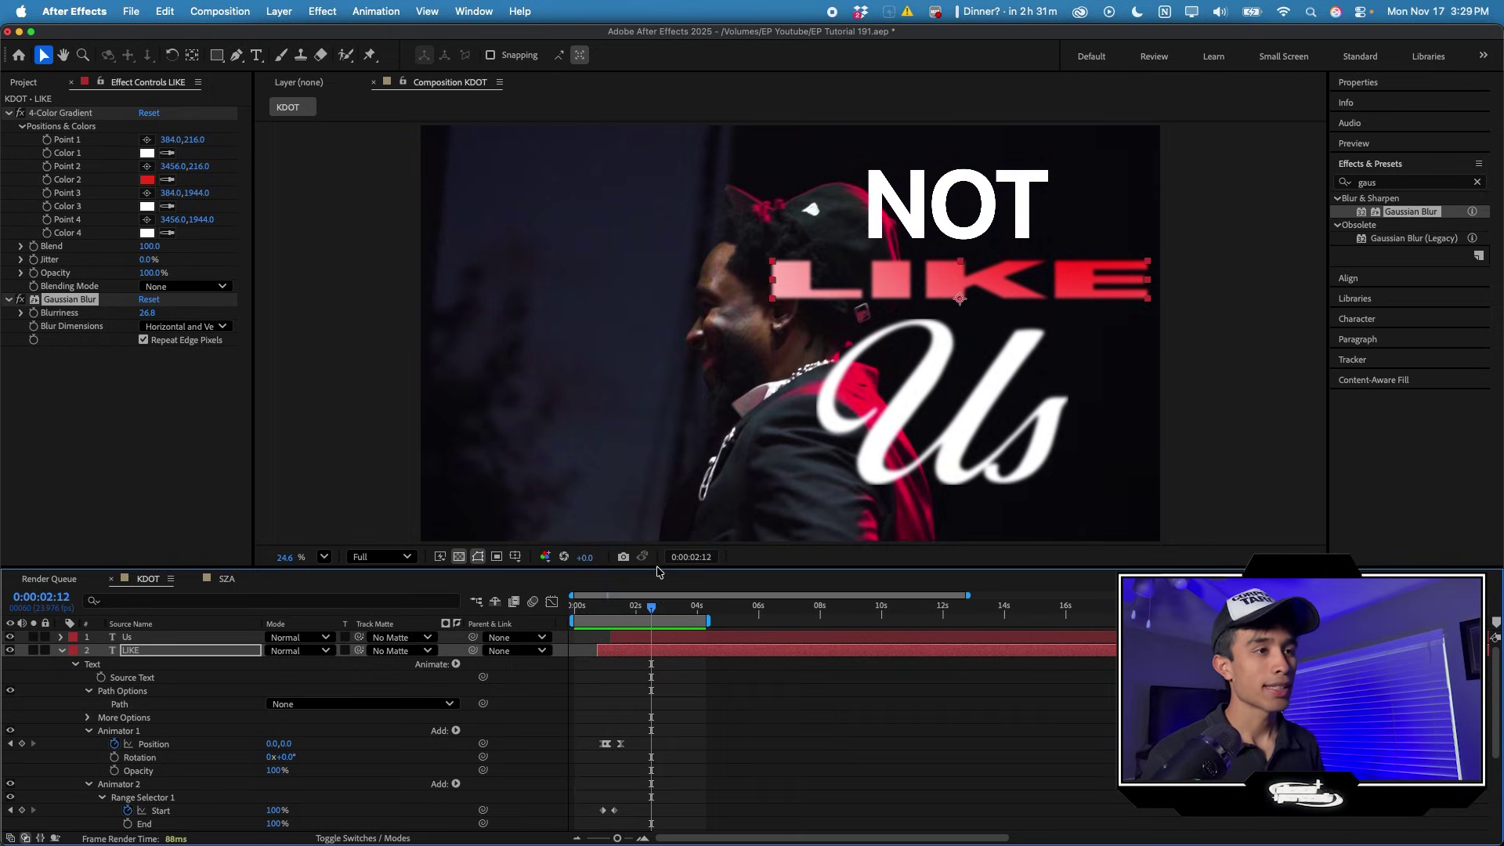
{"action": "left_click_drag", "start_coordinate": [647, 606], "coordinate": [606, 607]}
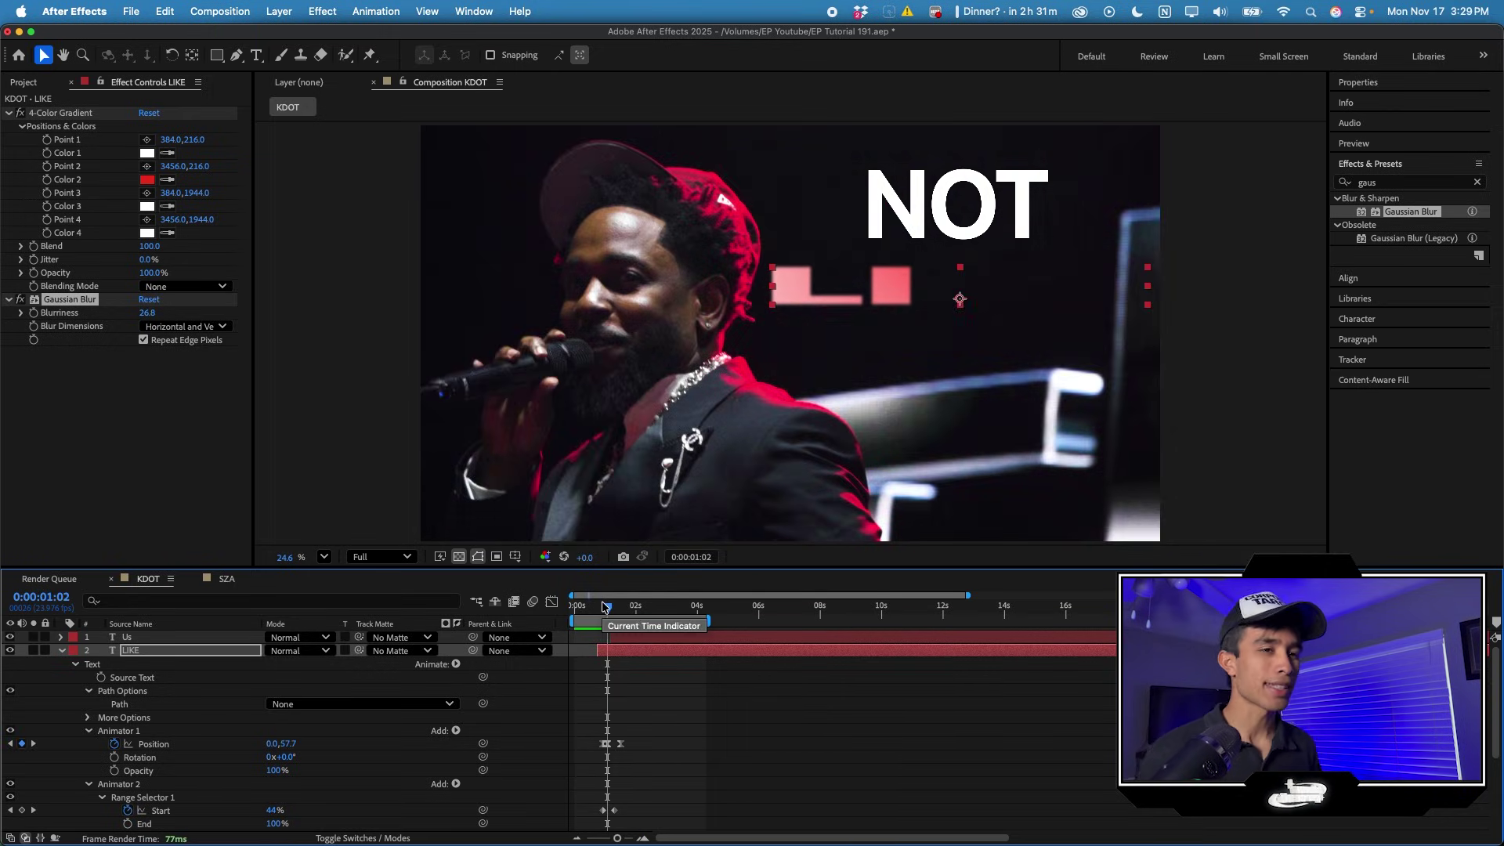
{"action": "key", "text": "space"}
{"action": "key", "text": "space"}
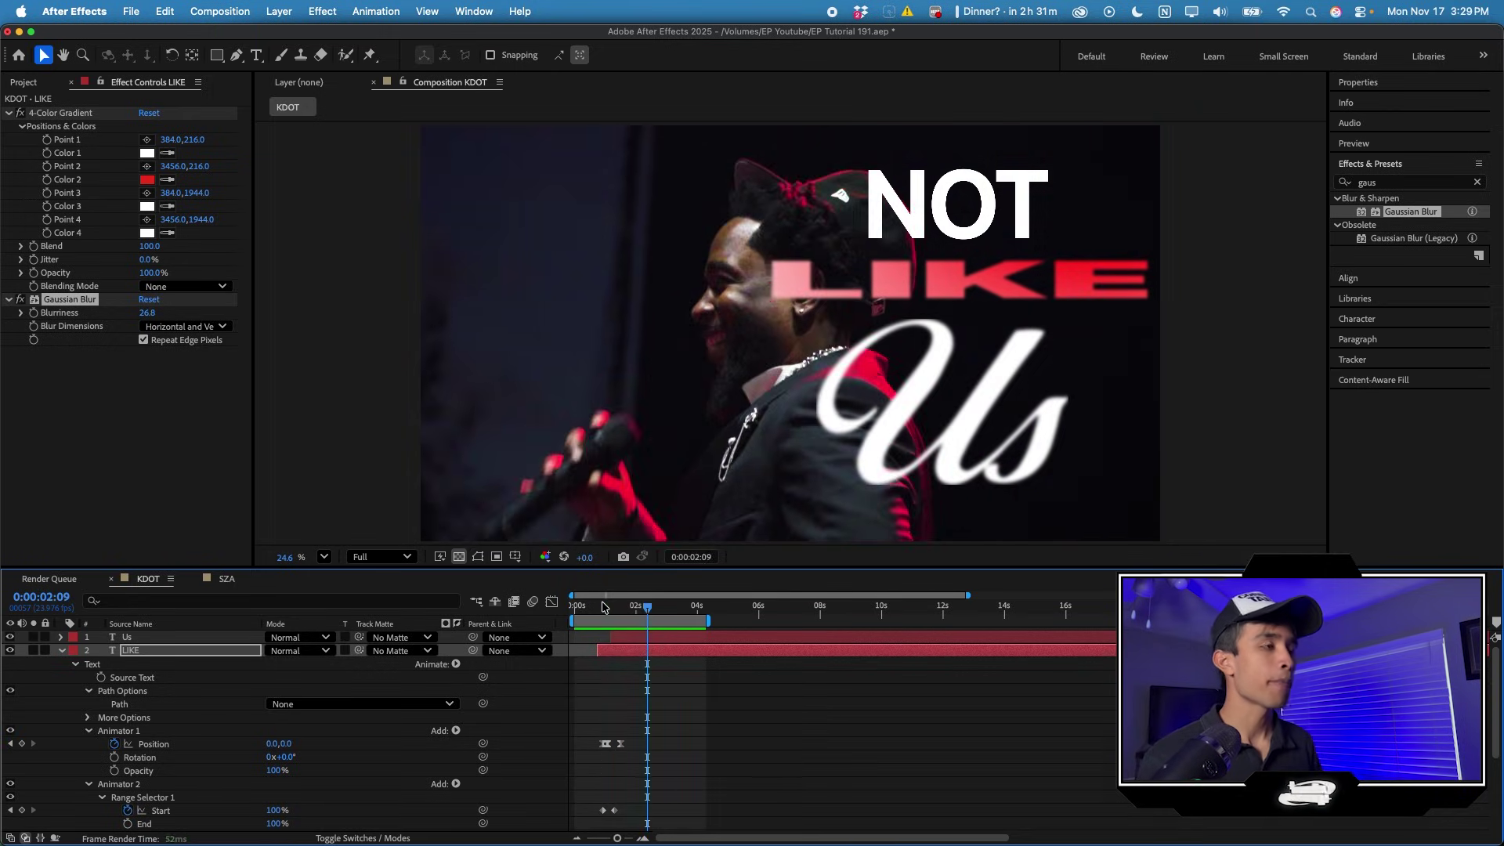
Step: Open the MXM 2 extension and launch it on the KDOT composition
{"action": "left_click", "coordinate": [473, 11]}
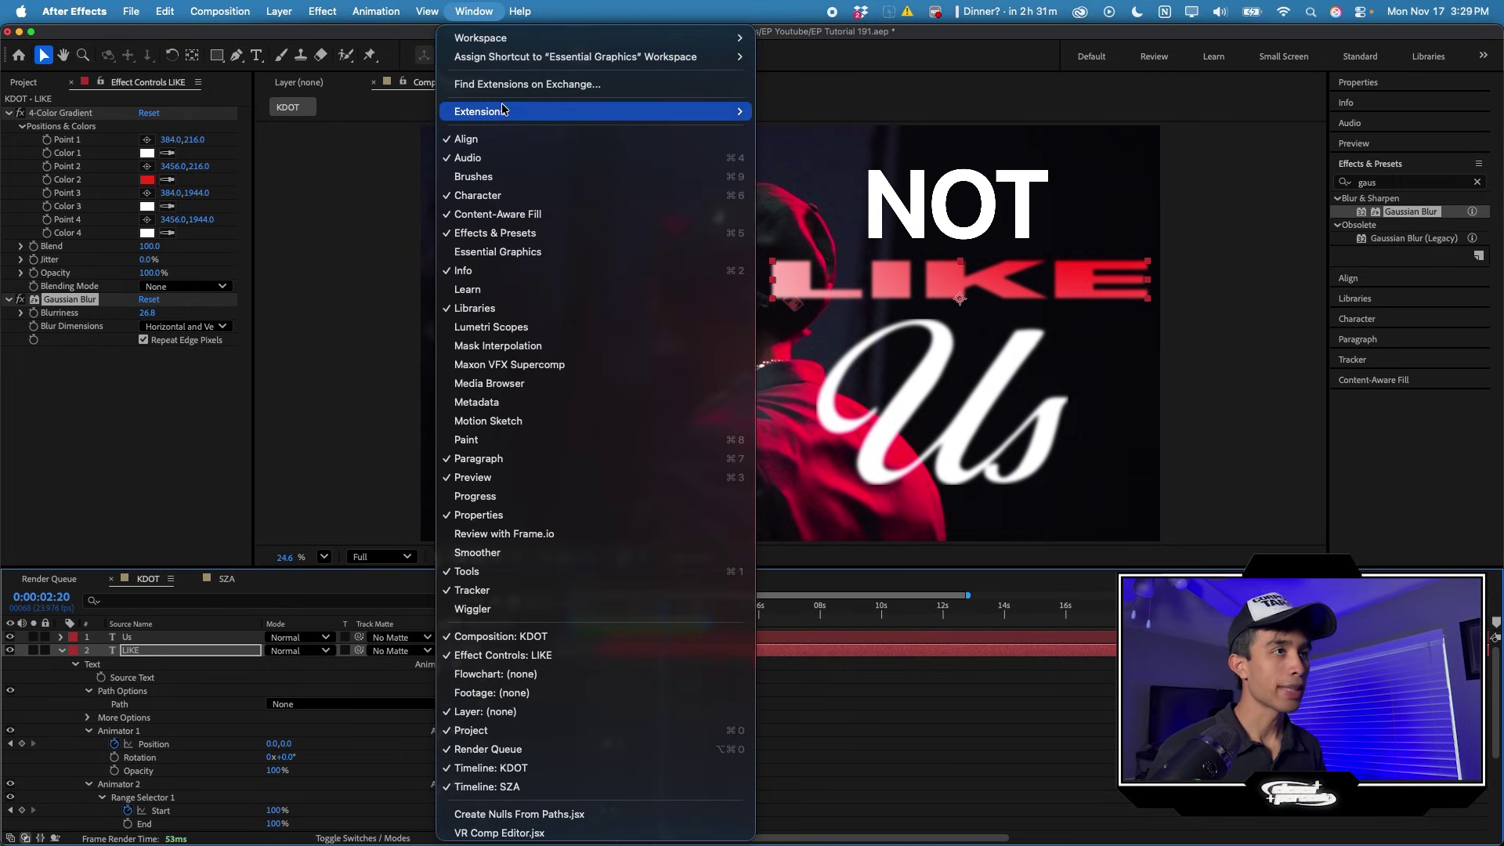
{"action": "mouse_move", "coordinate": [588, 114]}
{"action": "left_click", "coordinate": [806, 149]}
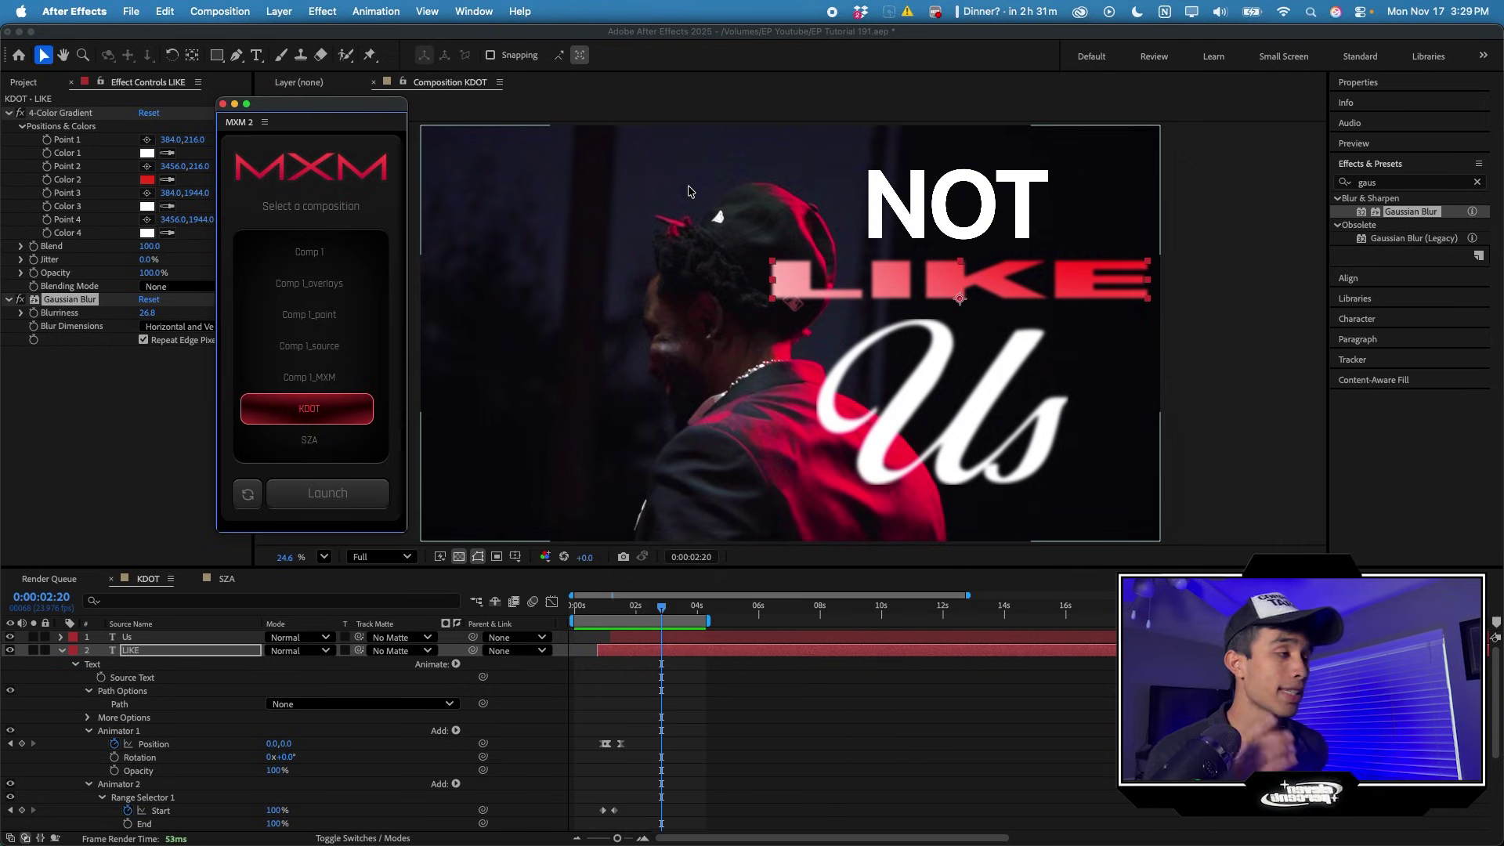
{"action": "left_click_drag", "start_coordinate": [363, 105], "coordinate": [370, 74]}
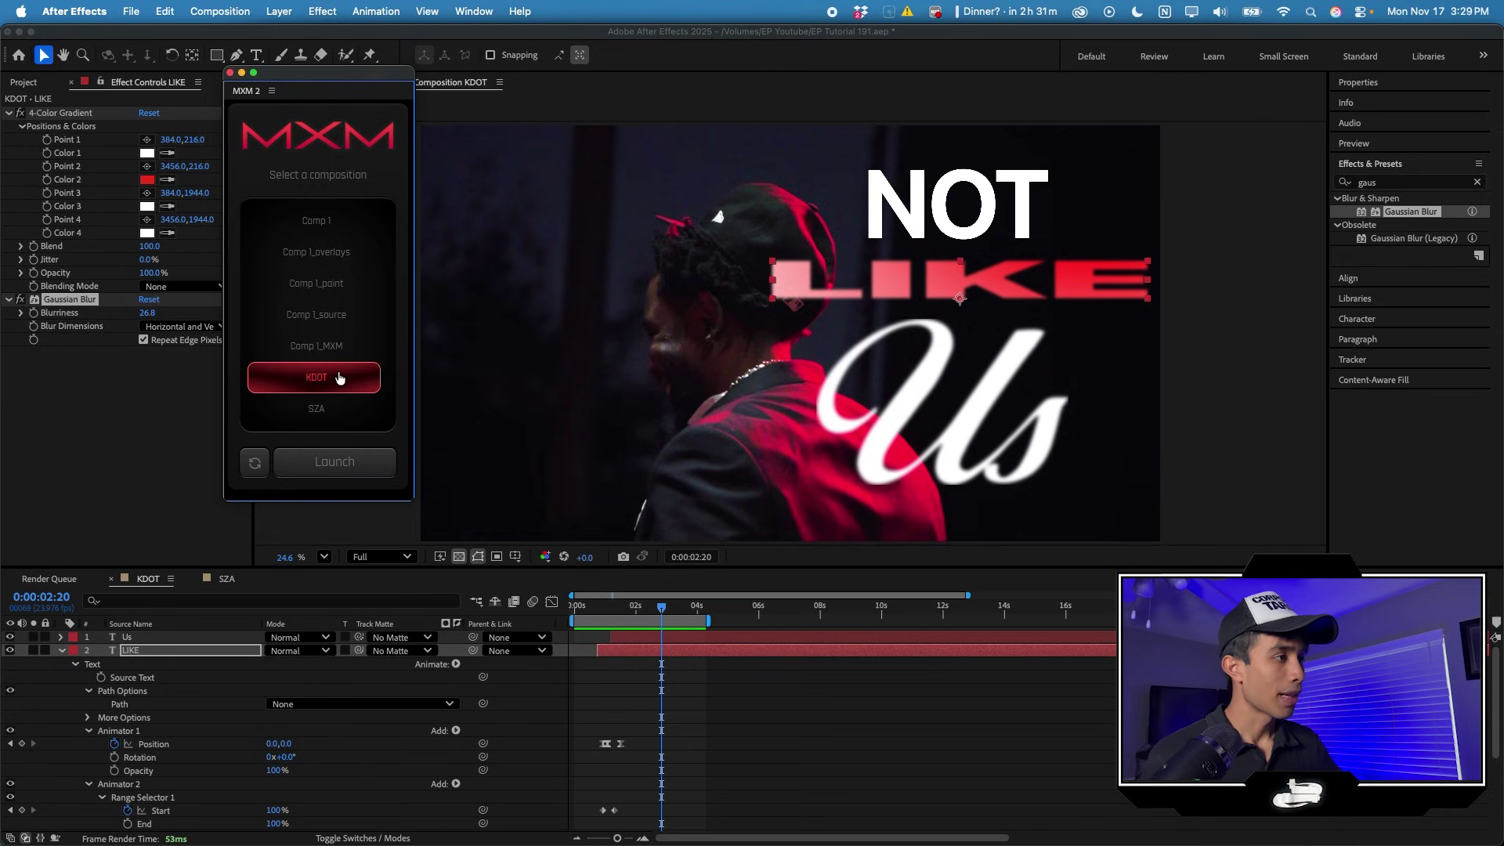
{"action": "left_click", "coordinate": [343, 469]}
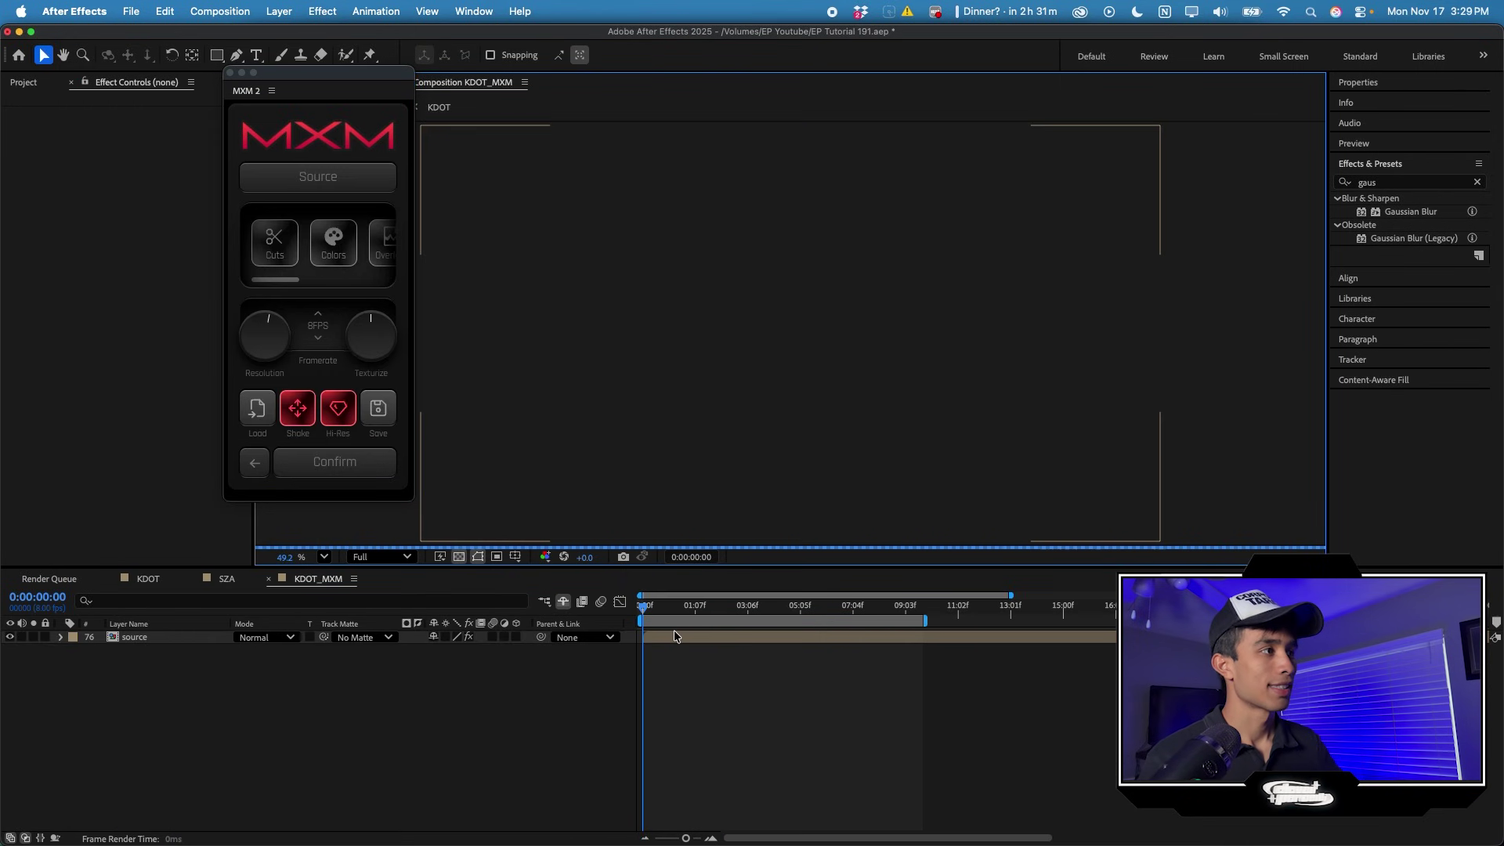
Step: Examine the generated print texture on the footage and the NOT LIKE Us text at several times and close up
{"action": "left_click_drag", "start_coordinate": [649, 612], "coordinate": [676, 613]}
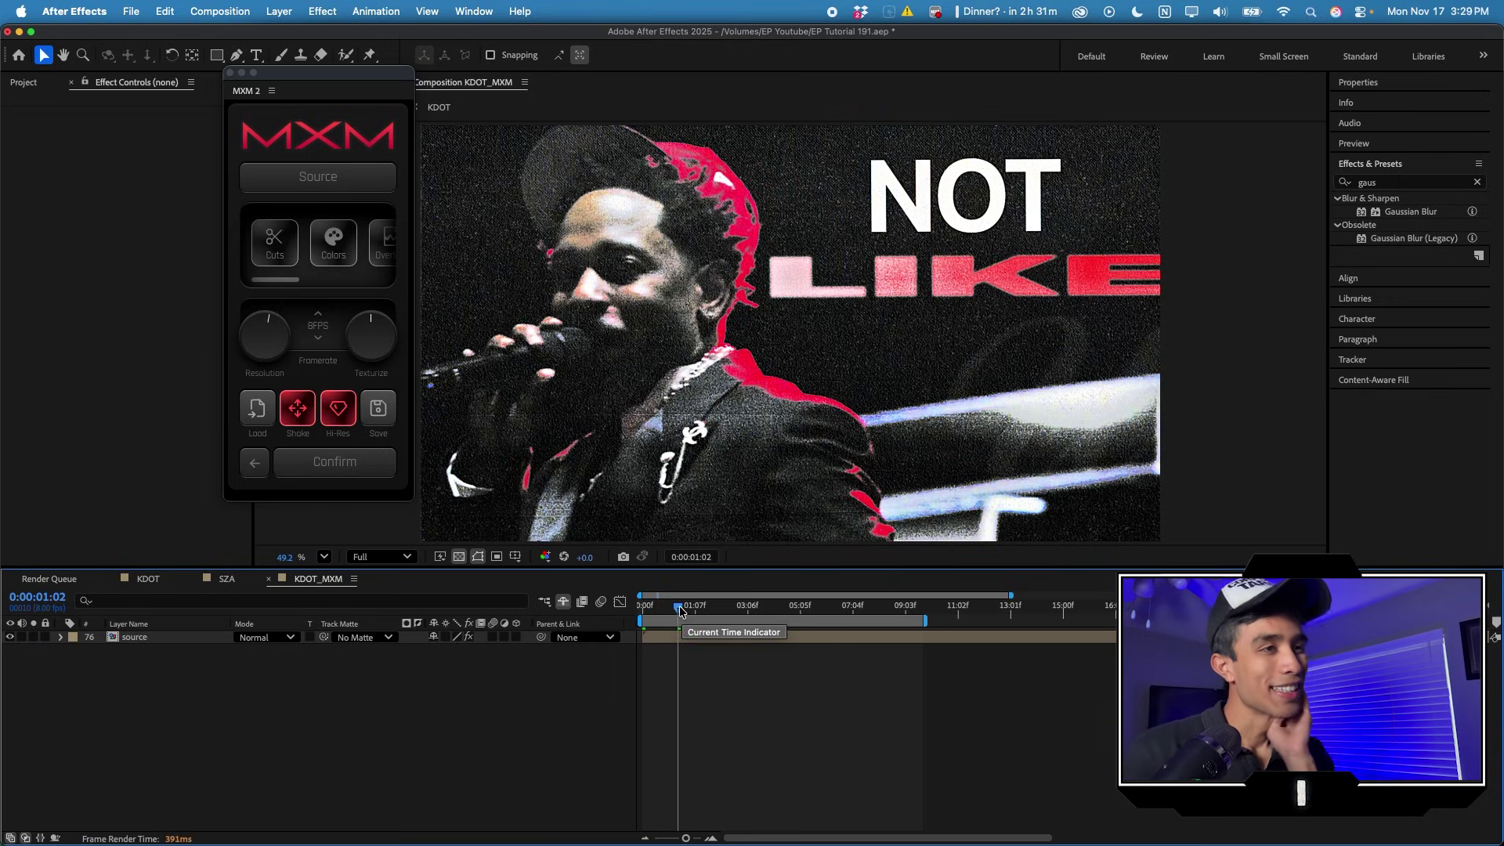
{"action": "left_click_drag", "start_coordinate": [677, 613], "coordinate": [716, 612]}
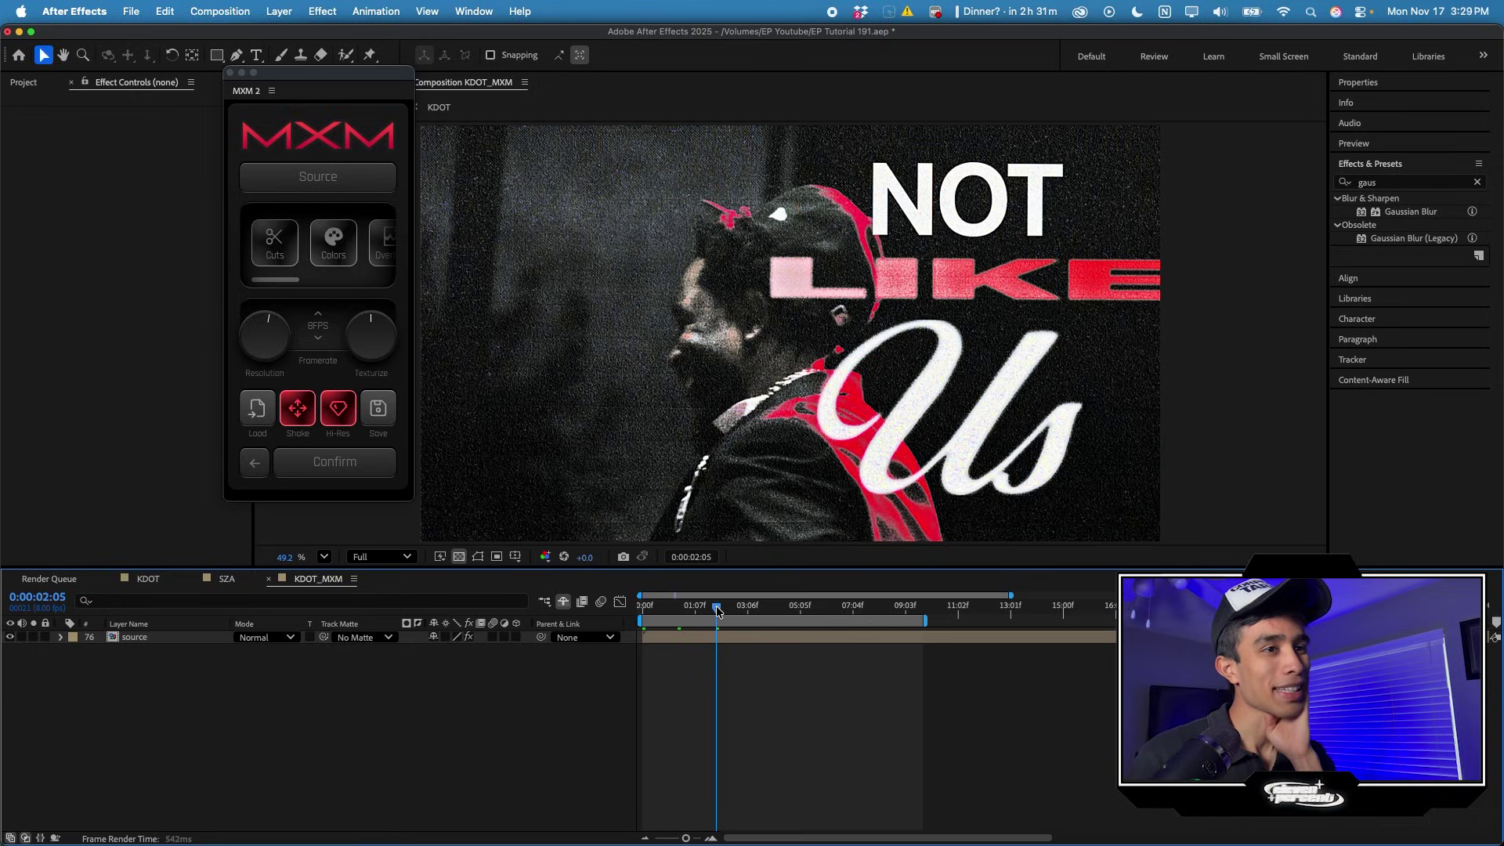
{"action": "left_click_drag", "start_coordinate": [717, 611], "coordinate": [730, 611]}
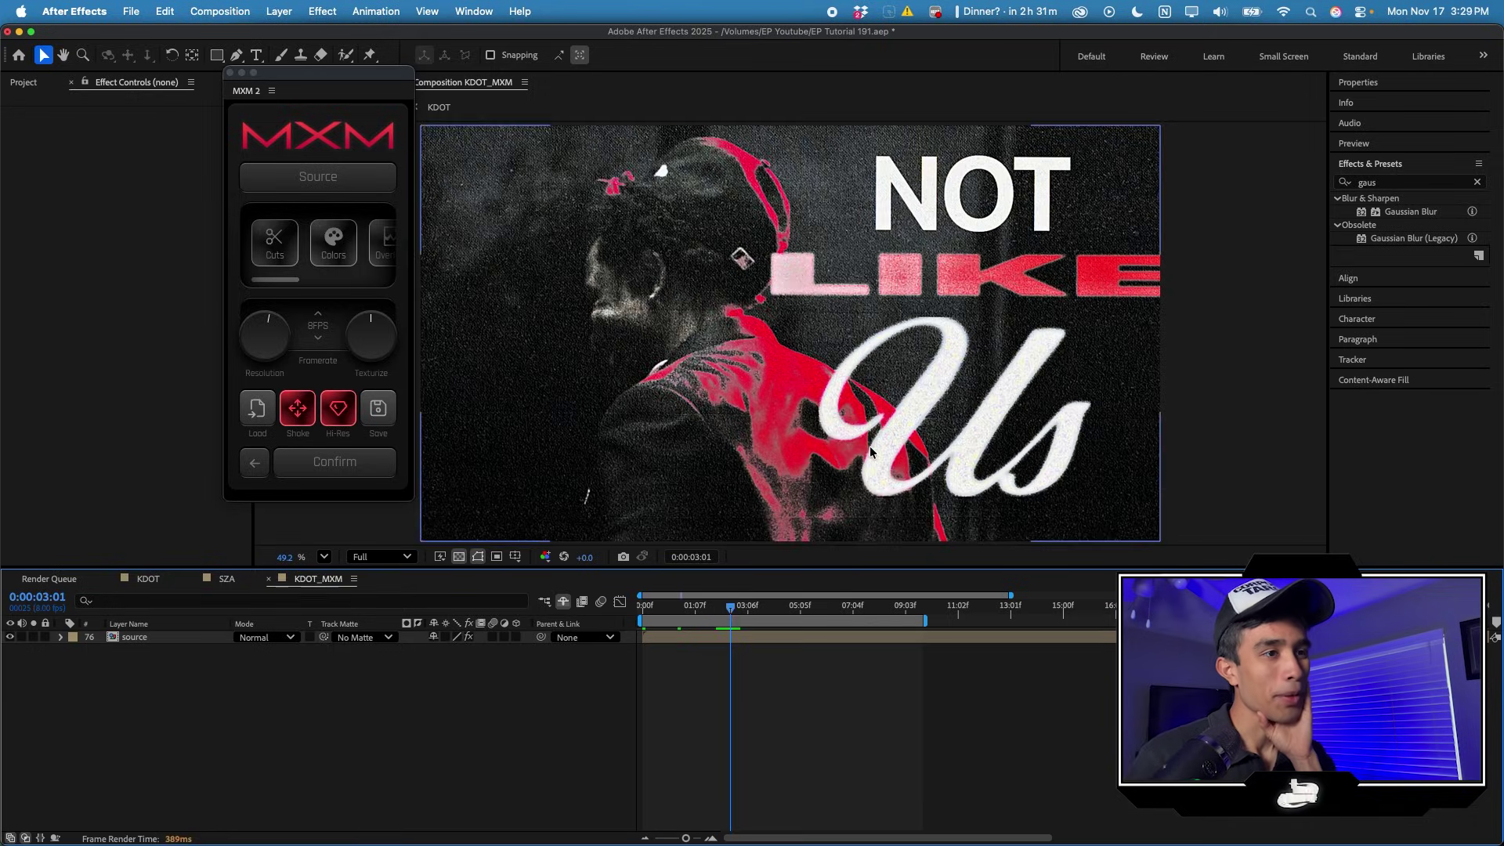
{"action": "scroll", "coordinate": [870, 451], "scroll_direction": "up", "scroll_amount": 10}
{"action": "scroll", "coordinate": [869, 451], "scroll_direction": "down", "scroll_amount": 12}
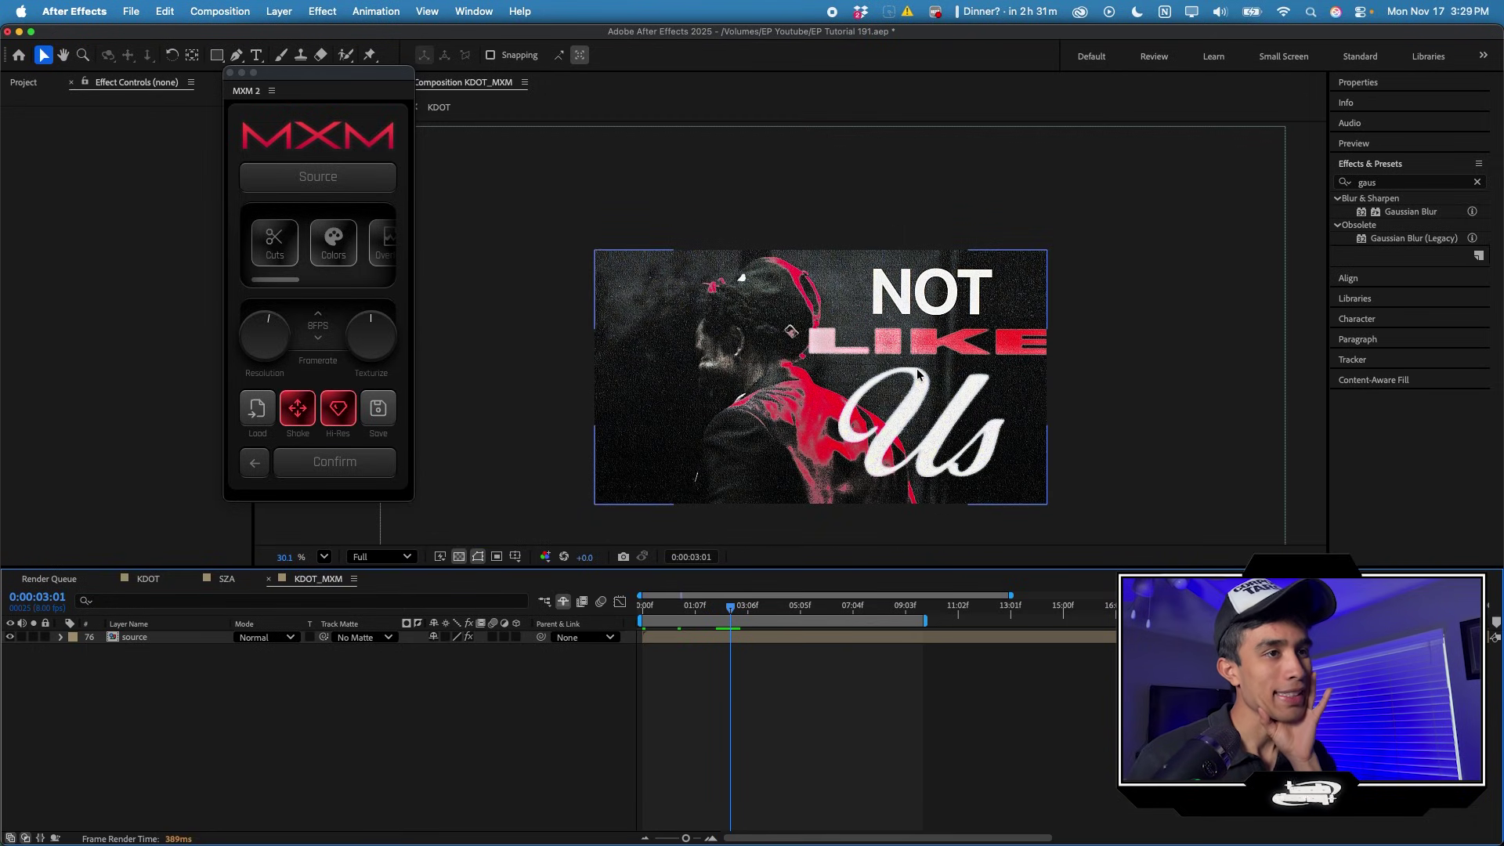
{"action": "scroll", "coordinate": [918, 374], "scroll_direction": "up", "scroll_amount": 9}
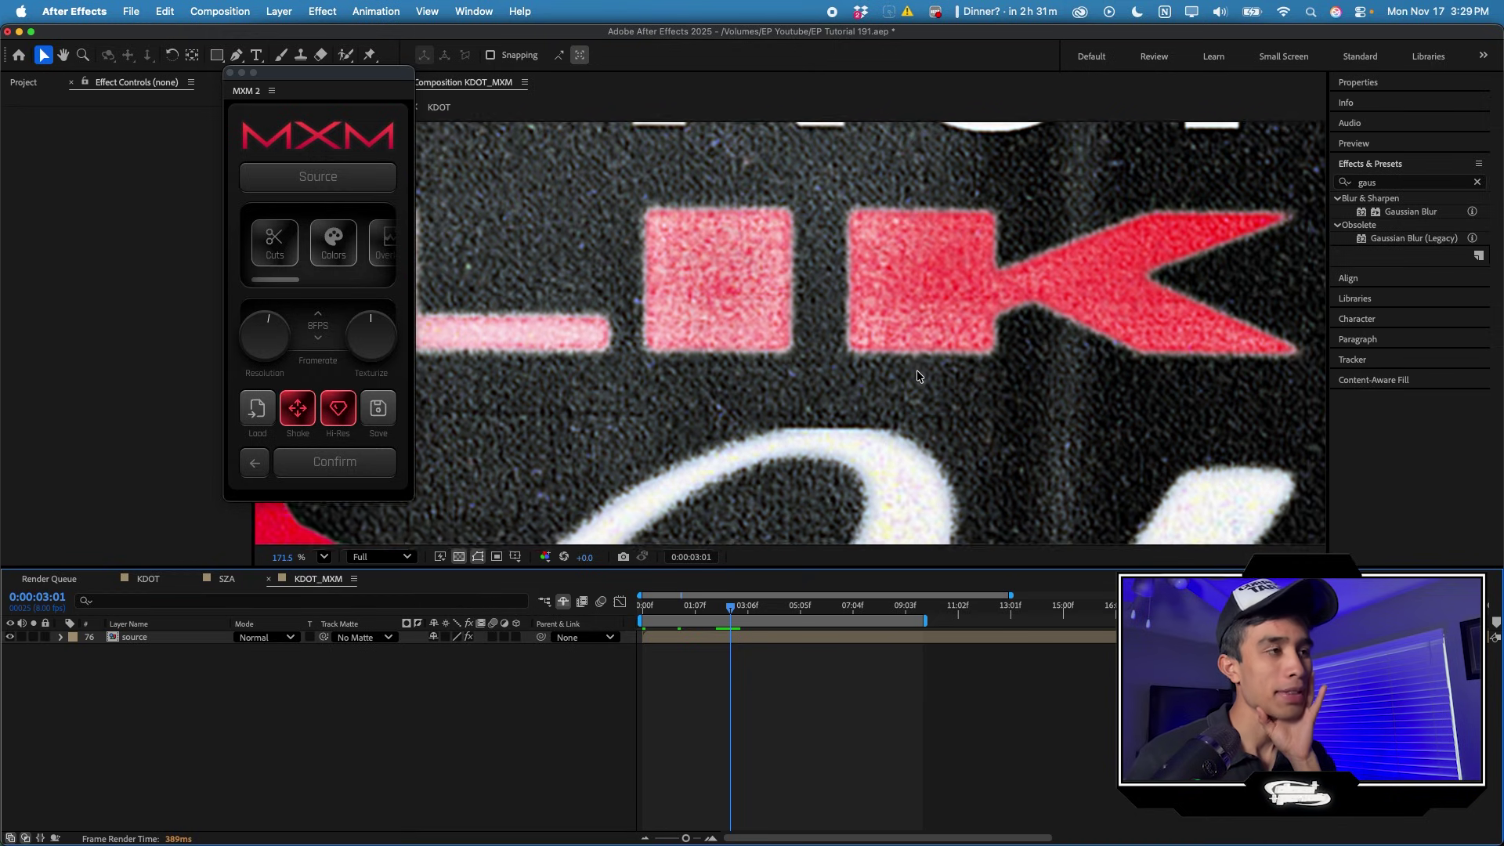
{"action": "scroll", "coordinate": [801, 408], "scroll_direction": "up", "scroll_amount": 4}
{"action": "scroll", "coordinate": [800, 408], "scroll_direction": "down", "scroll_amount": 7}
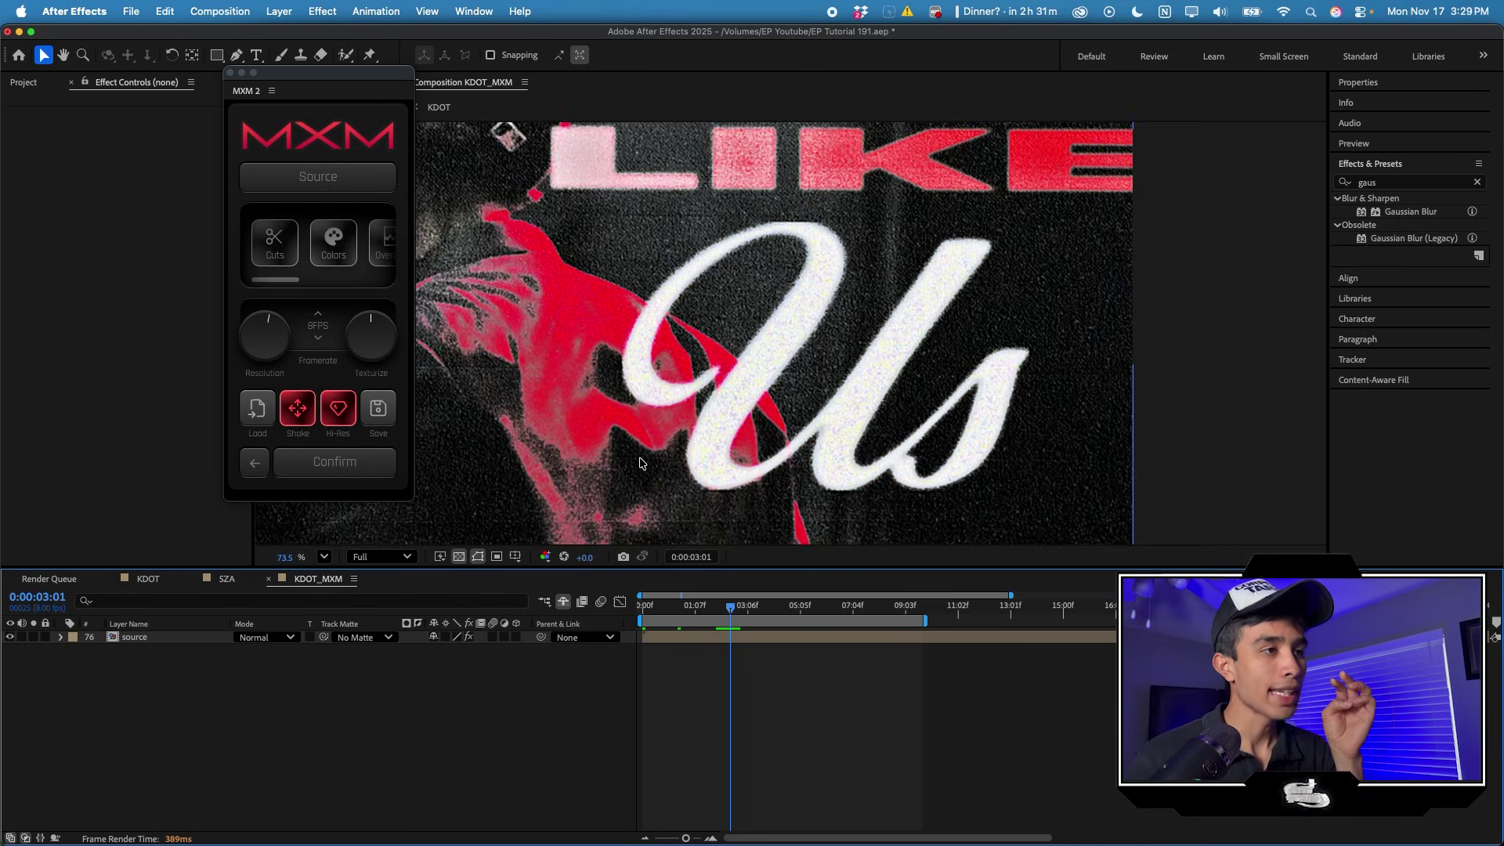
{"action": "scroll", "coordinate": [640, 463], "scroll_direction": "up", "scroll_amount": 2}
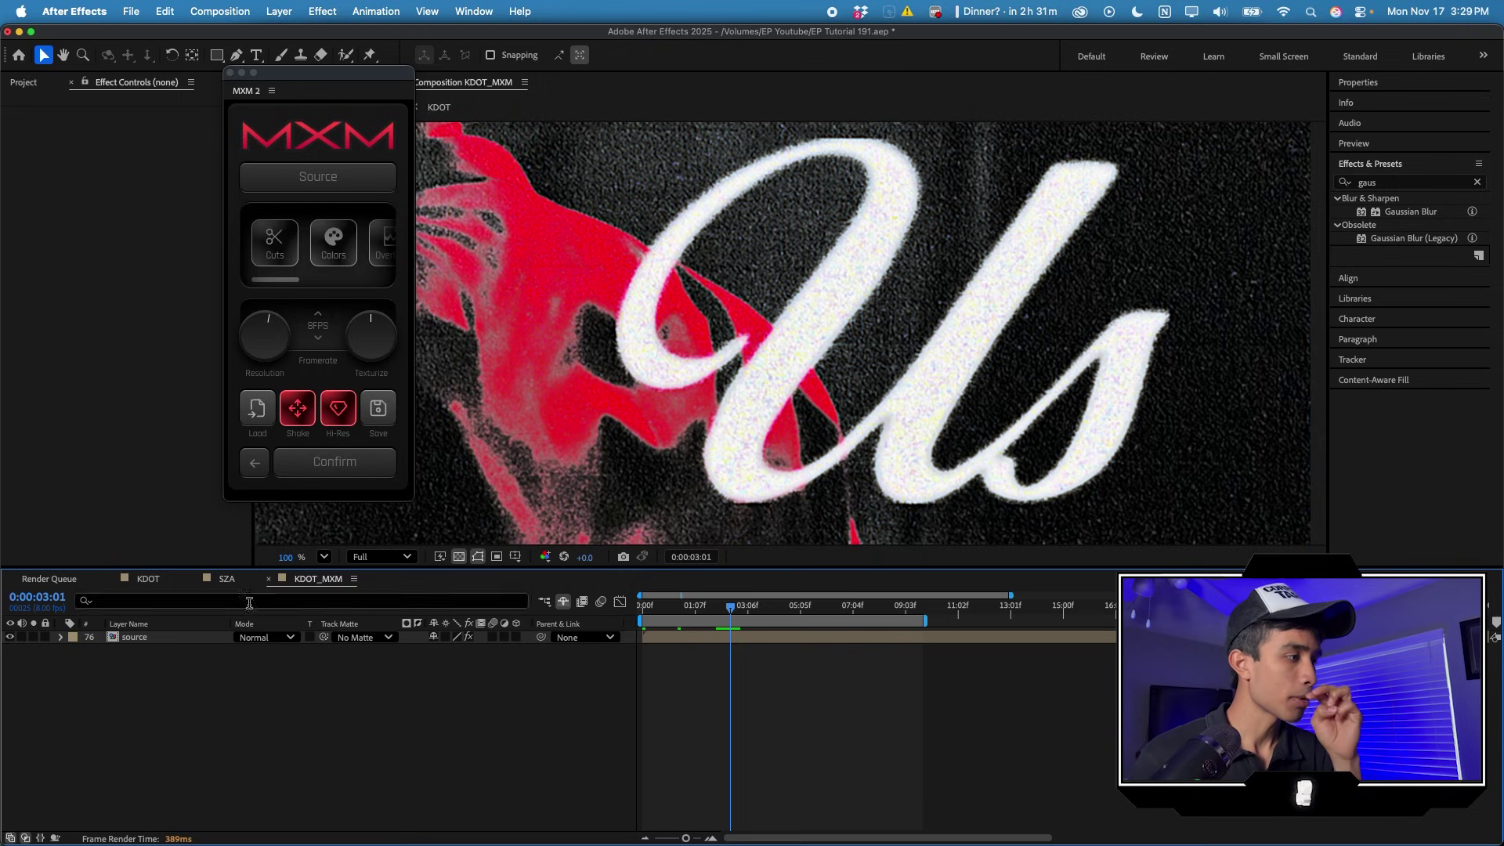
{"action": "scroll", "coordinate": [655, 453], "scroll_direction": "up", "scroll_amount": 5}
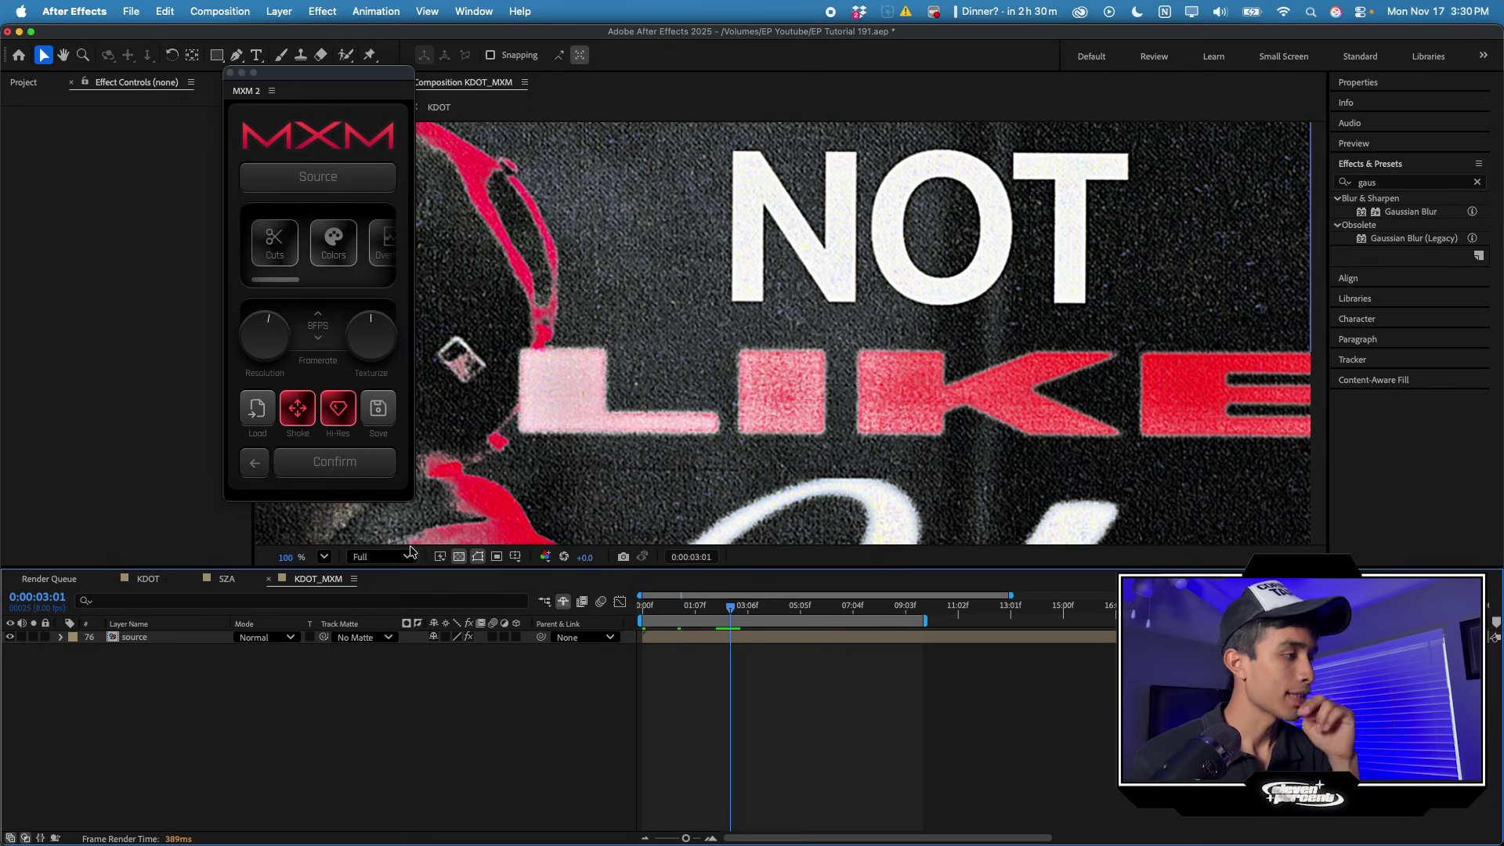
Step: In the KDOT composition, apply Gaussian Blur to the NOT text and increase its blurriness, strengthening the blur on LIKE and Us as well
{"action": "left_click", "coordinate": [153, 579]}
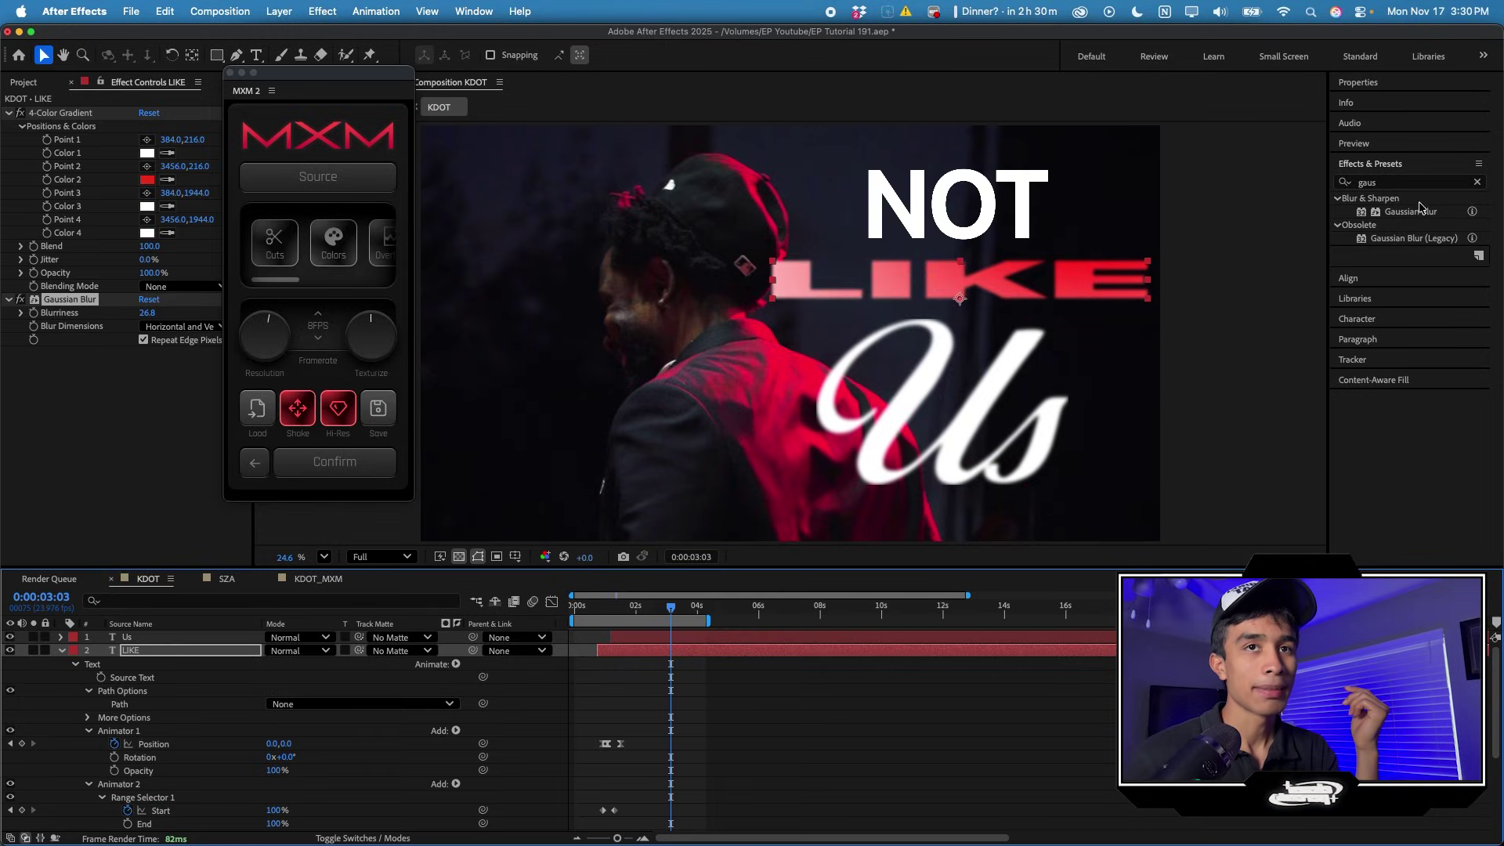
{"action": "left_click_drag", "start_coordinate": [1420, 206], "coordinate": [921, 212]}
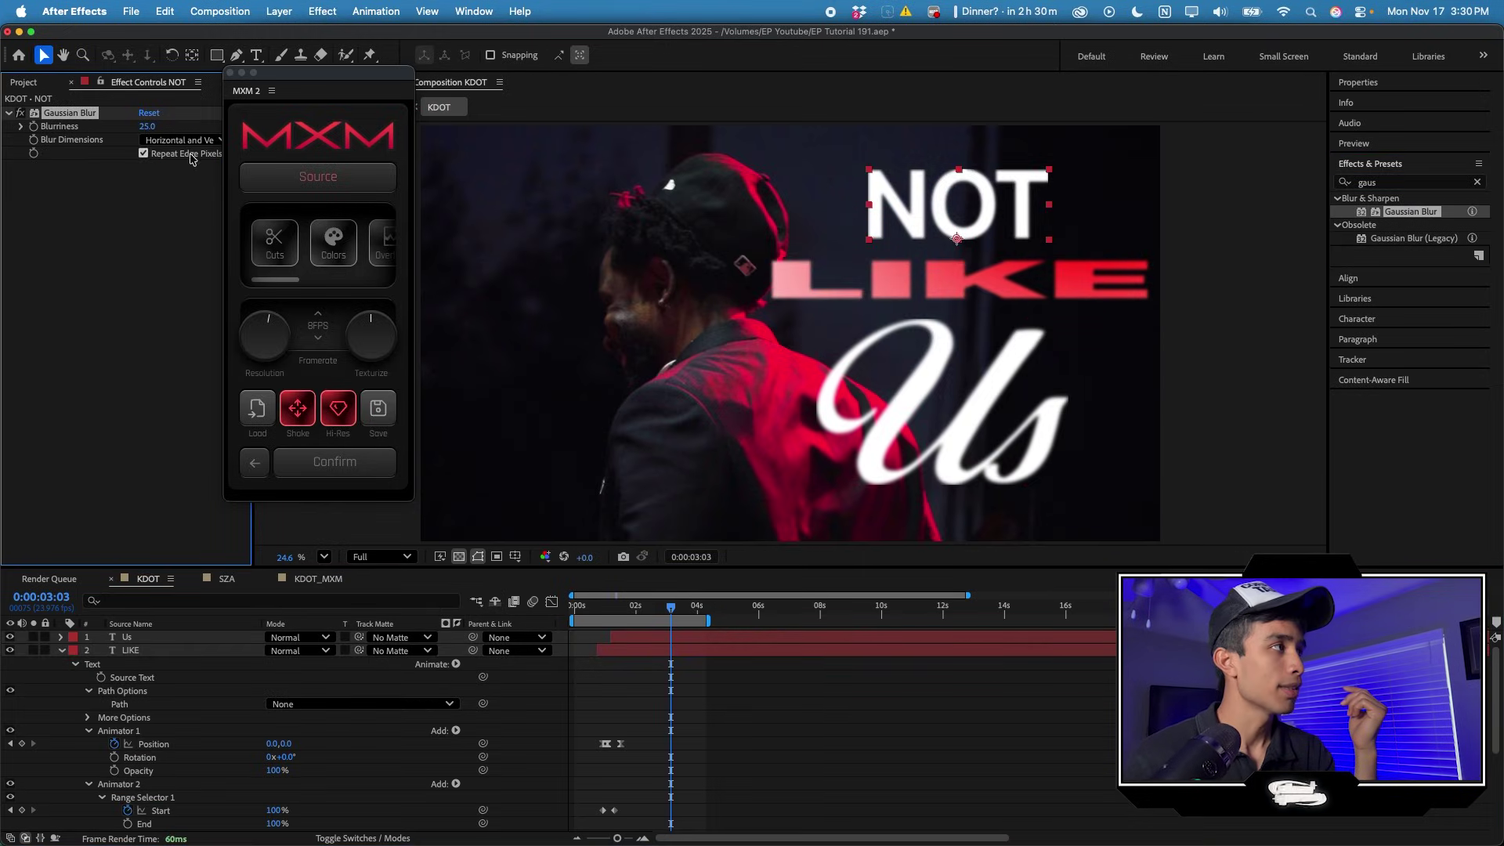
{"action": "left_click_drag", "start_coordinate": [152, 129], "coordinate": [169, 130]}
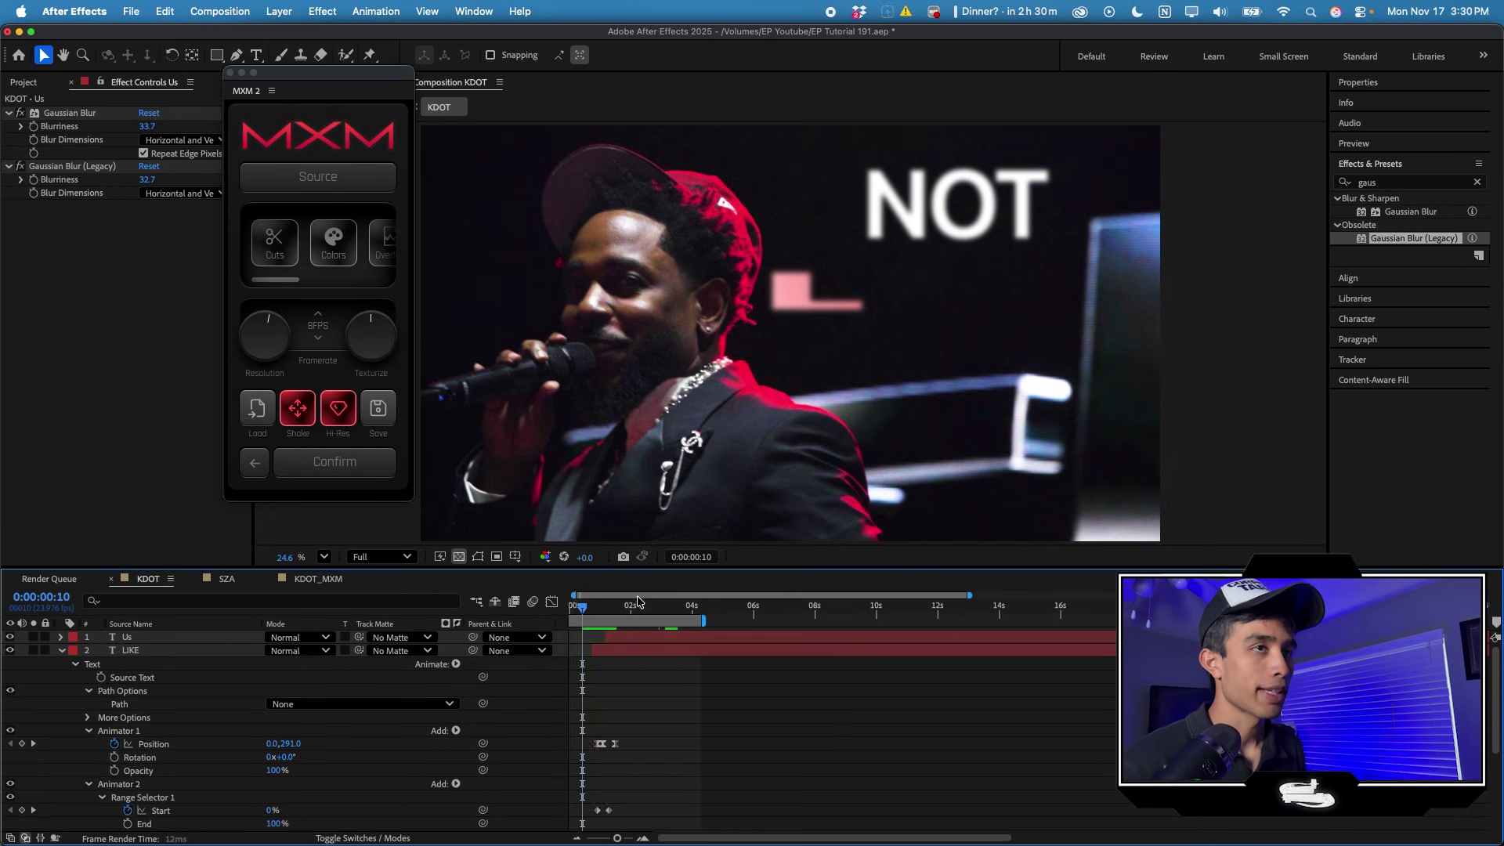
Step: Return to the KDOT_MXM composition and check how the blurred text looks with the texture, previewing from near the start
{"action": "left_click", "coordinate": [644, 602]}
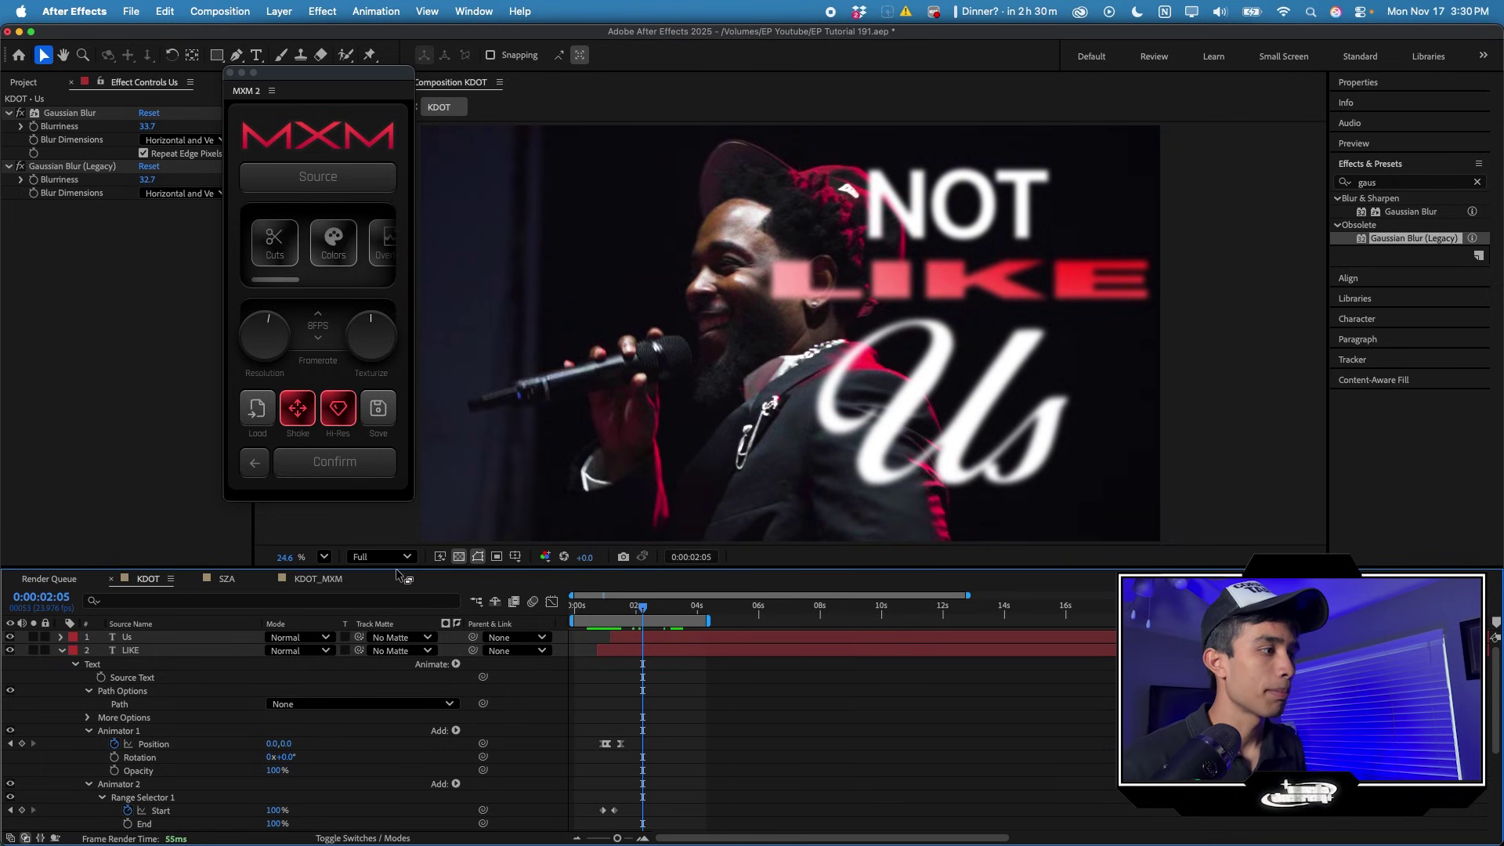
{"action": "left_click", "coordinate": [318, 579]}
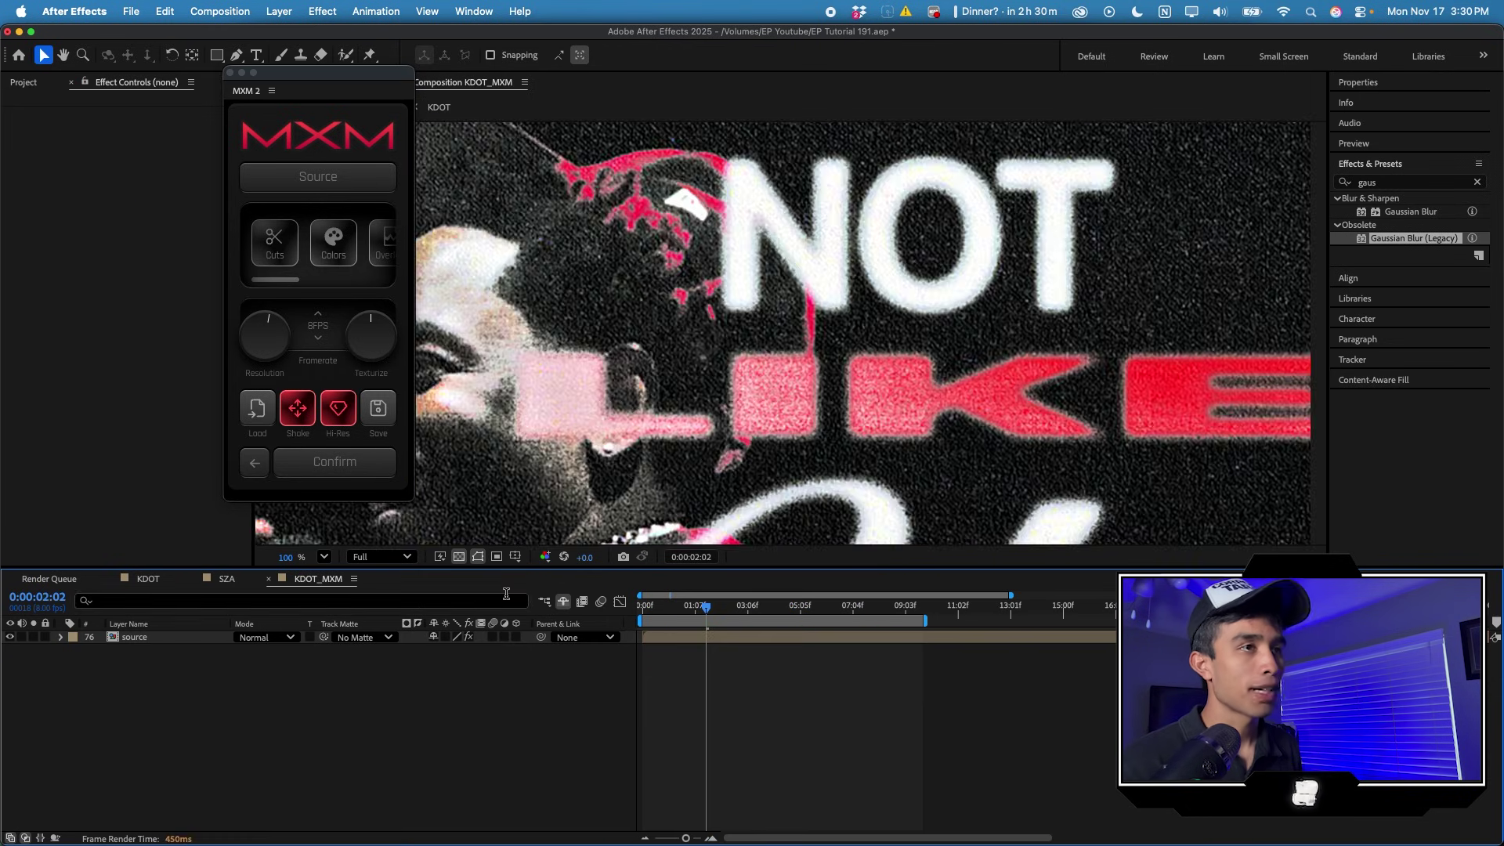
{"action": "scroll", "coordinate": [791, 350], "scroll_direction": "down", "scroll_amount": 2}
{"action": "scroll", "coordinate": [791, 354], "scroll_direction": "down", "scroll_amount": 2}
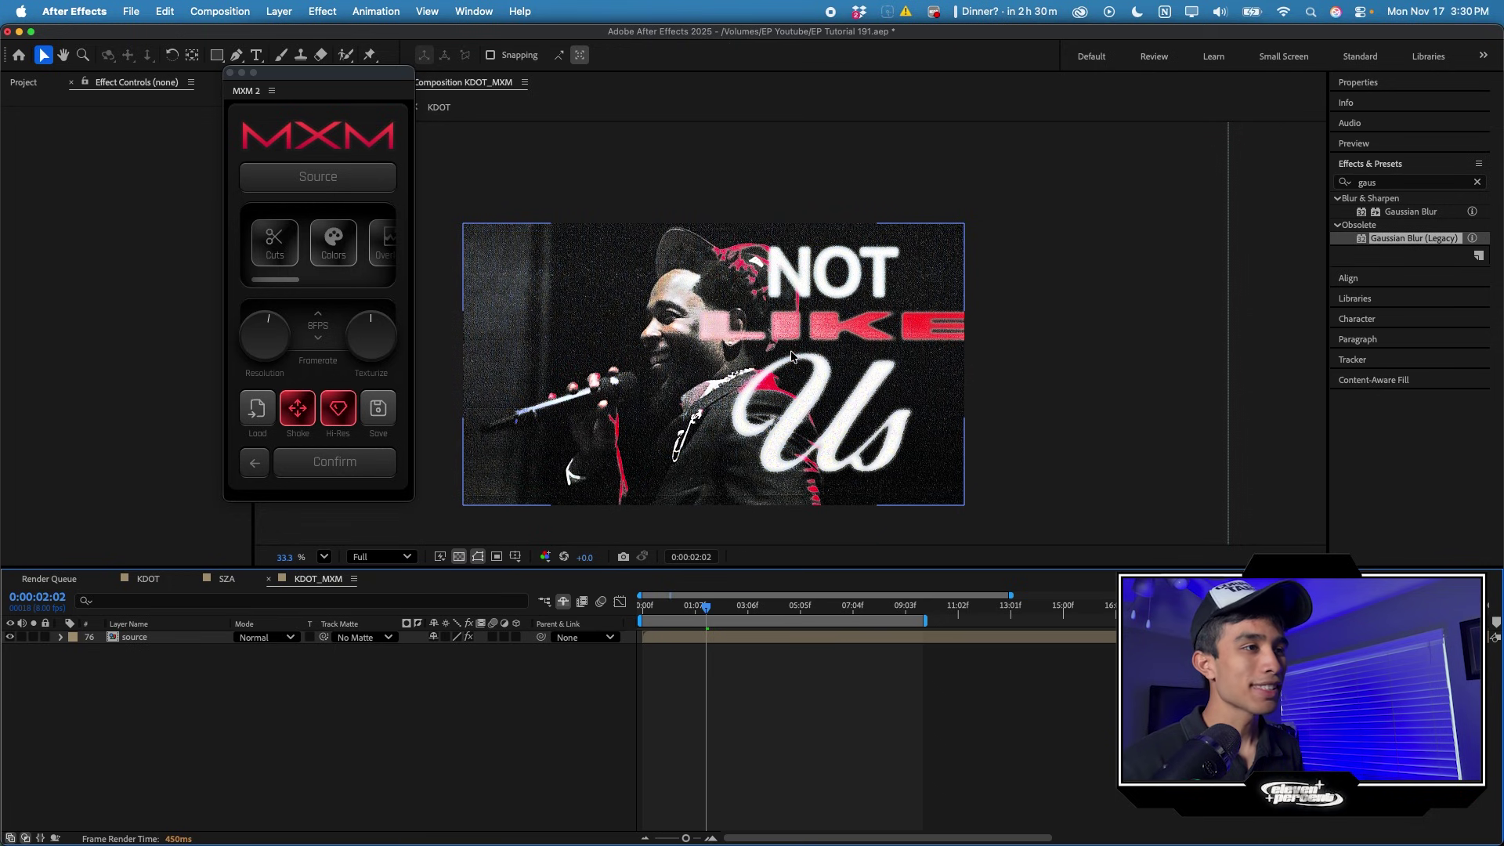
{"action": "scroll", "coordinate": [791, 352], "scroll_direction": "up", "scroll_amount": 3}
{"action": "scroll", "coordinate": [791, 350], "scroll_direction": "down", "scroll_amount": 2}
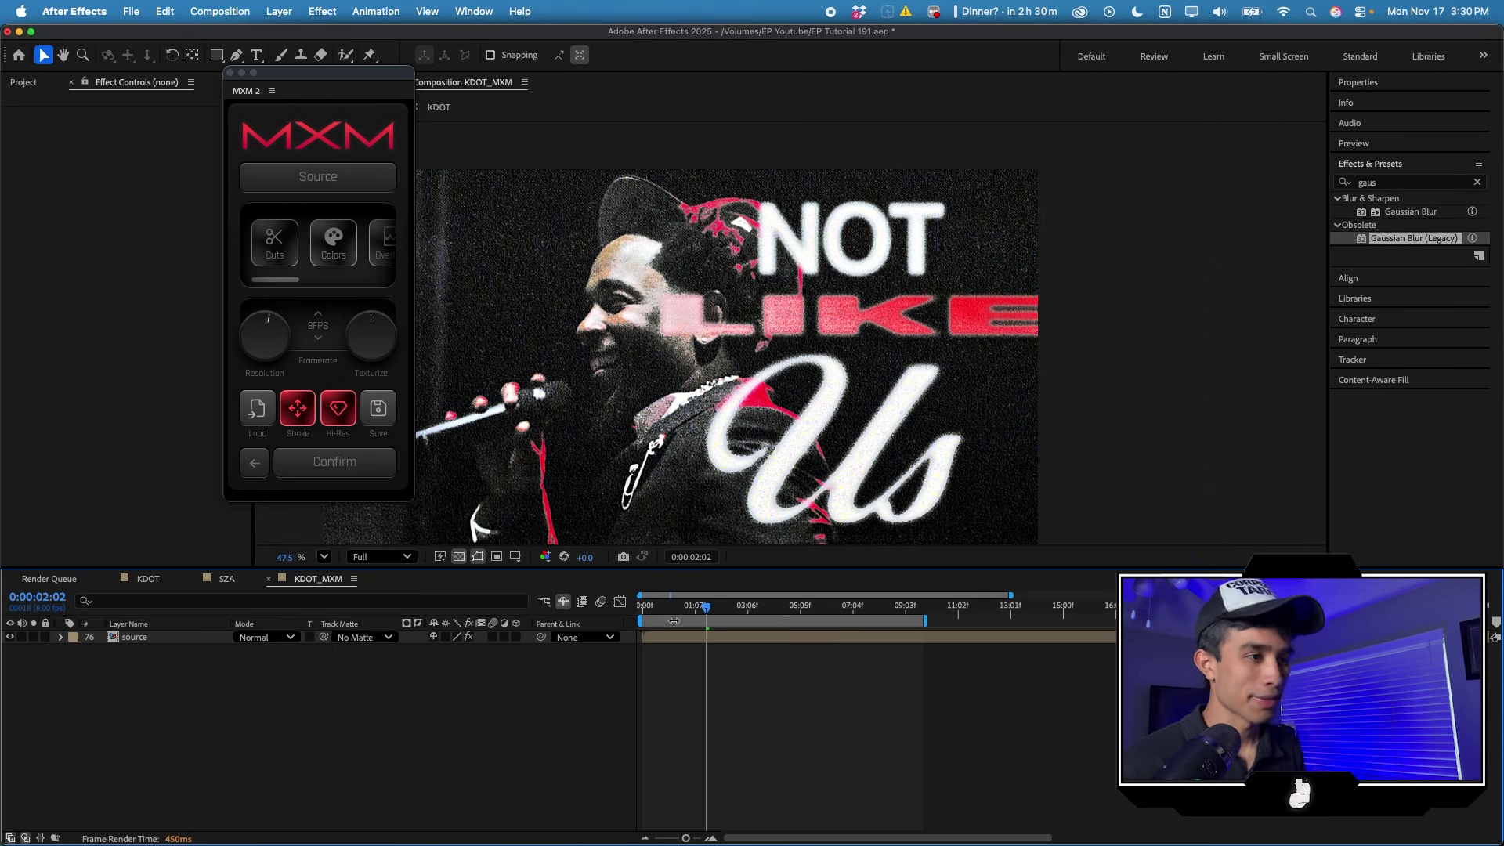
{"action": "left_click_drag", "start_coordinate": [699, 610], "coordinate": [659, 611]}
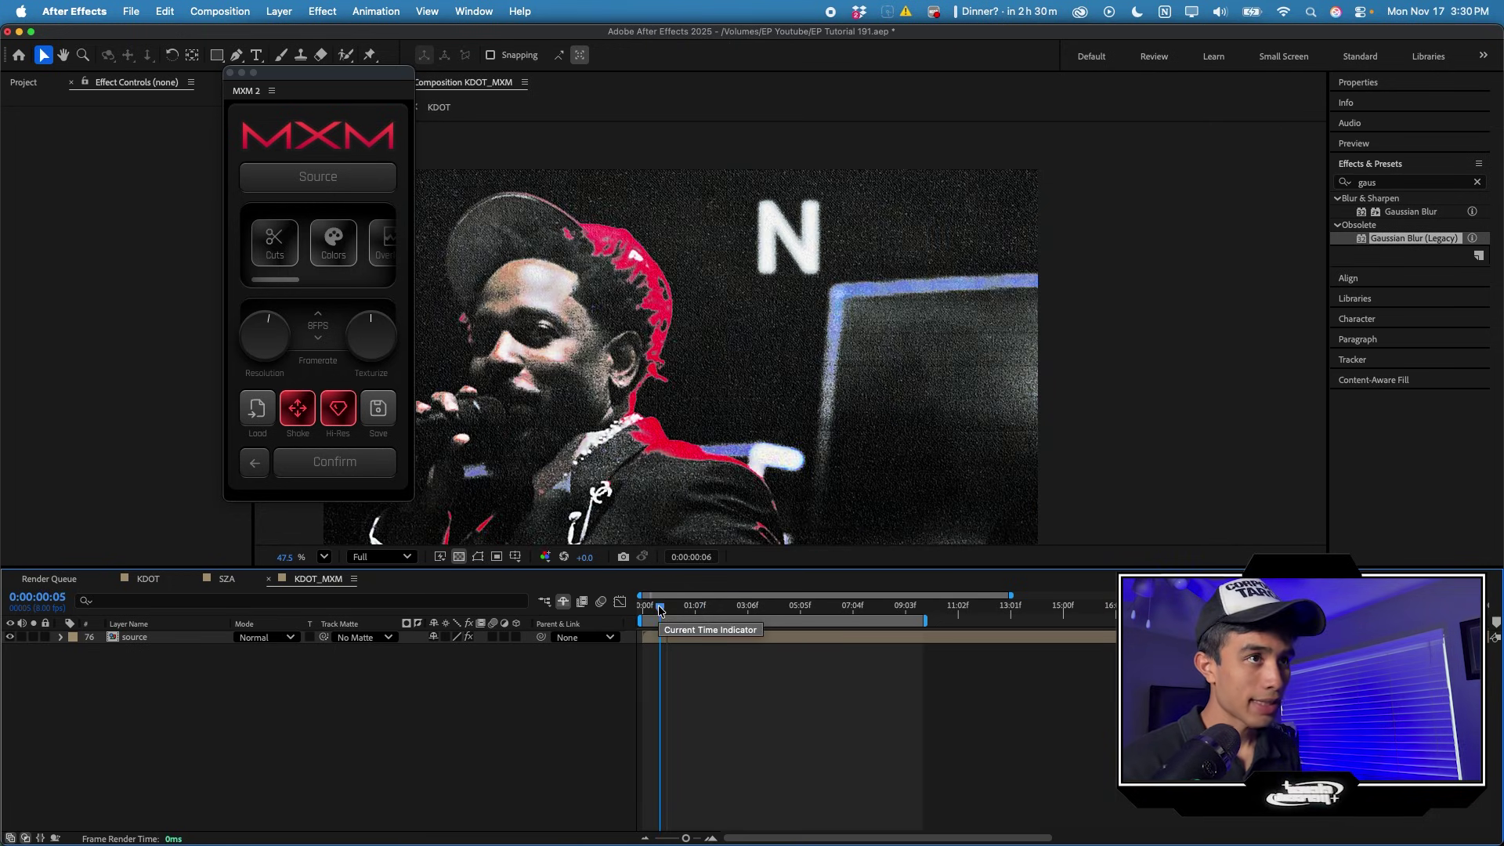
{"action": "key", "text": "space"}
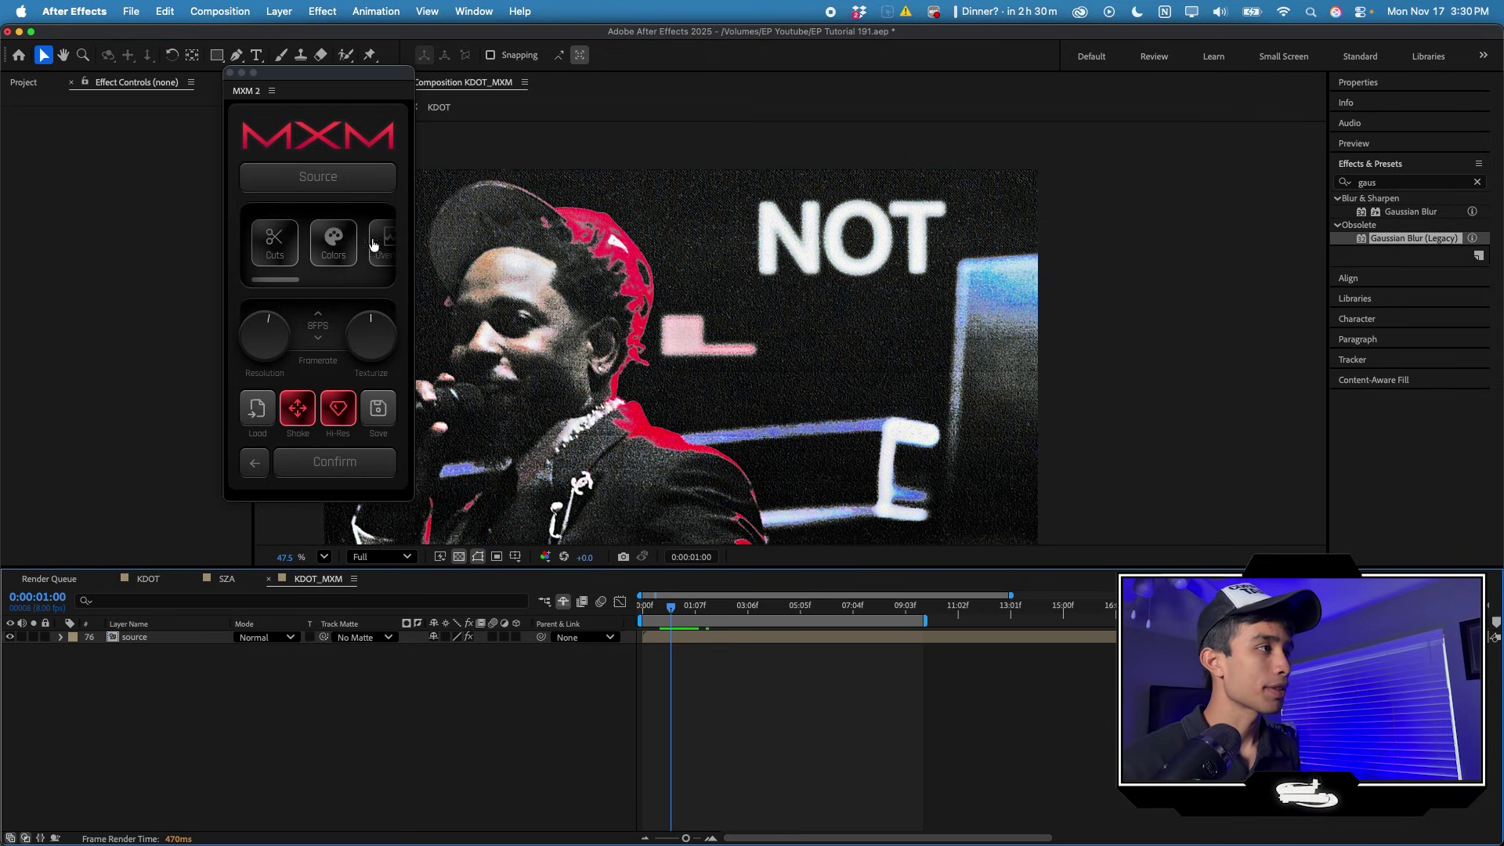
Step: Try the MXM color presets Monochrome, Sunfade, Pink Wash and Acid on the footage, and settle on Pastel
{"action": "left_click", "coordinate": [333, 251]}
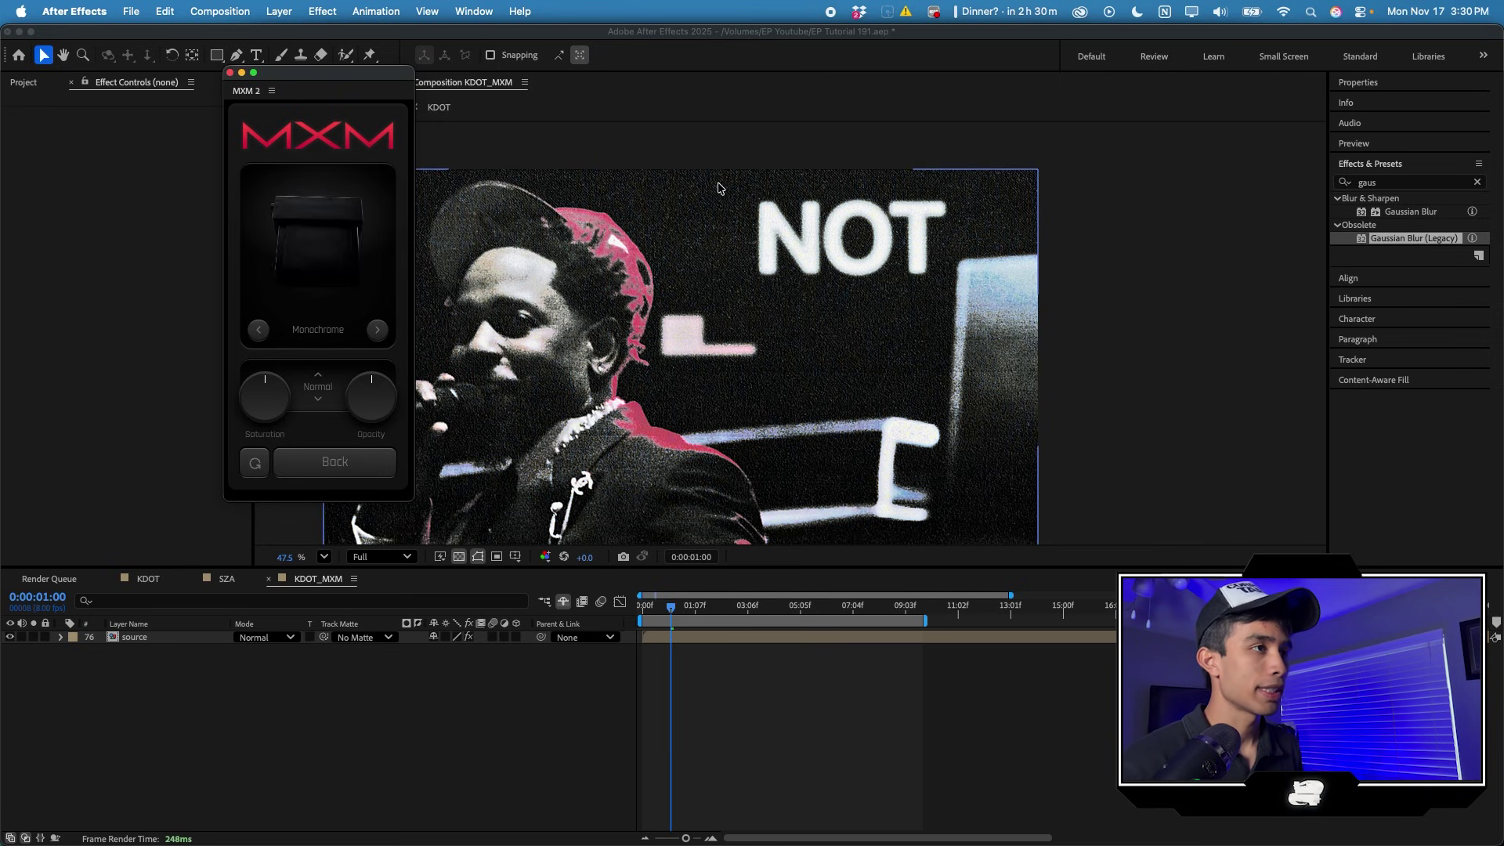
{"action": "scroll", "coordinate": [719, 188], "scroll_direction": "left", "scroll_amount": 4}
{"action": "left_click", "coordinate": [378, 330]}
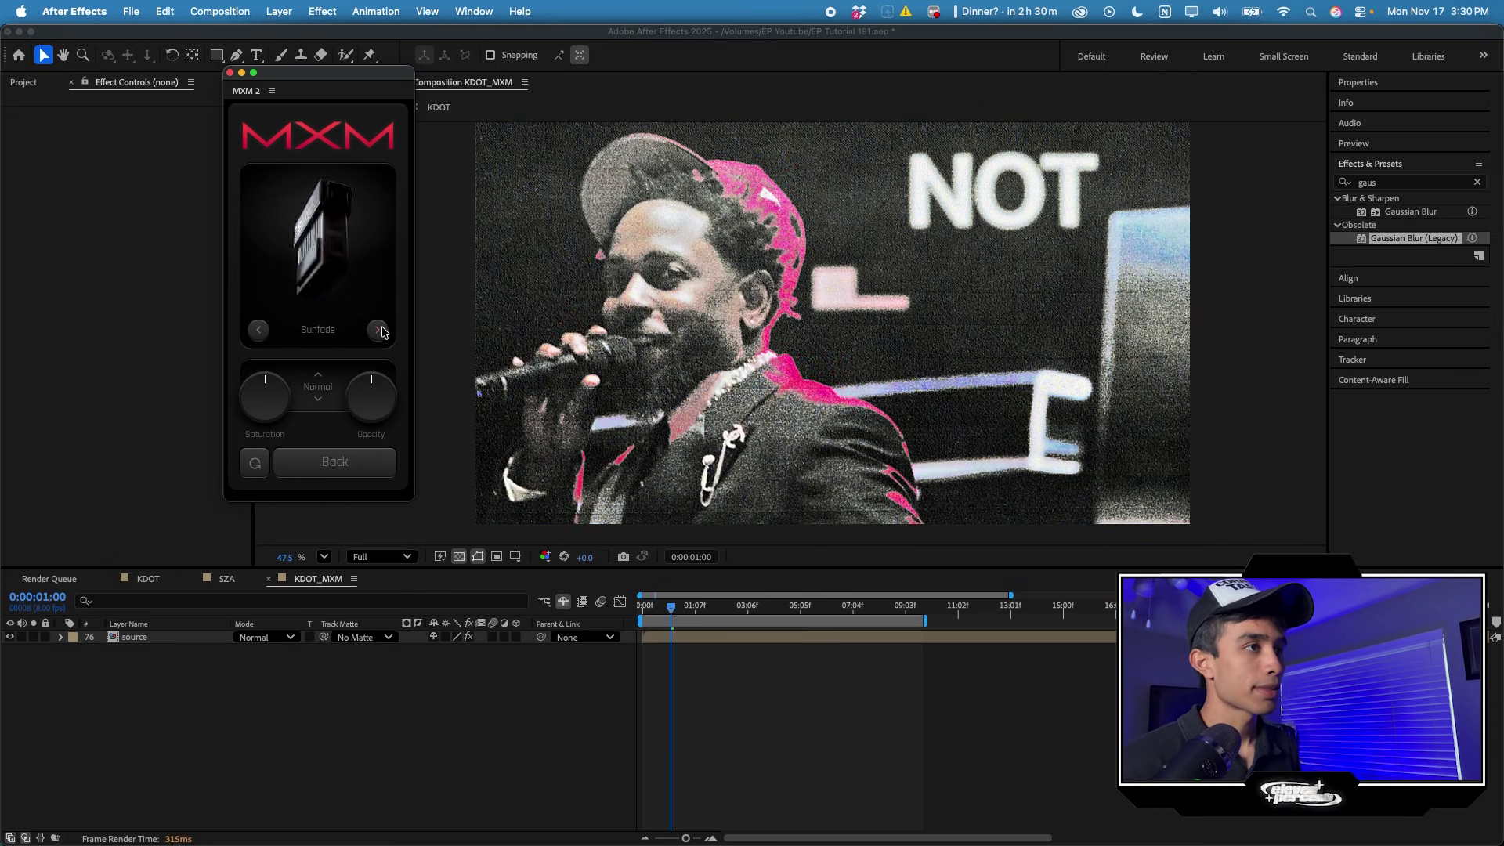
{"action": "left_click", "coordinate": [378, 330]}
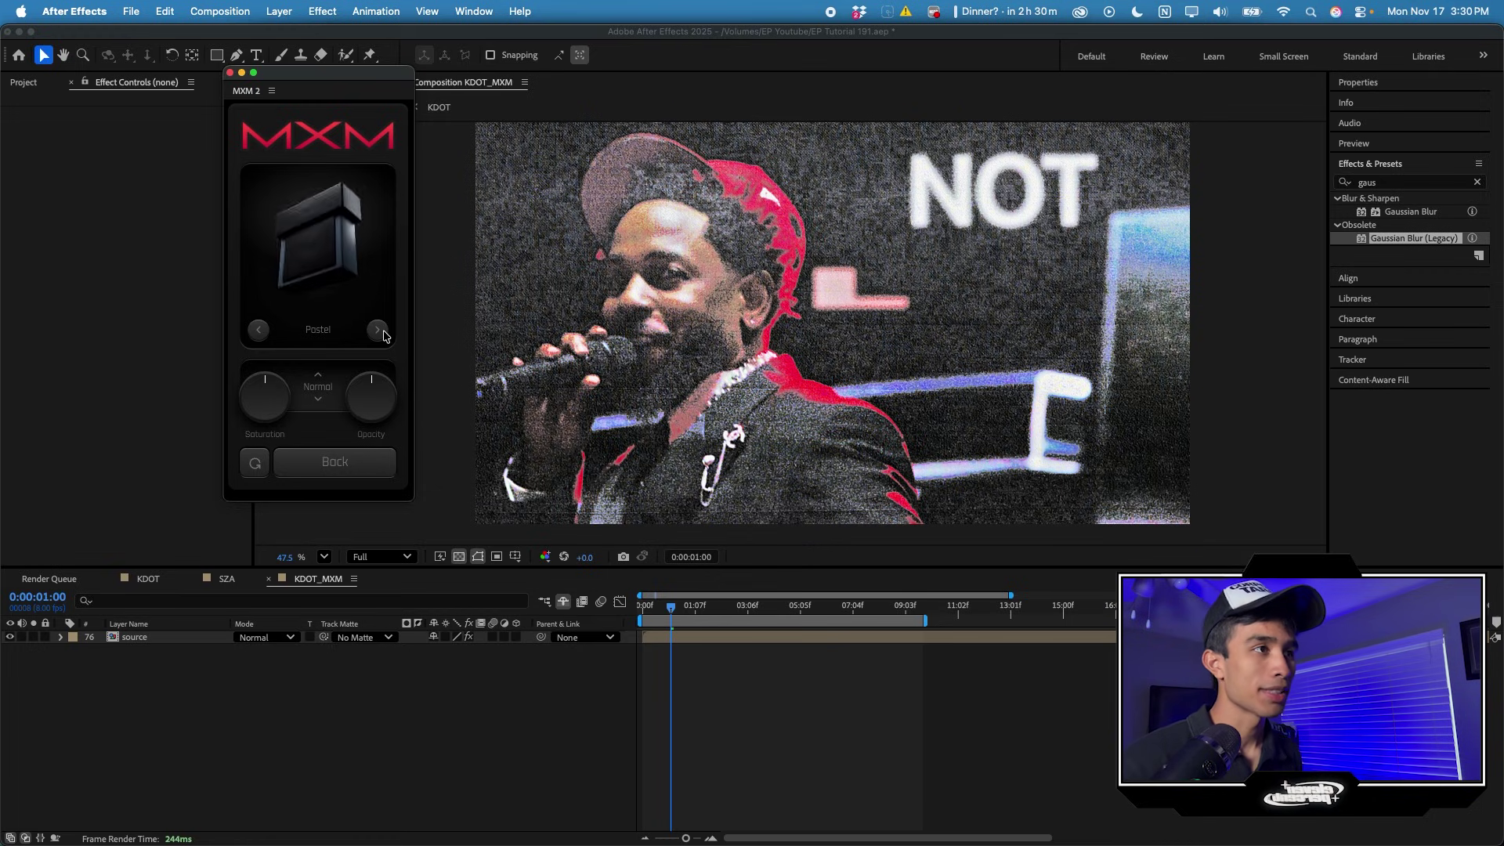
{"action": "left_click", "coordinate": [378, 329]}
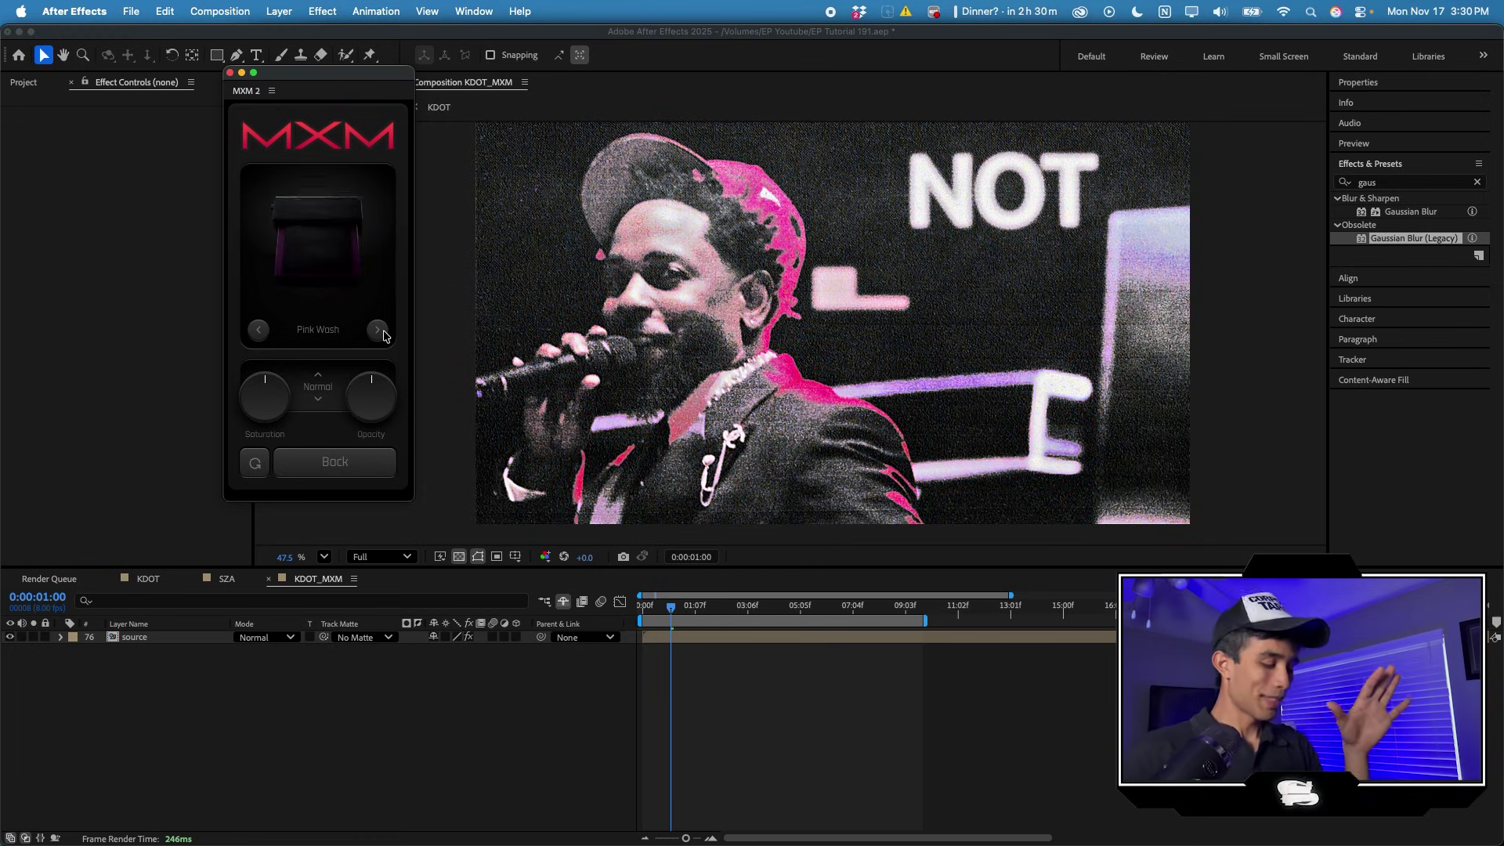
{"action": "left_click", "coordinate": [378, 330]}
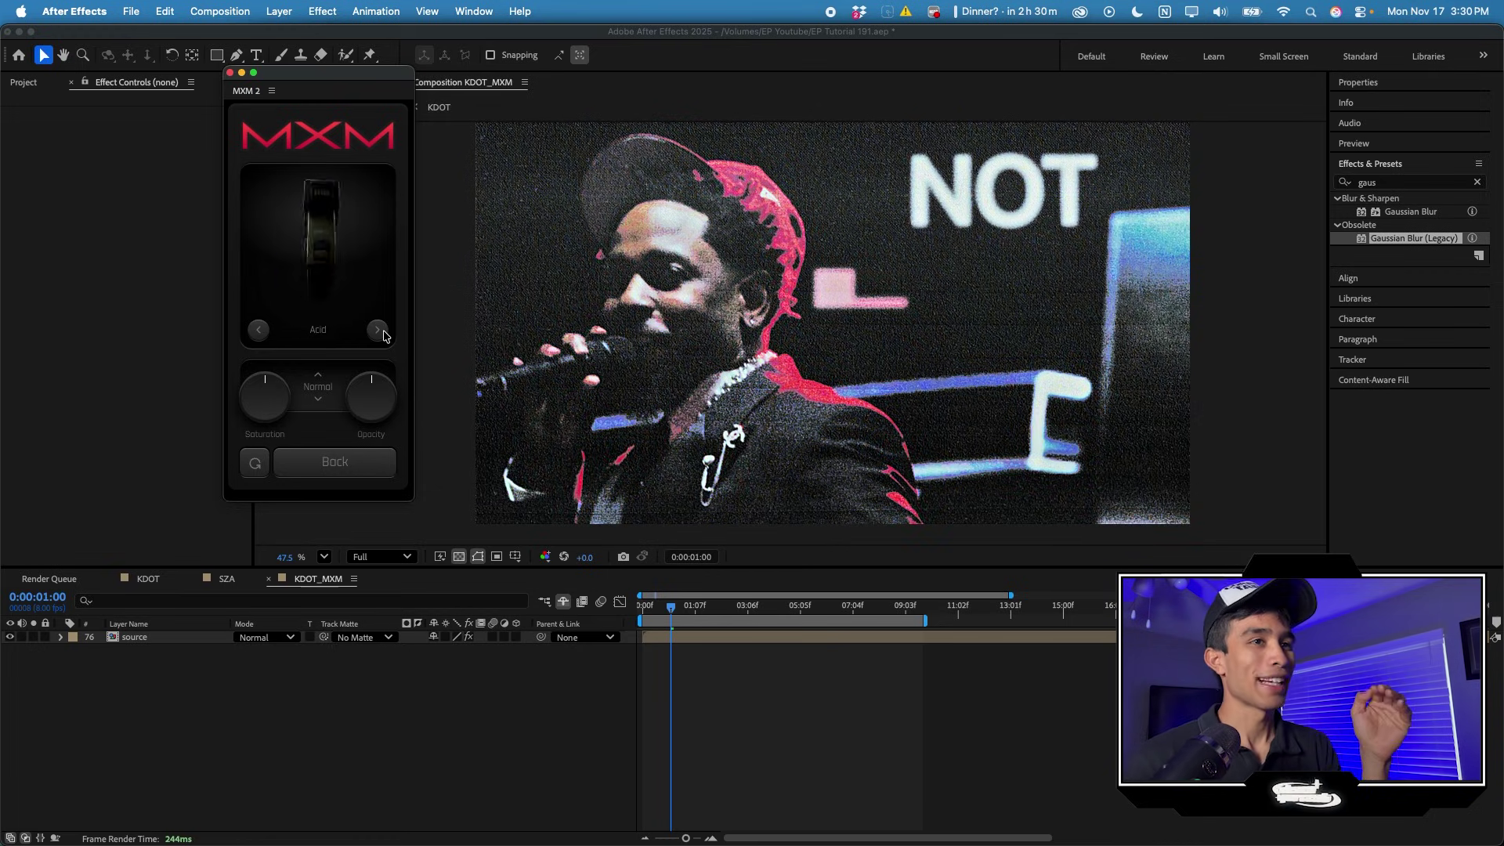
{"action": "left_click", "coordinate": [378, 330]}
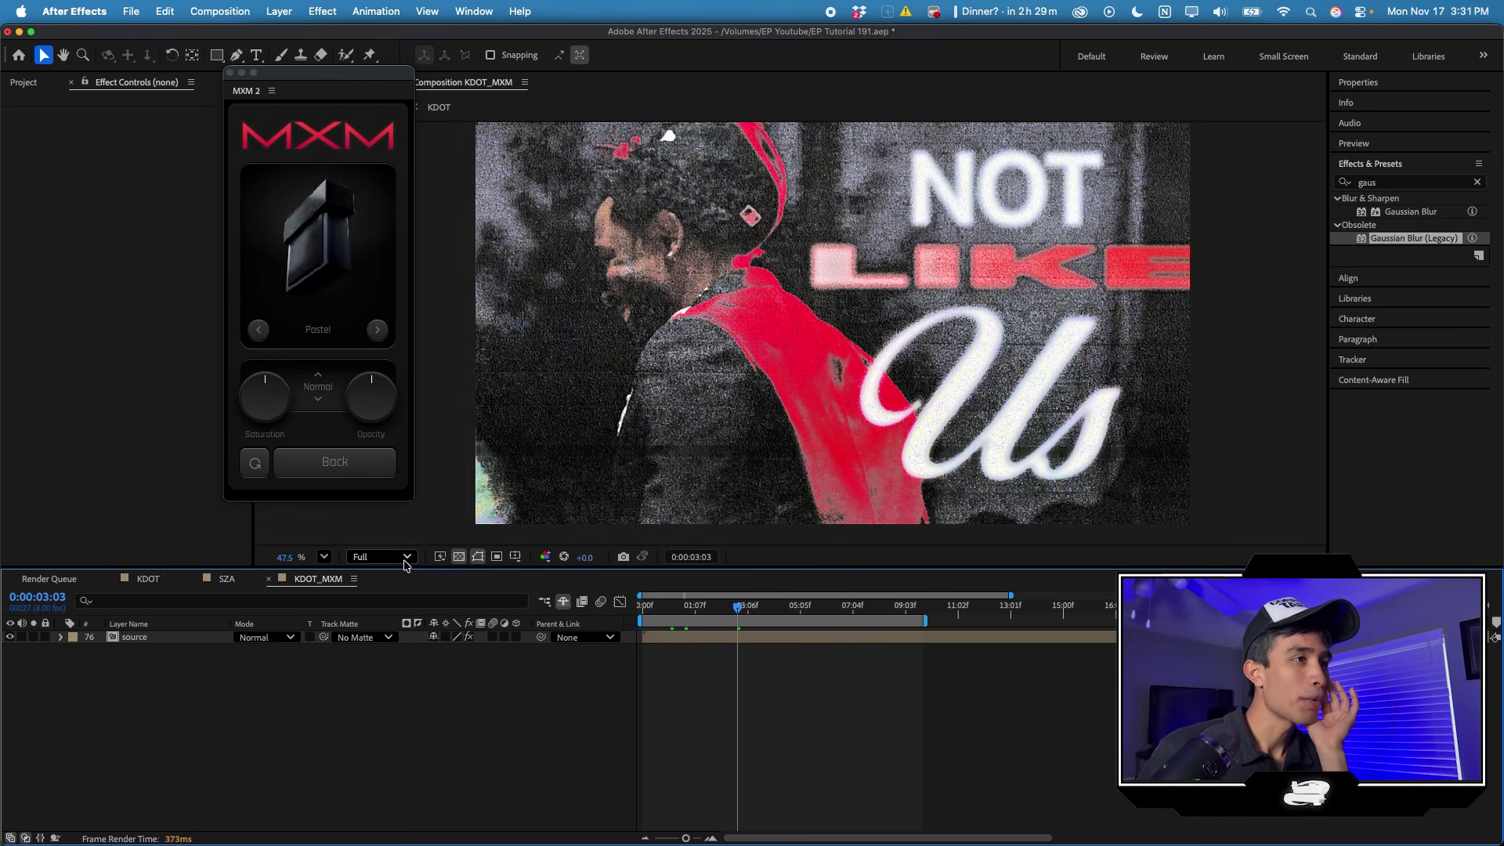
Step: Lower the preview resolution of the KDOT_MXM composition to Third and play it from the start
{"action": "left_click", "coordinate": [406, 563]}
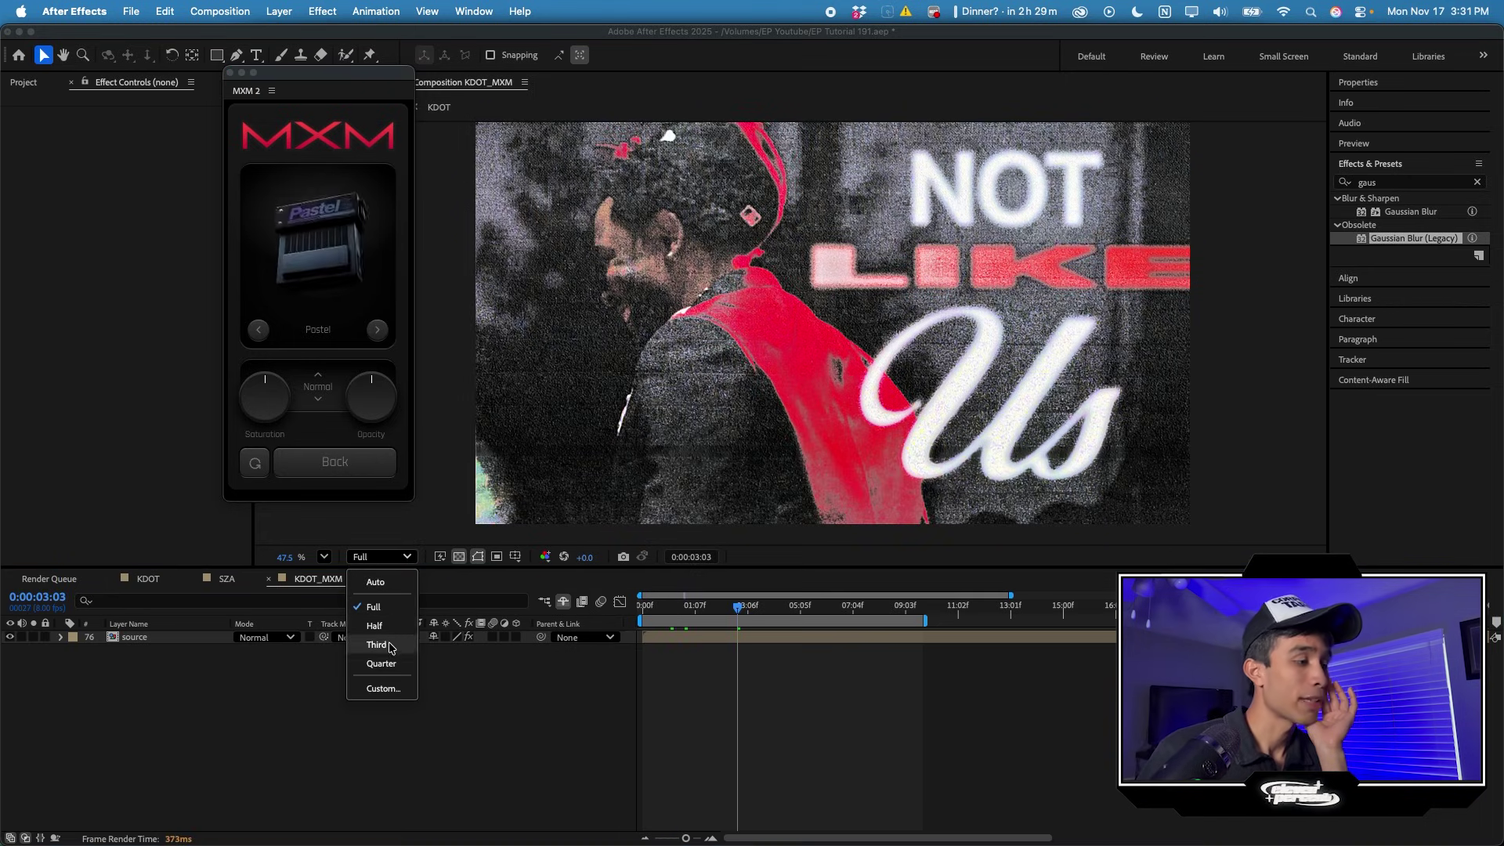
{"action": "left_click", "coordinate": [376, 645]}
{"action": "left_click_drag", "start_coordinate": [734, 605], "coordinate": [634, 617]}
{"action": "key", "text": "space"}
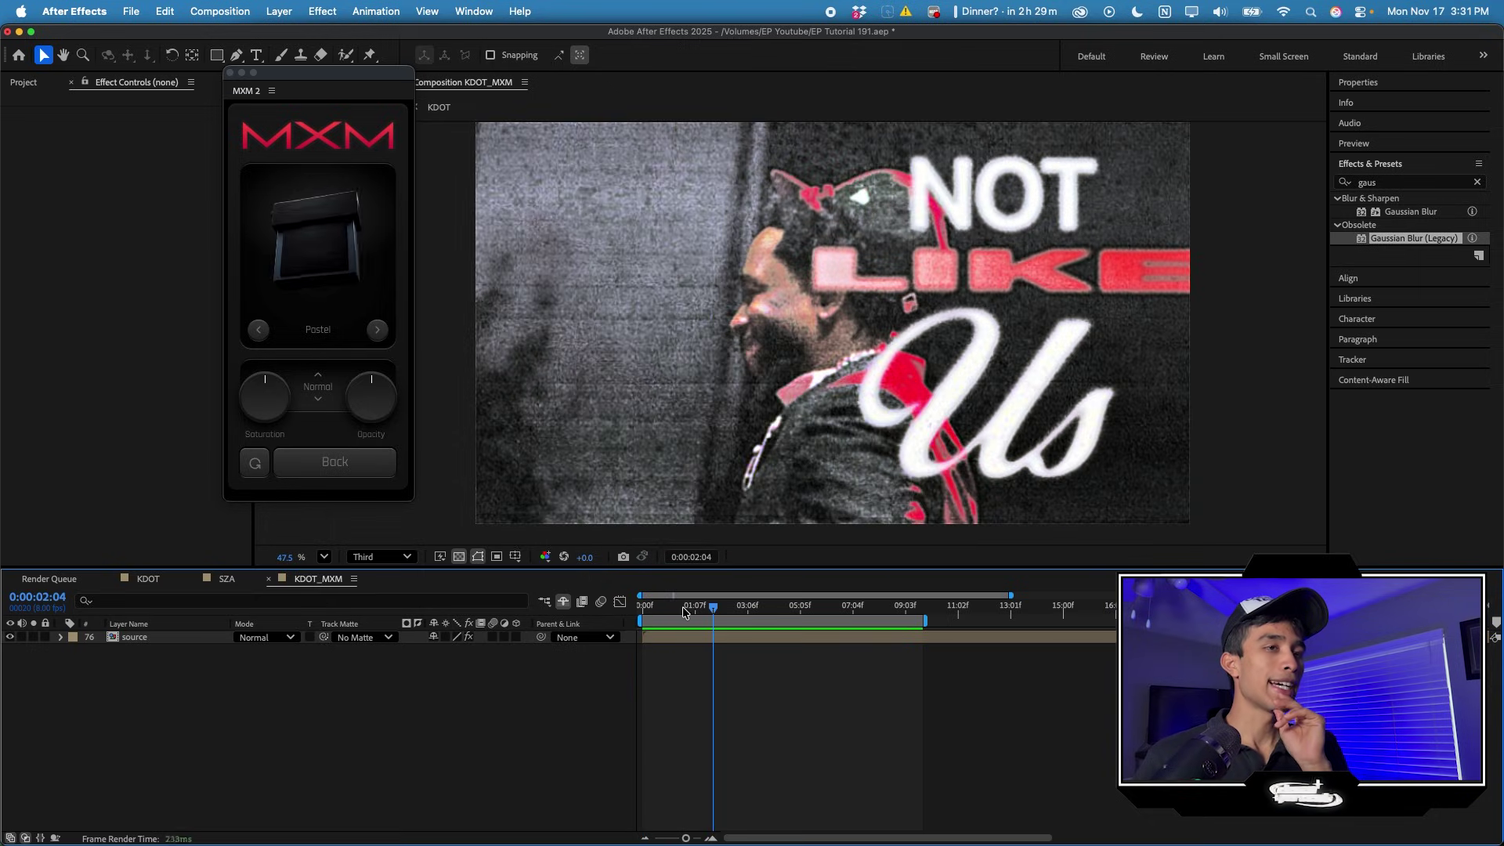
Step: Replay the opening seconds of KDOT_MXM to review the Pastel color preset on the footage and text
{"action": "left_click", "coordinate": [664, 609]}
{"action": "key", "text": "space"}
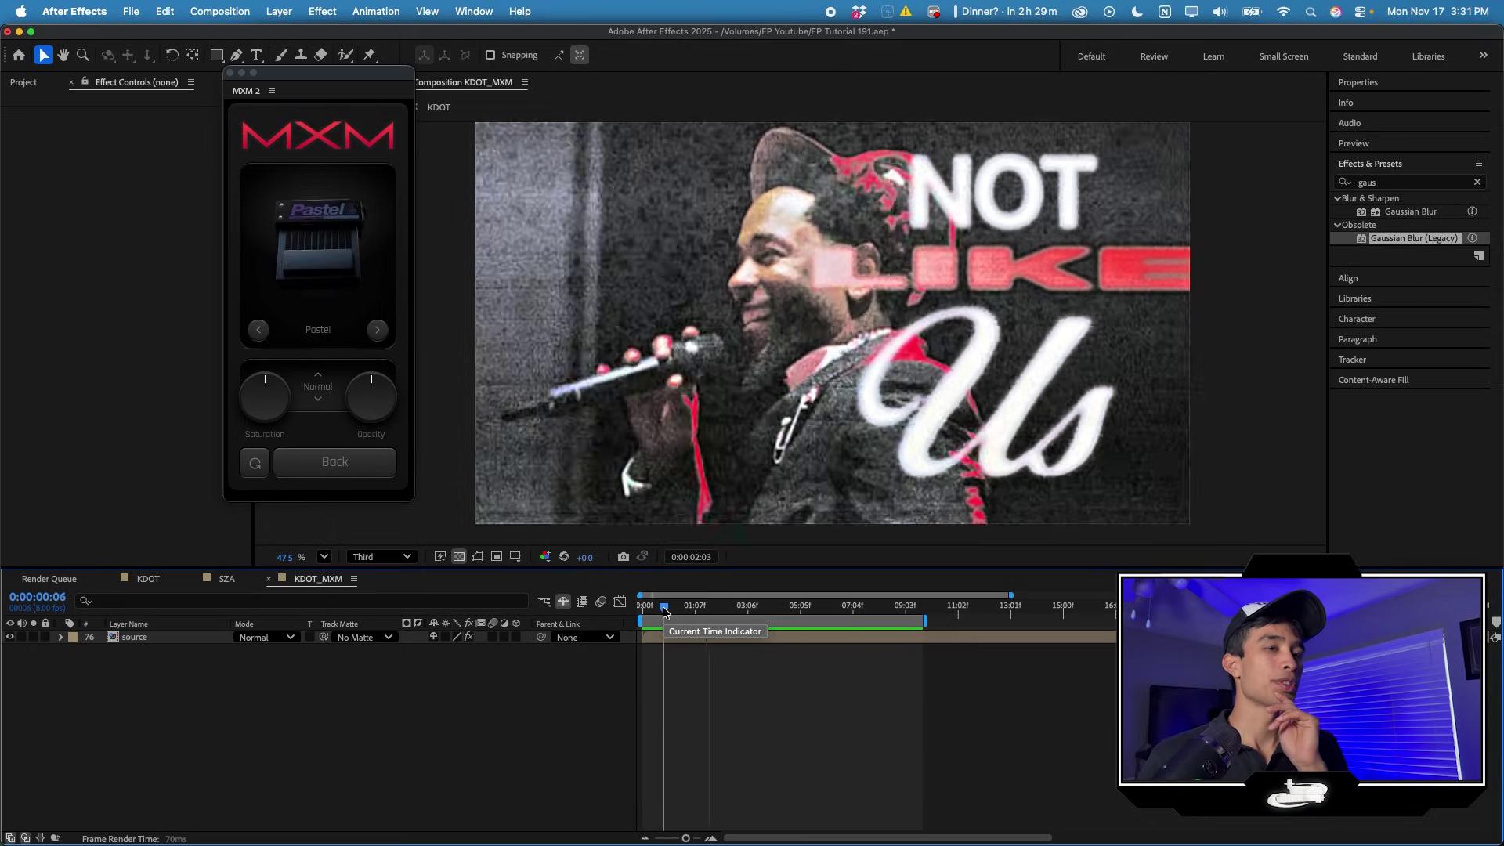
{"action": "key", "text": "space"}
{"action": "left_click_drag", "start_coordinate": [711, 608], "coordinate": [665, 609]}
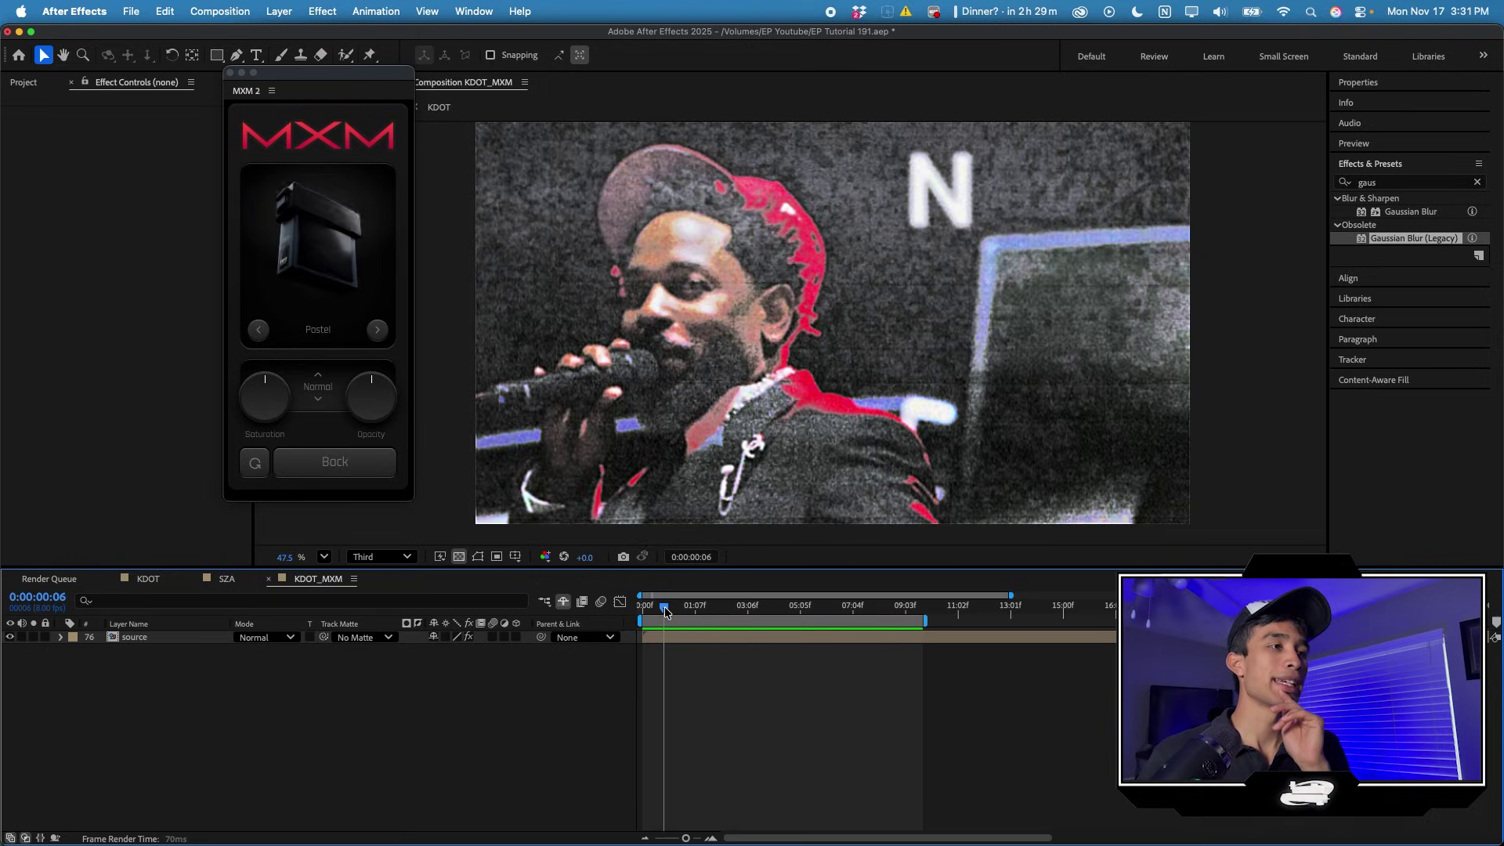
{"action": "key", "text": "space"}
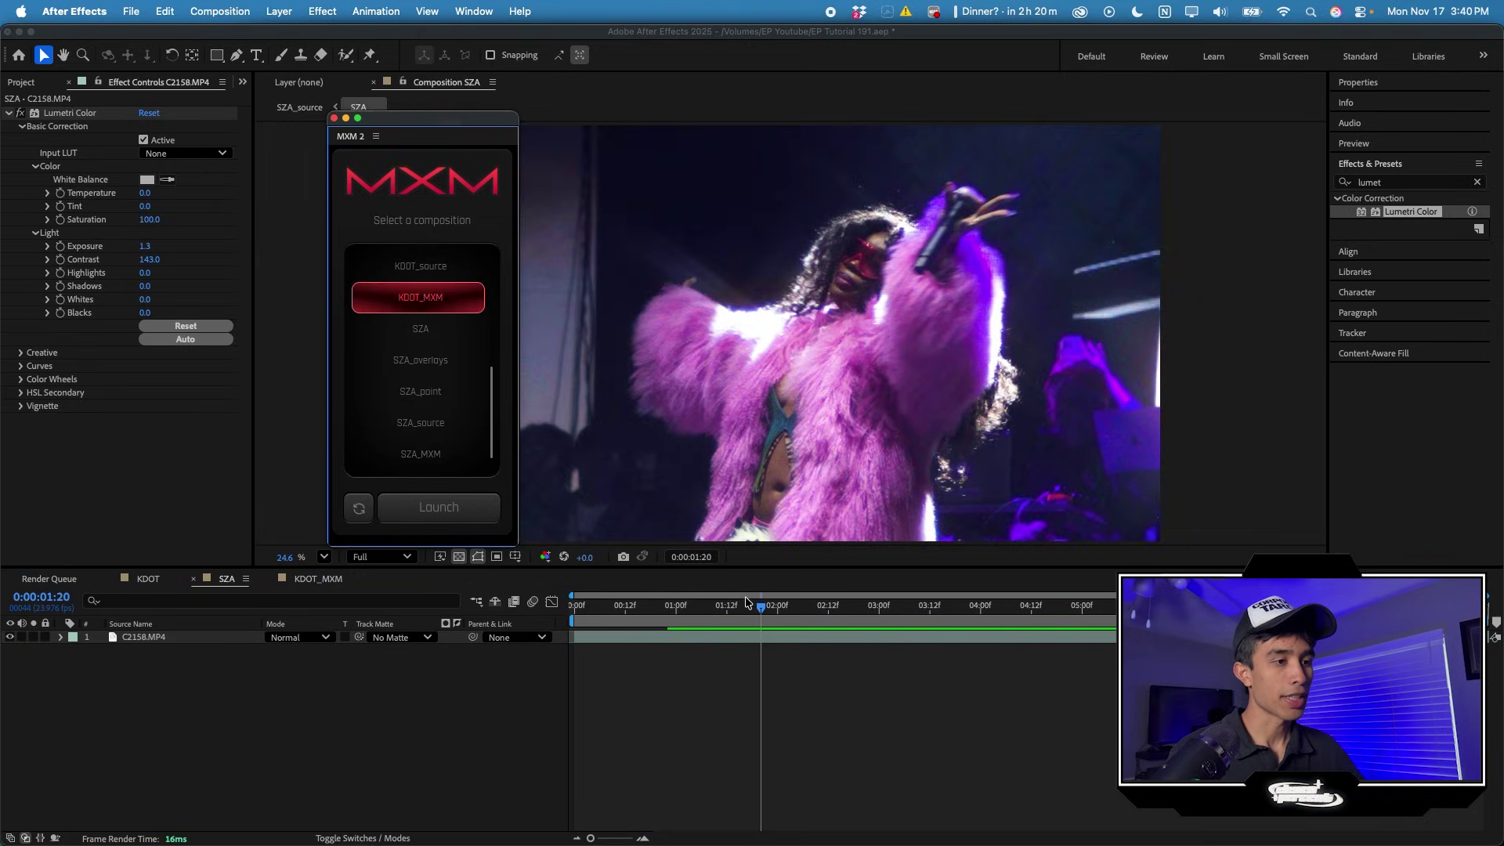
{"action": "left_click_drag", "start_coordinate": [746, 604], "coordinate": [760, 604]}
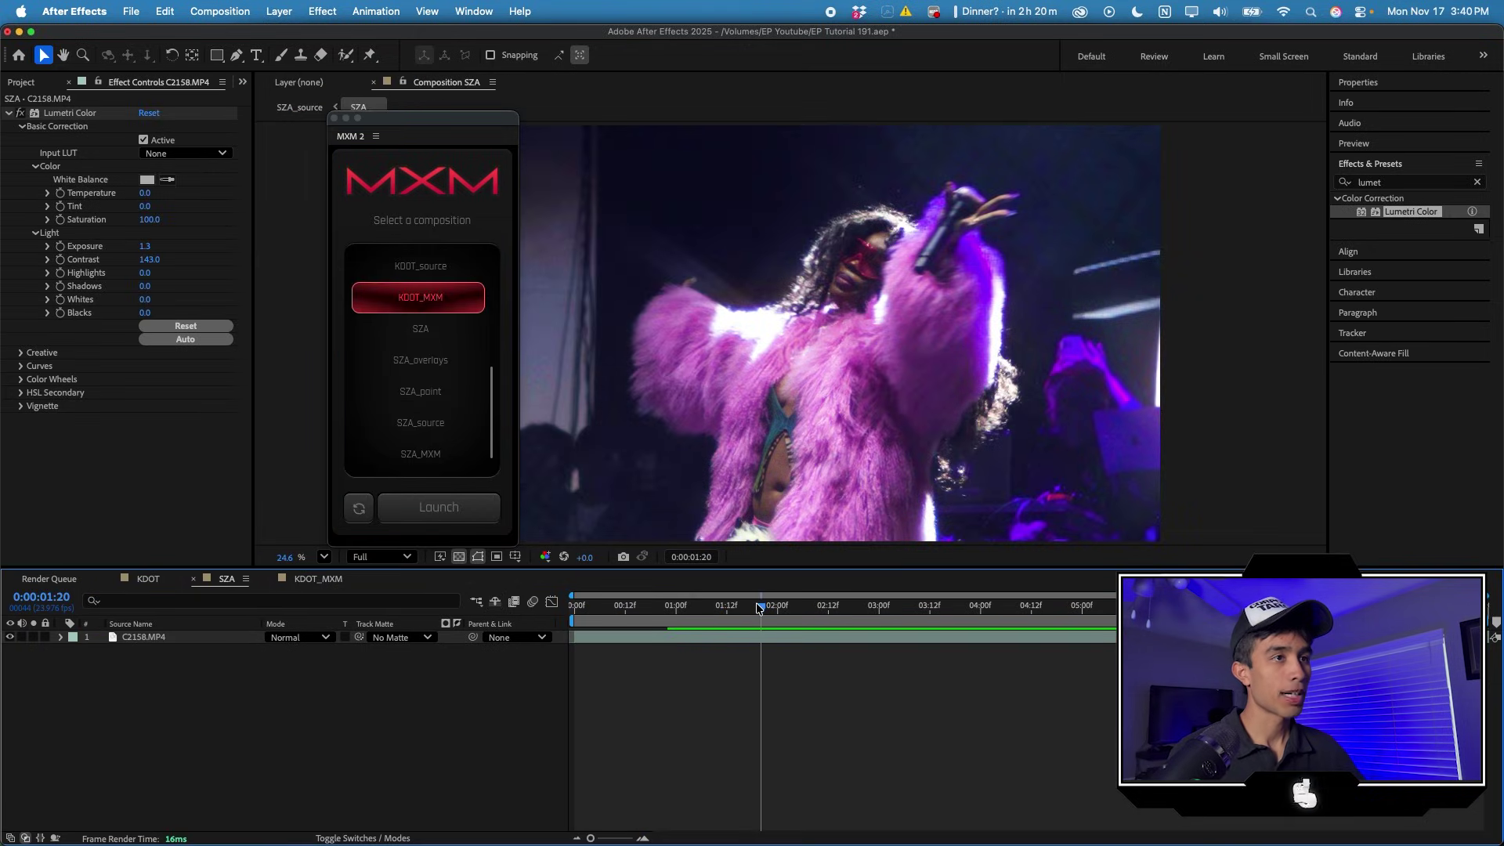
Step: Launch MXM 2 on the SZA composition and check the textured footage at 0:00:02:03
{"action": "left_click", "coordinate": [444, 329]}
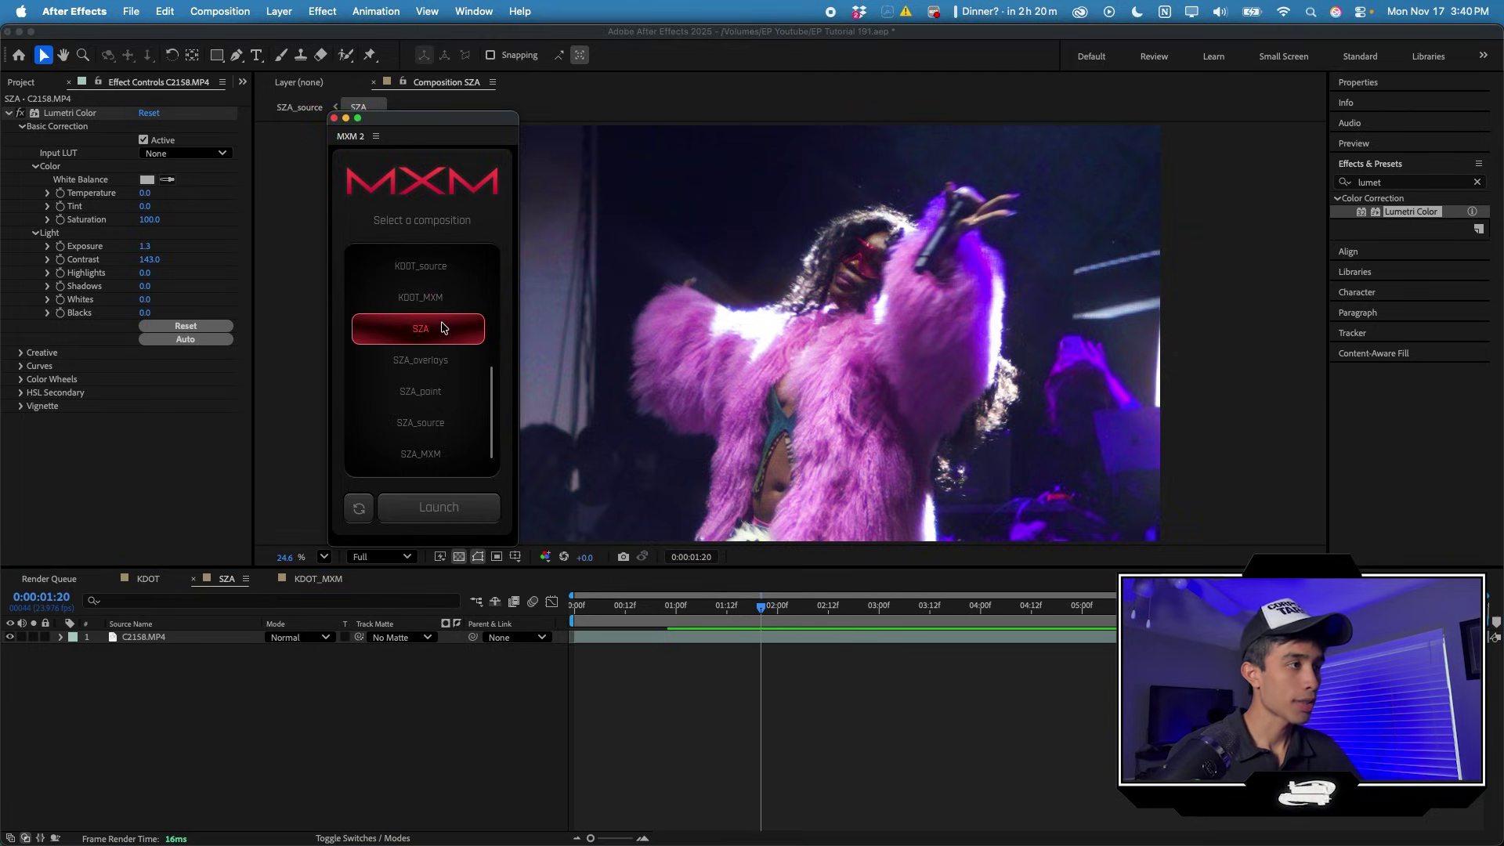
{"action": "left_click", "coordinate": [440, 509]}
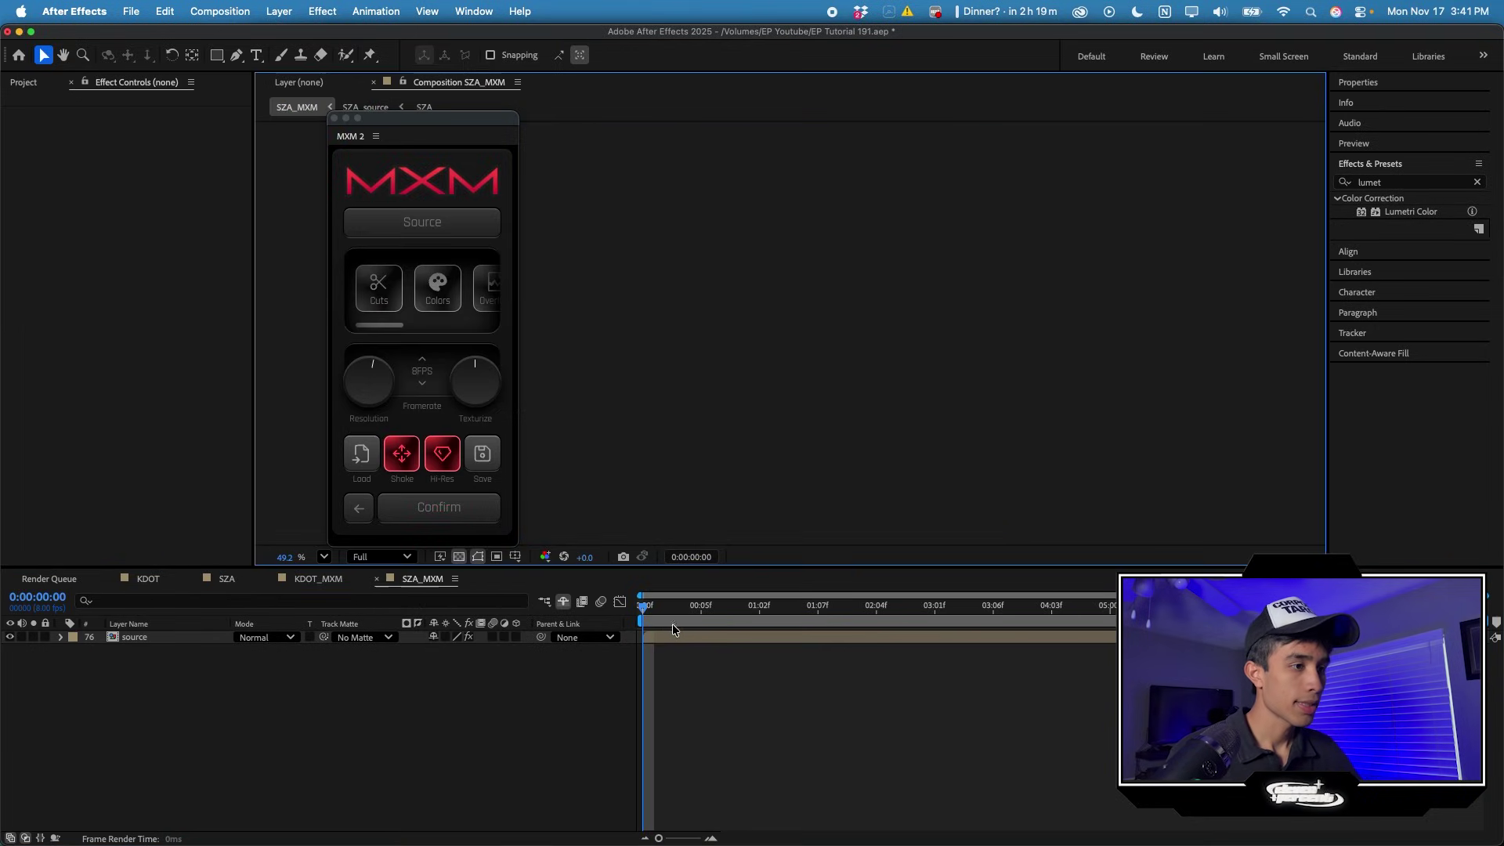
{"action": "left_click_drag", "start_coordinate": [657, 610], "coordinate": [870, 609]}
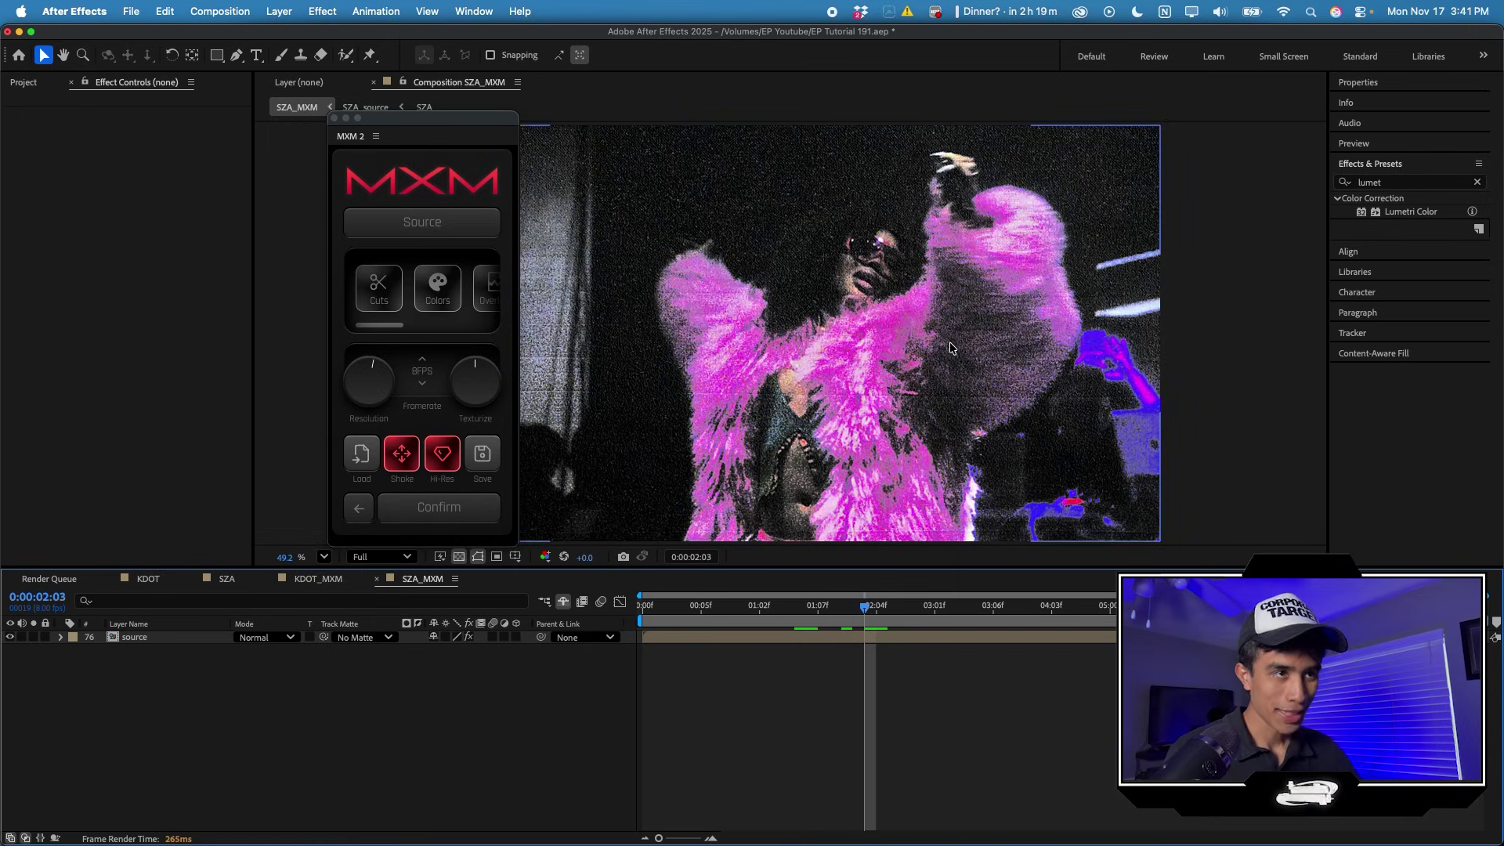
{"action": "scroll", "coordinate": [951, 348], "scroll_direction": "up", "scroll_amount": 2}
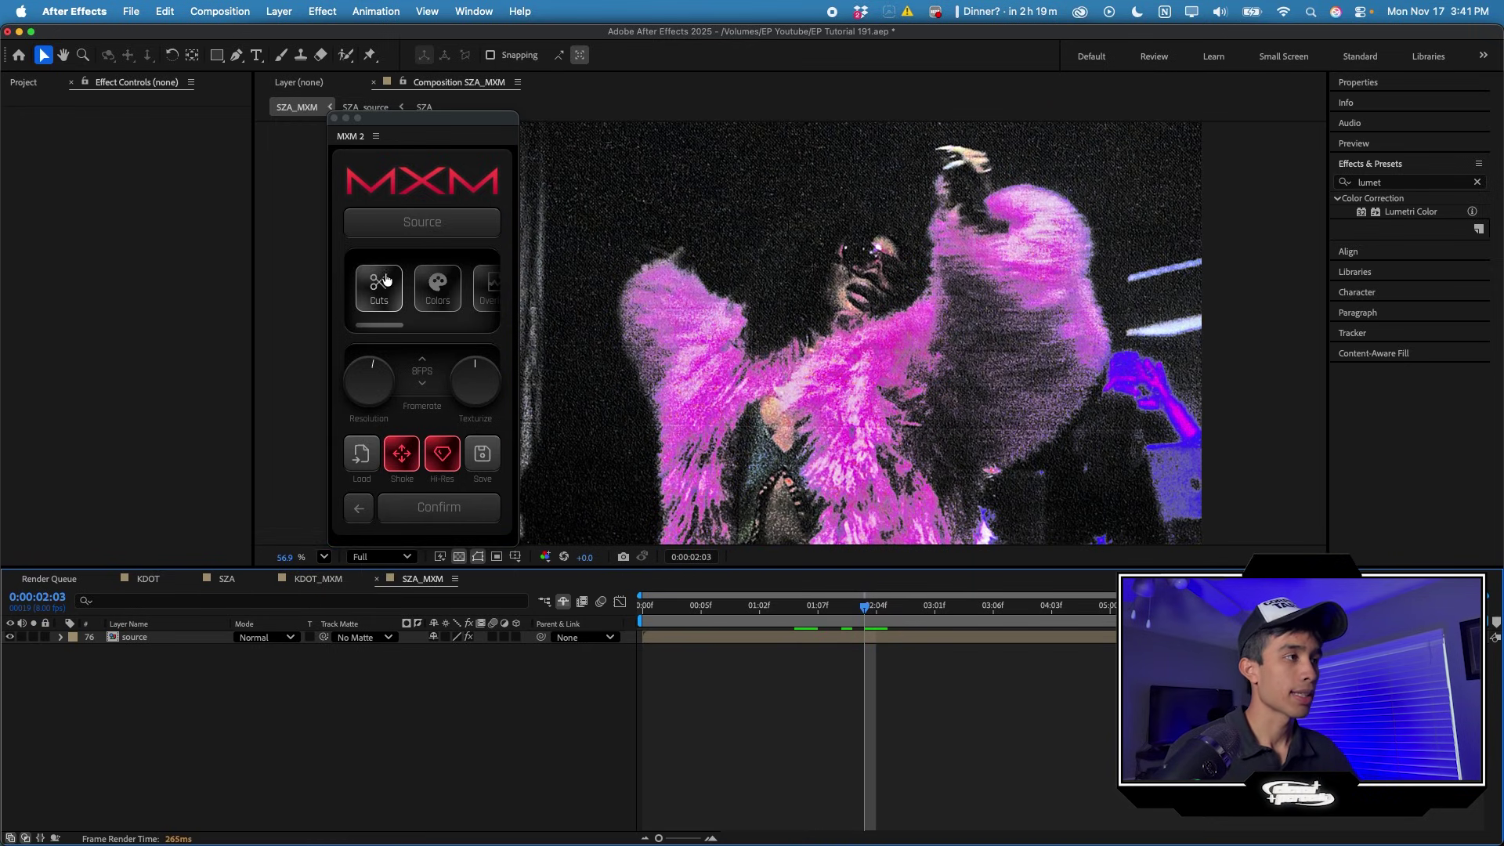
Step: Add Cuts to the SZA_MXM composition with Layout 1 and Rips 1, and check the footage at 0:00:02:01 and 0:00:02:05
{"action": "left_click", "coordinate": [389, 287]}
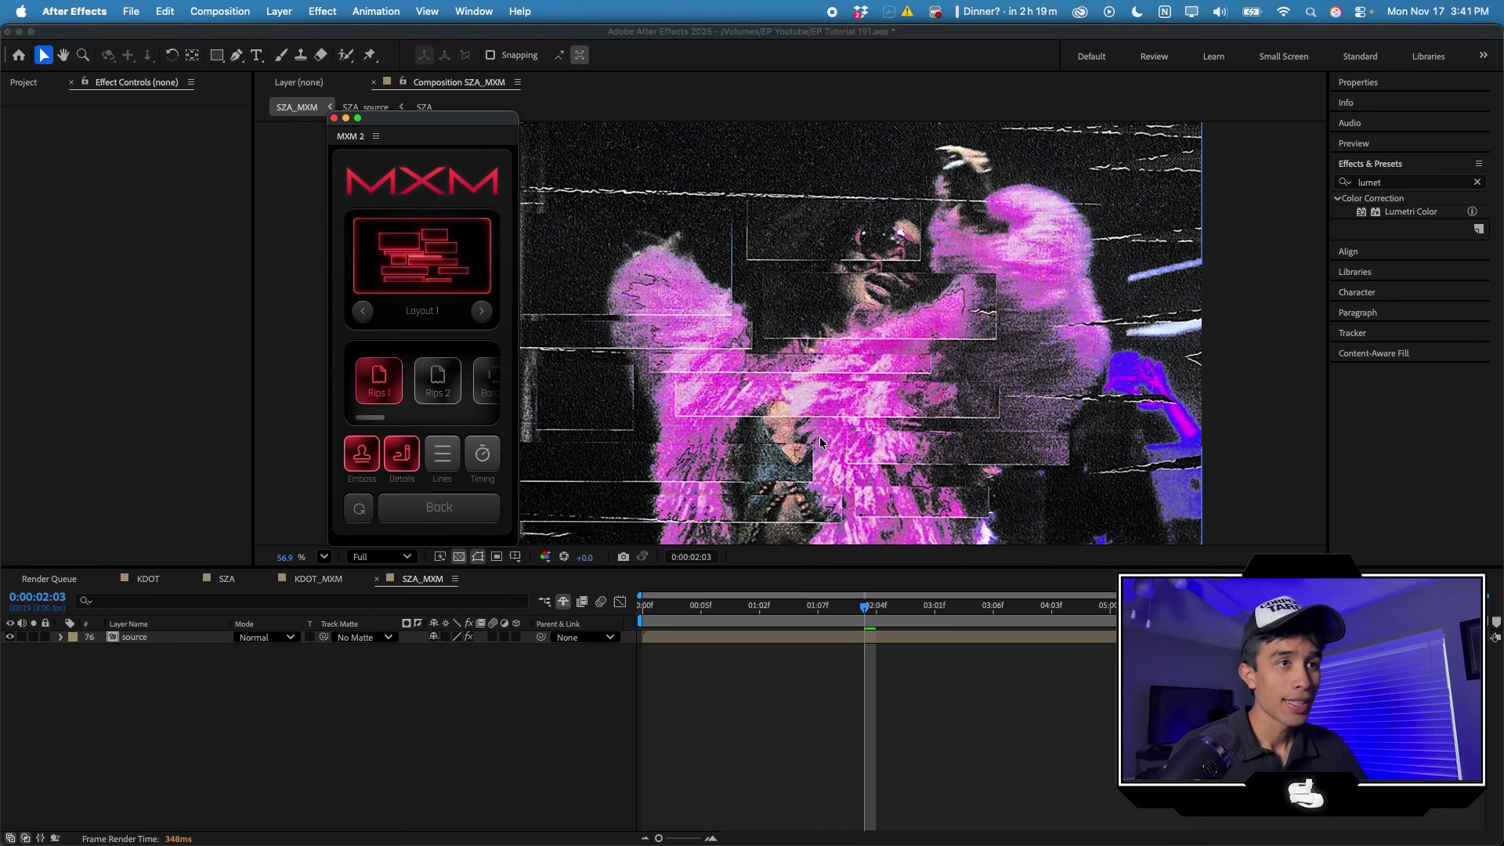
{"action": "scroll", "coordinate": [878, 328], "scroll_direction": "left", "scroll_amount": 3}
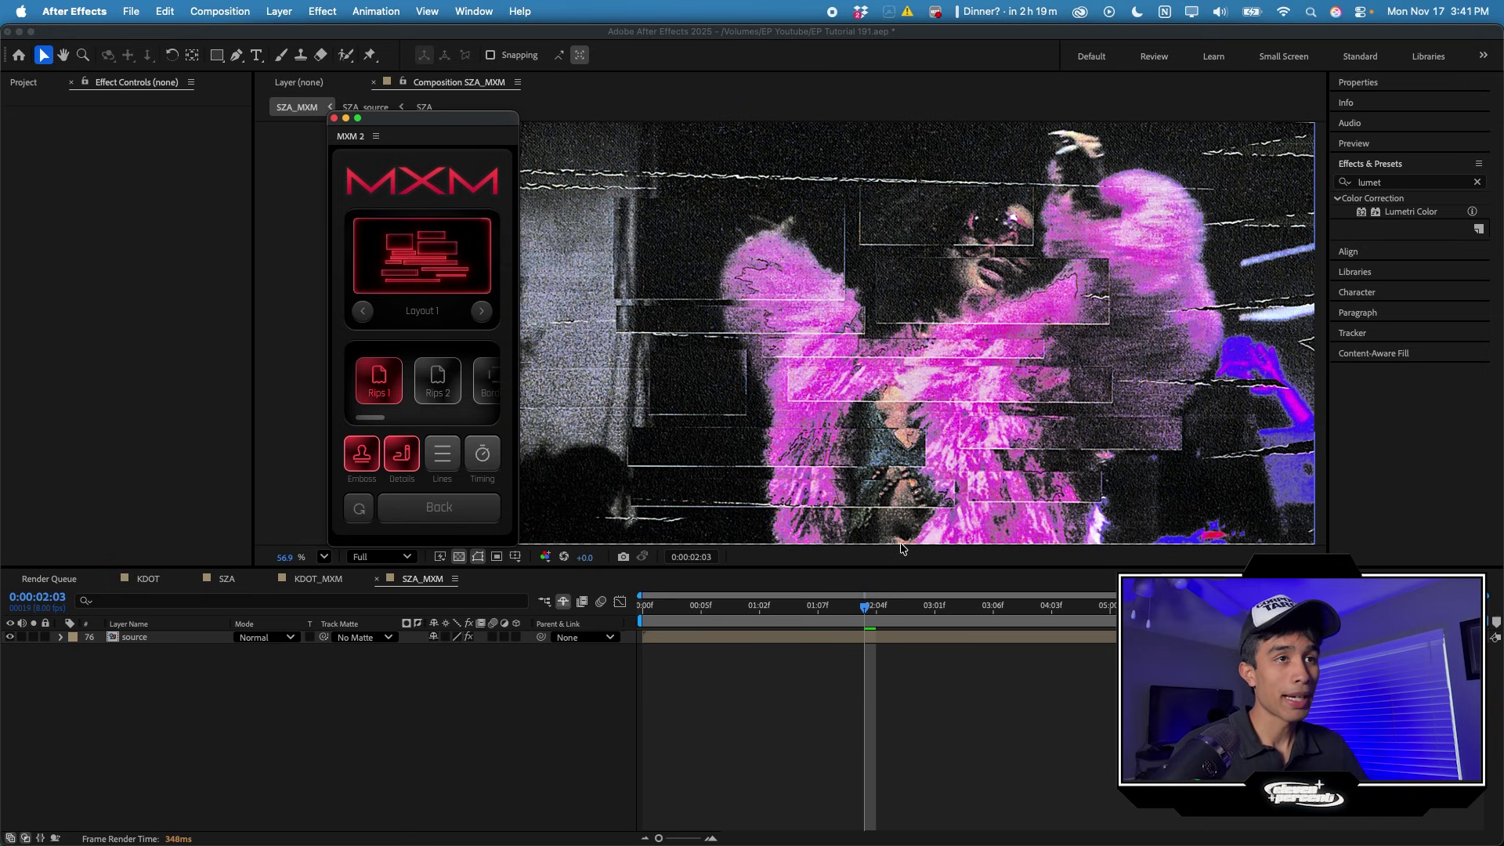
{"action": "mouse_move", "coordinate": [865, 610]}
{"action": "left_mouse_down"}
{"action": "mouse_move", "coordinate": [773, 611]}
{"action": "mouse_move", "coordinate": [851, 614]}
{"action": "mouse_move", "coordinate": [841, 624]}
{"action": "left_mouse_up"}
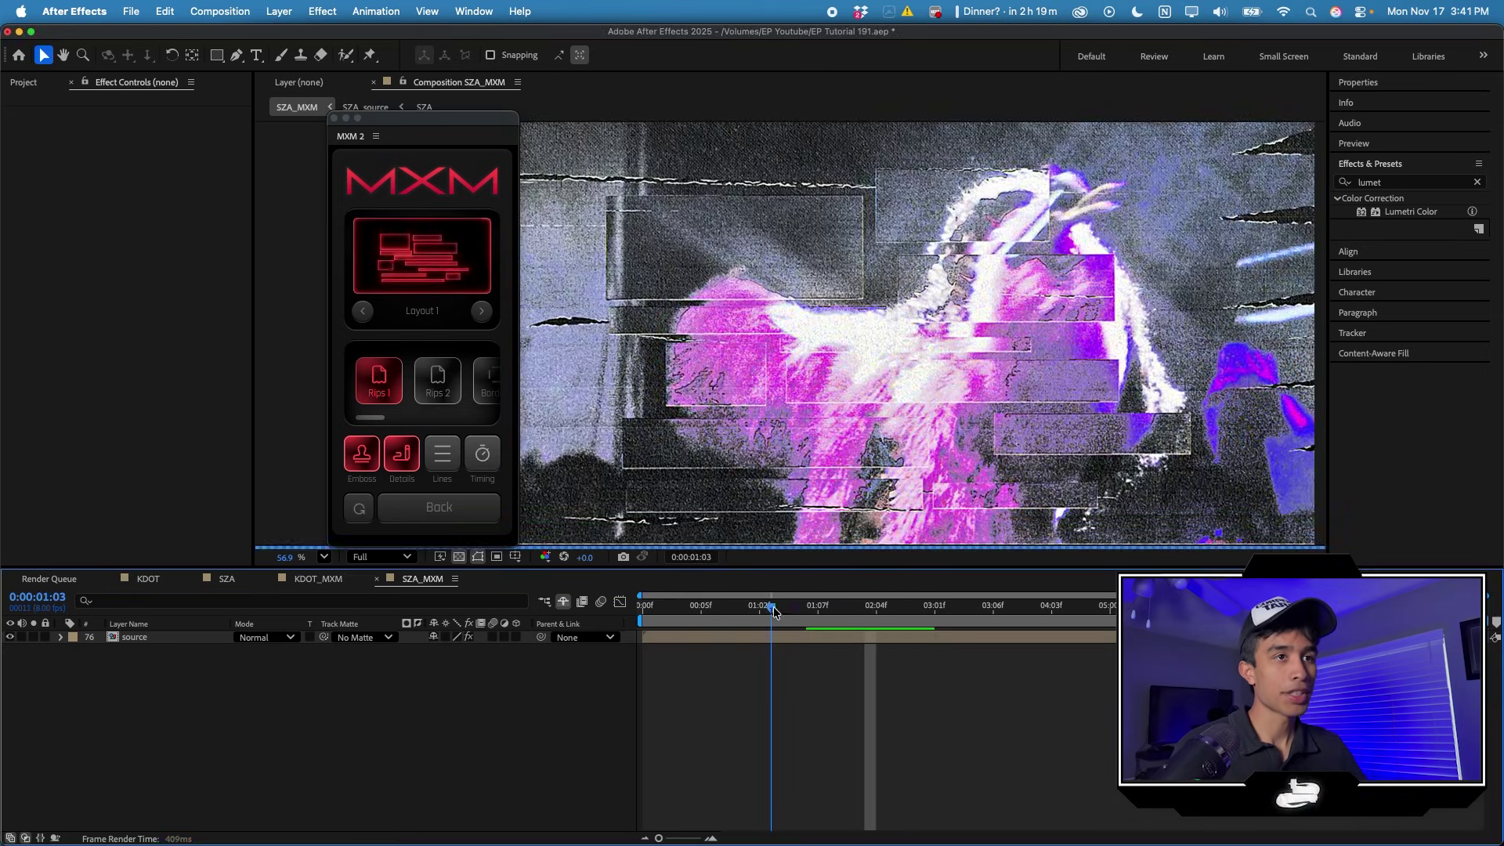
{"action": "scroll", "coordinate": [952, 365], "scroll_direction": "down", "scroll_amount": 6}
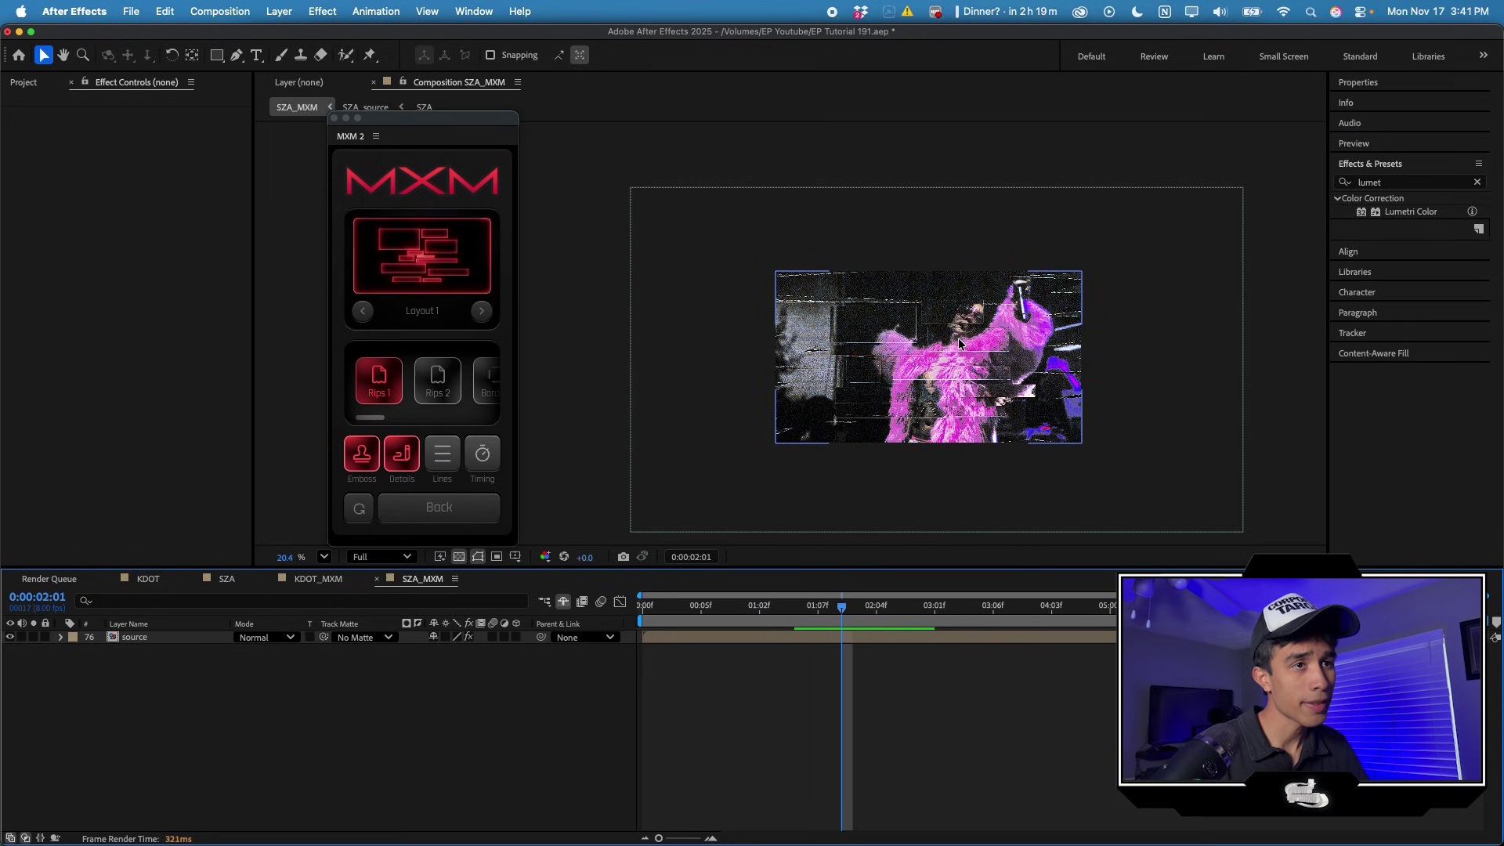
{"action": "scroll", "coordinate": [957, 337], "scroll_direction": "up", "scroll_amount": 6}
{"action": "left_click_drag", "start_coordinate": [860, 600], "coordinate": [887, 604]}
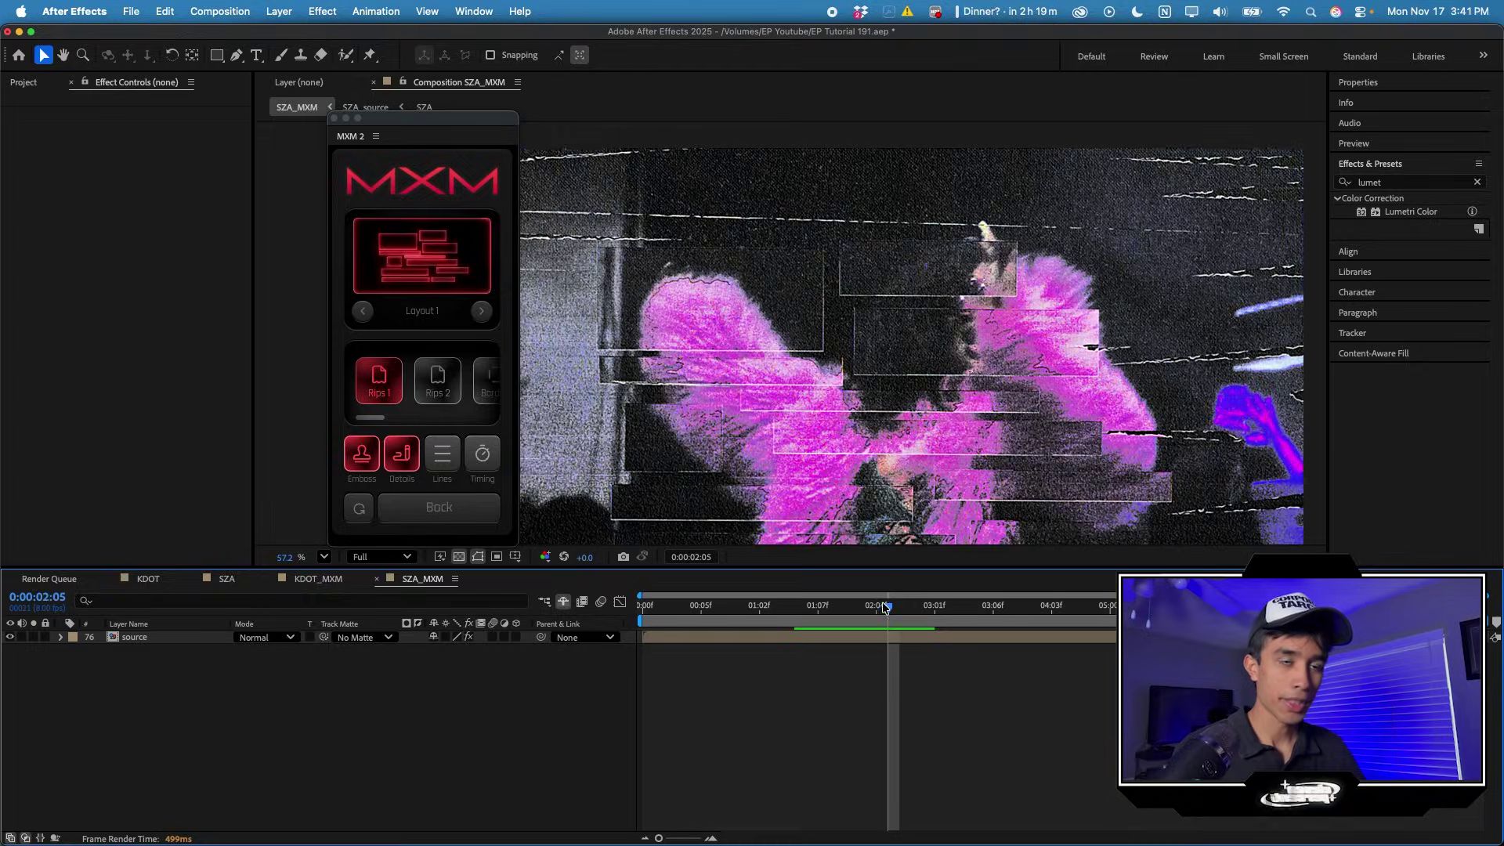
Step: Inspect the Layout 1 cuts and ripped edges close up and at full frame, and play a preview
{"action": "scroll", "coordinate": [966, 359], "scroll_direction": "down", "scroll_amount": 6}
{"action": "scroll", "coordinate": [968, 362], "scroll_direction": "up", "scroll_amount": 4}
{"action": "scroll", "coordinate": [968, 364], "scroll_direction": "up", "scroll_amount": 4}
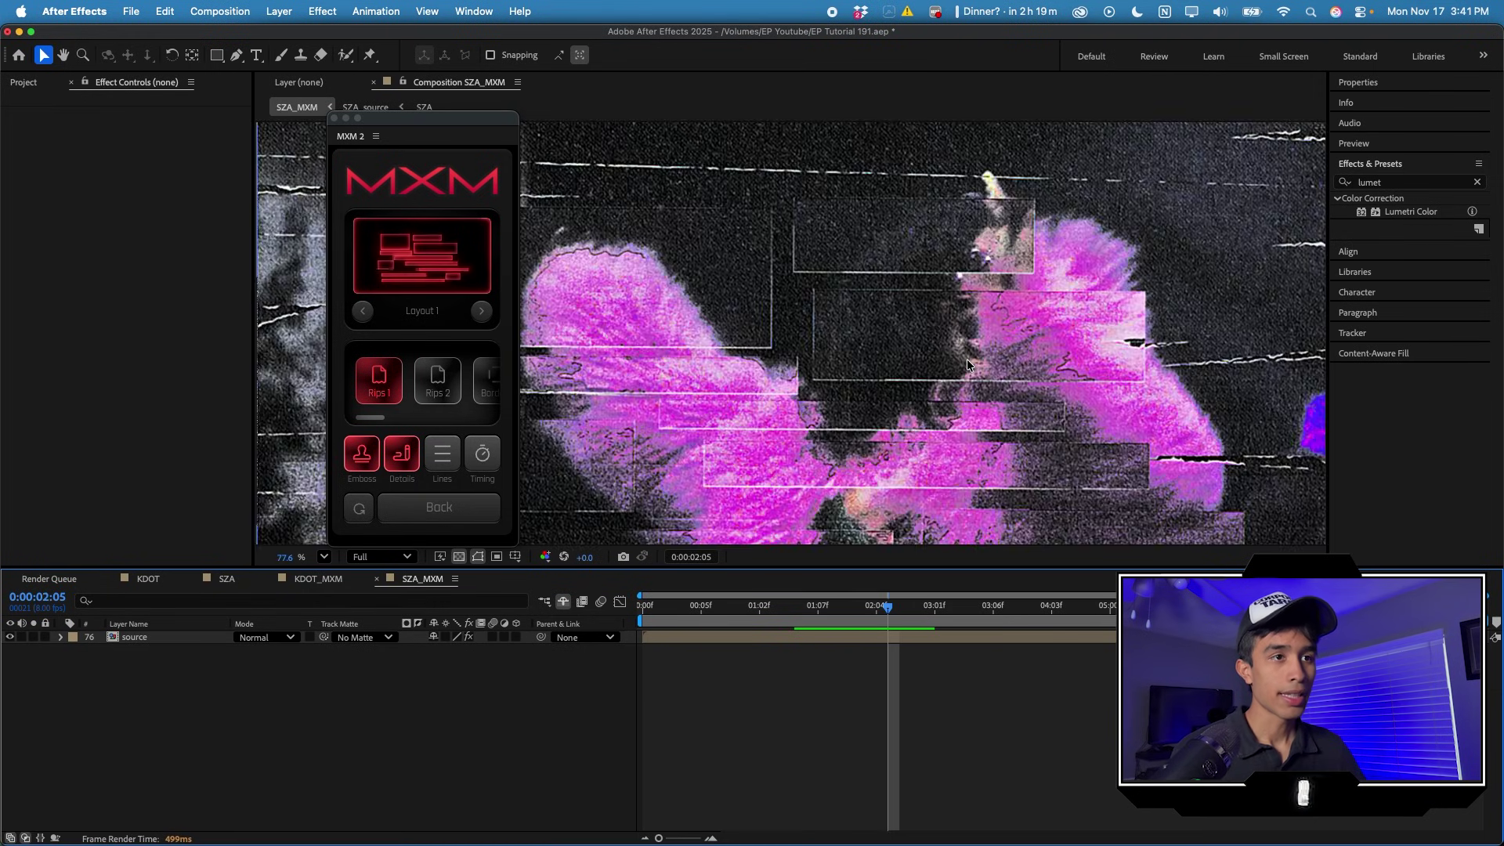
{"action": "scroll", "coordinate": [967, 358], "scroll_direction": "down", "scroll_amount": 4}
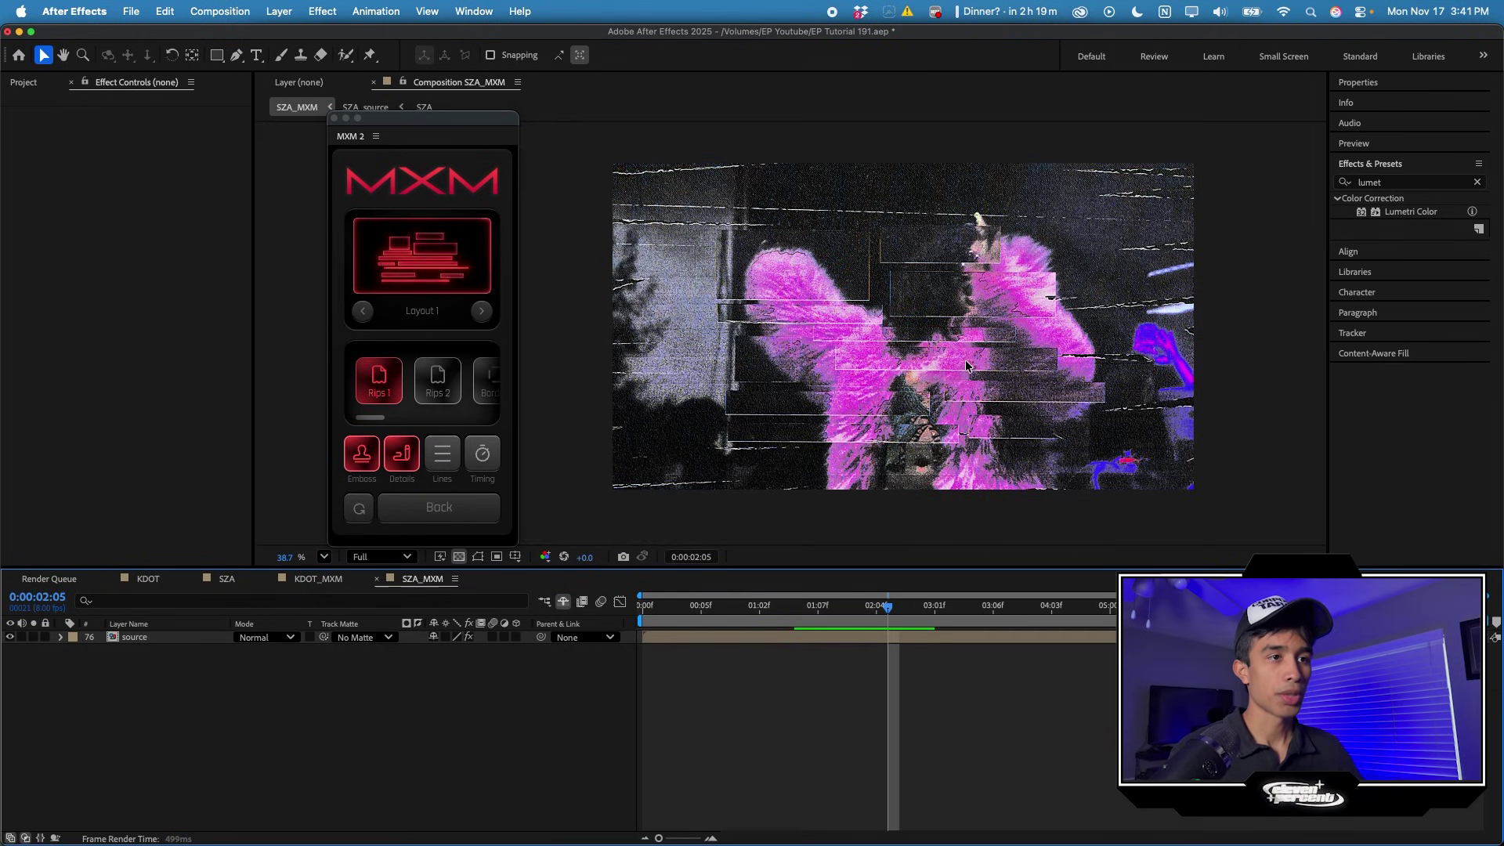
{"action": "key", "text": "space"}
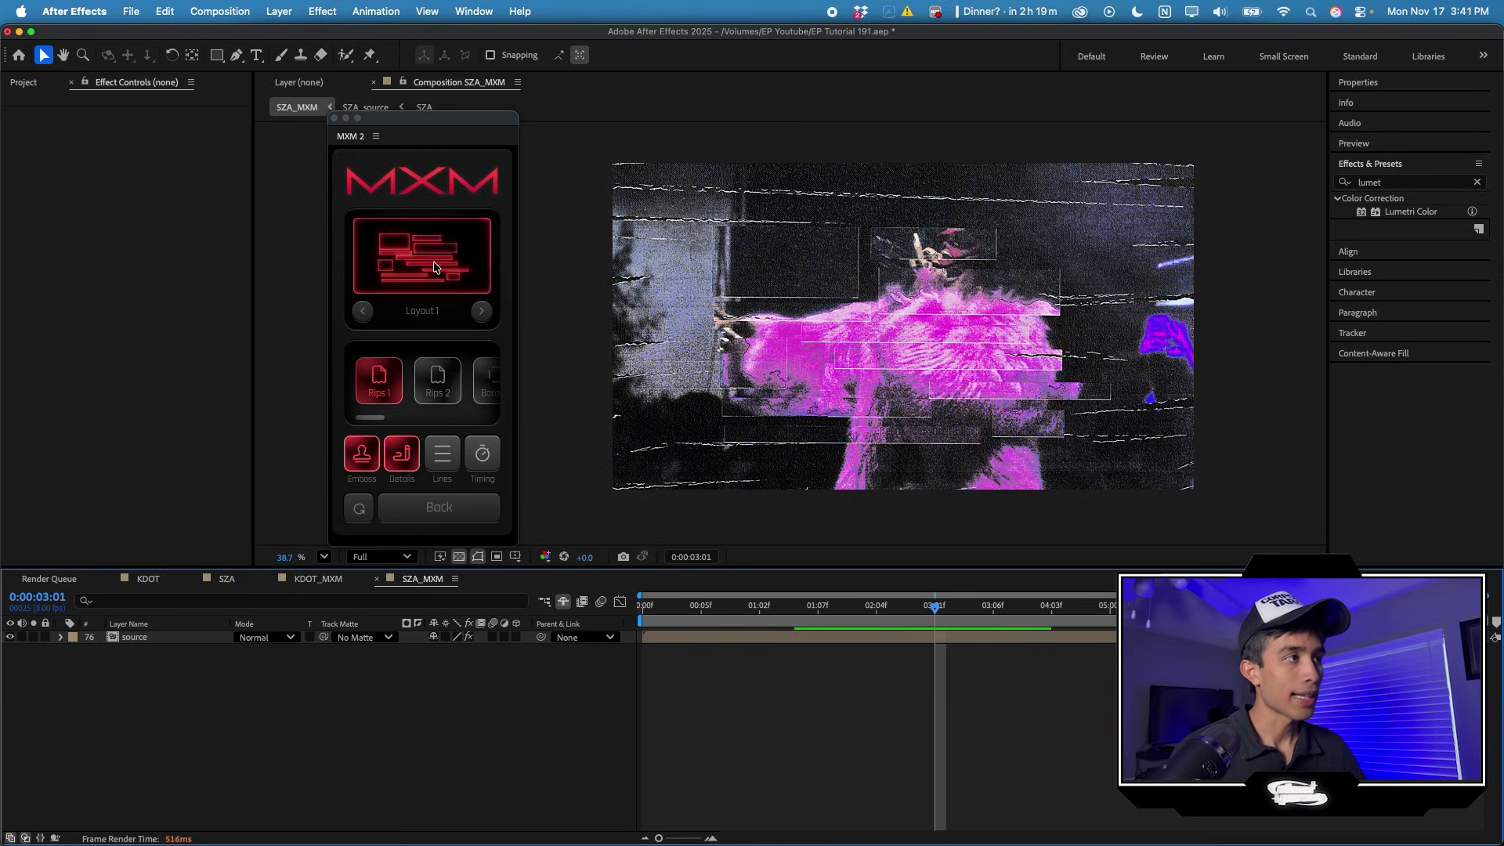
Step: Try cut Layout 2 on the SZA footage and preview it from 0:00:01:03 and again from 0:00:03:00
{"action": "left_click", "coordinate": [484, 313]}
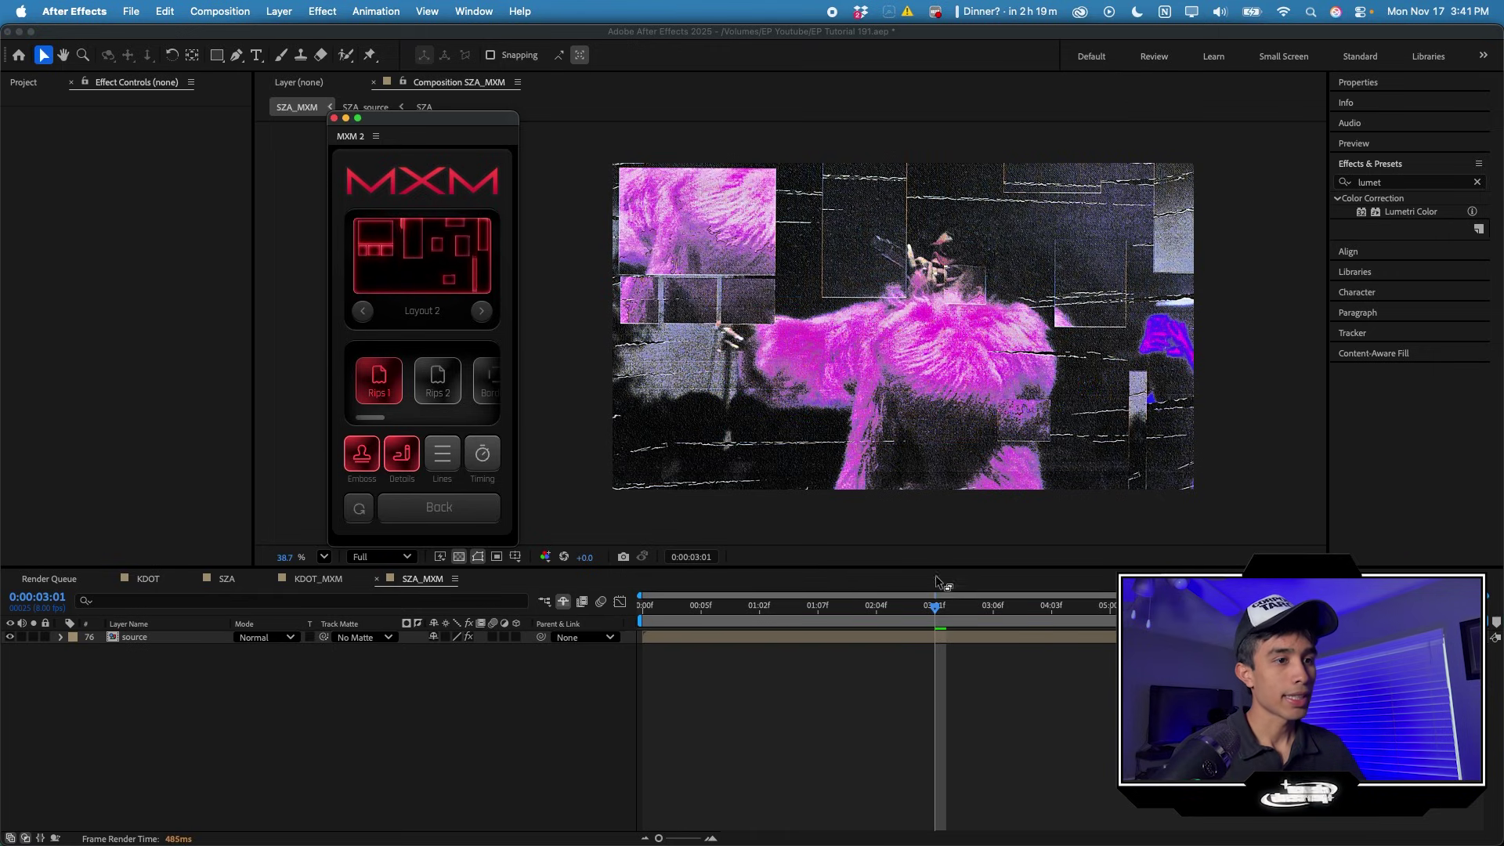
{"action": "left_click", "coordinate": [817, 606]}
{"action": "left_click_drag", "start_coordinate": [817, 608], "coordinate": [773, 605]}
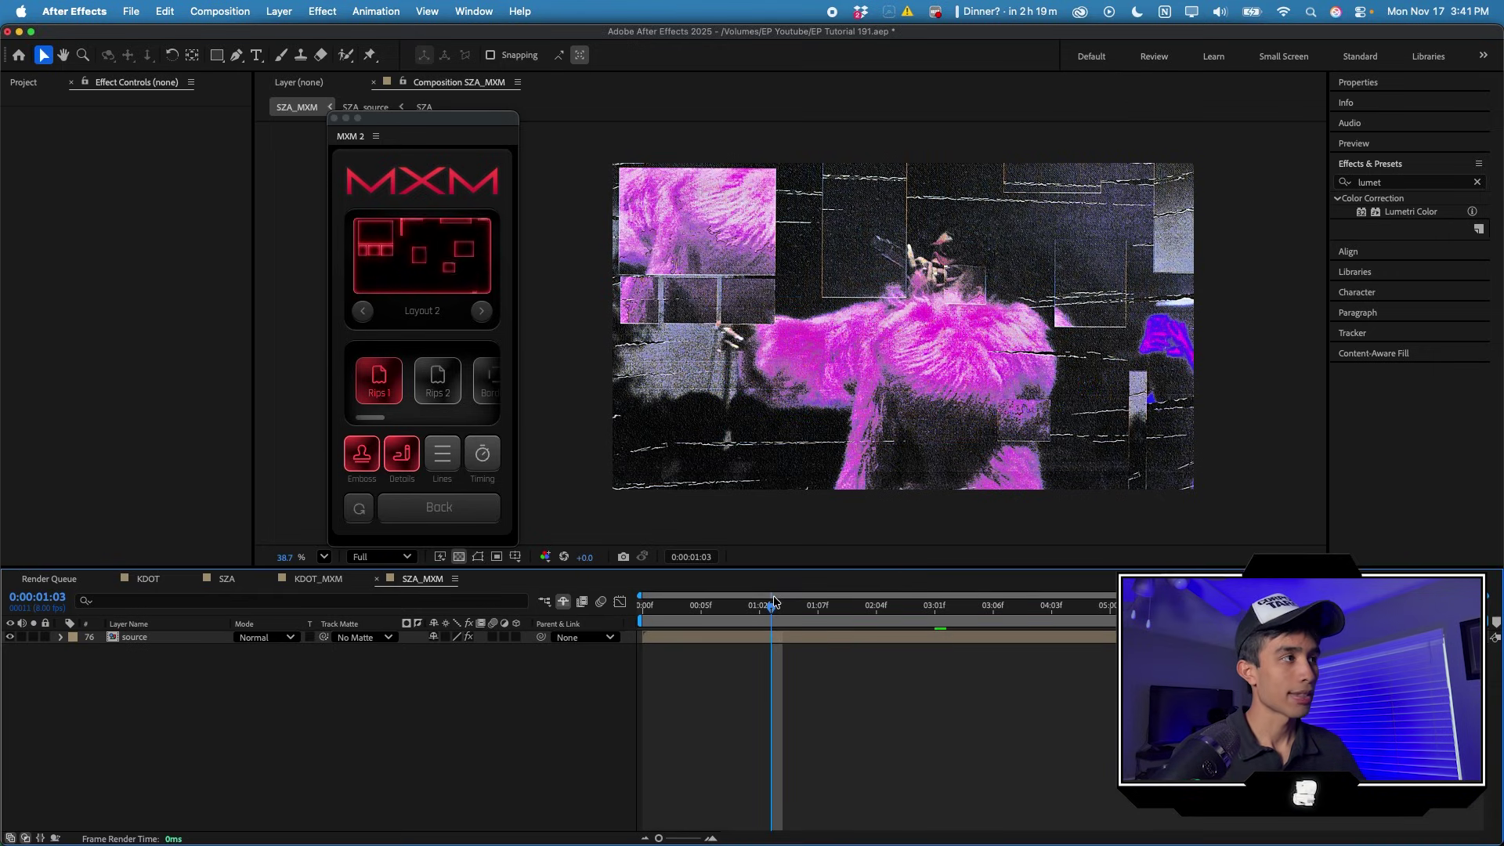
{"action": "key", "text": "space"}
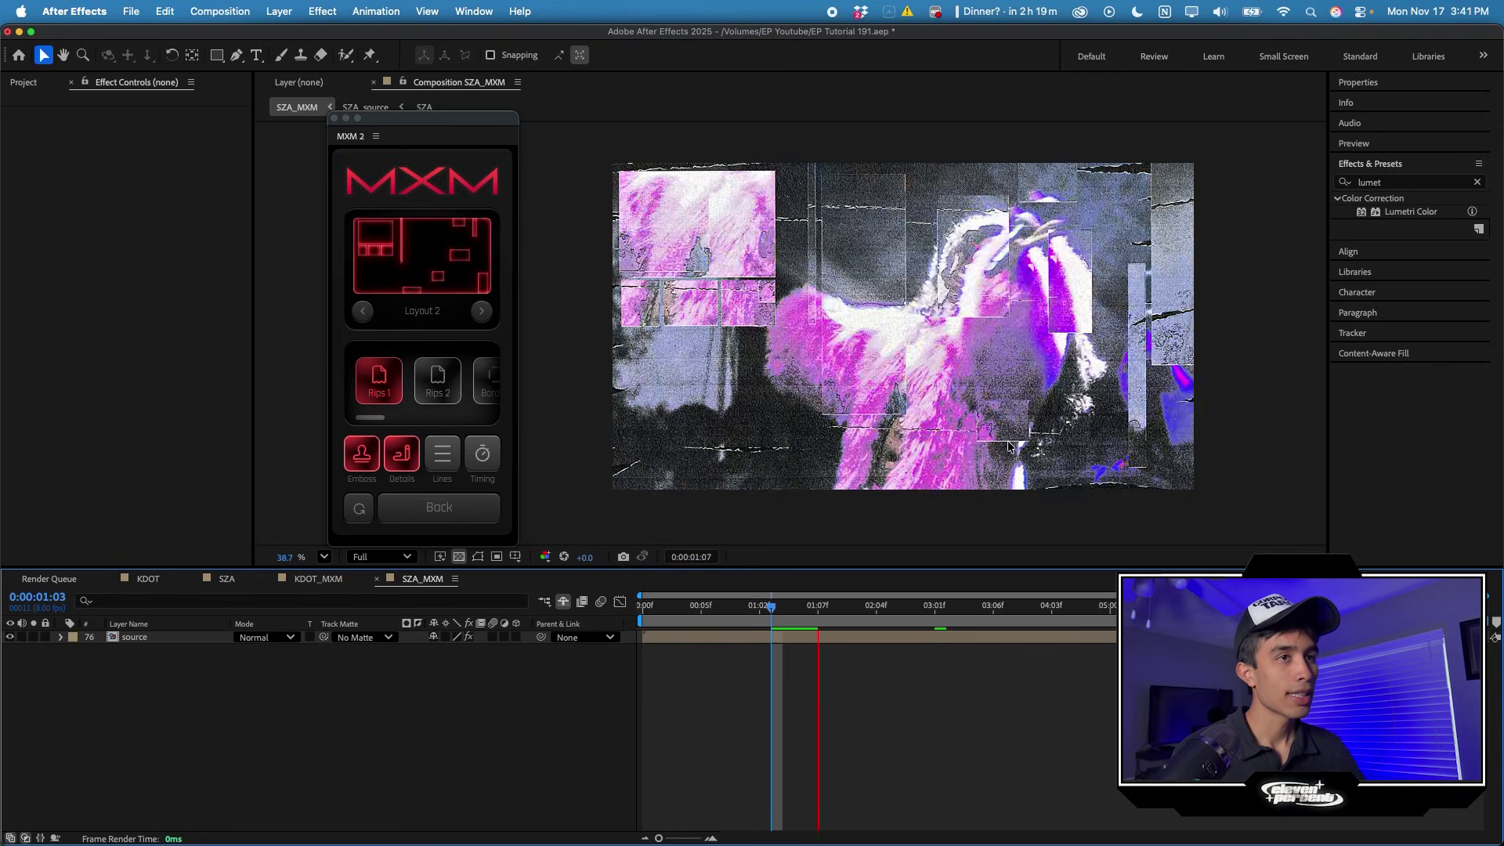
{"action": "left_click", "coordinate": [960, 608]}
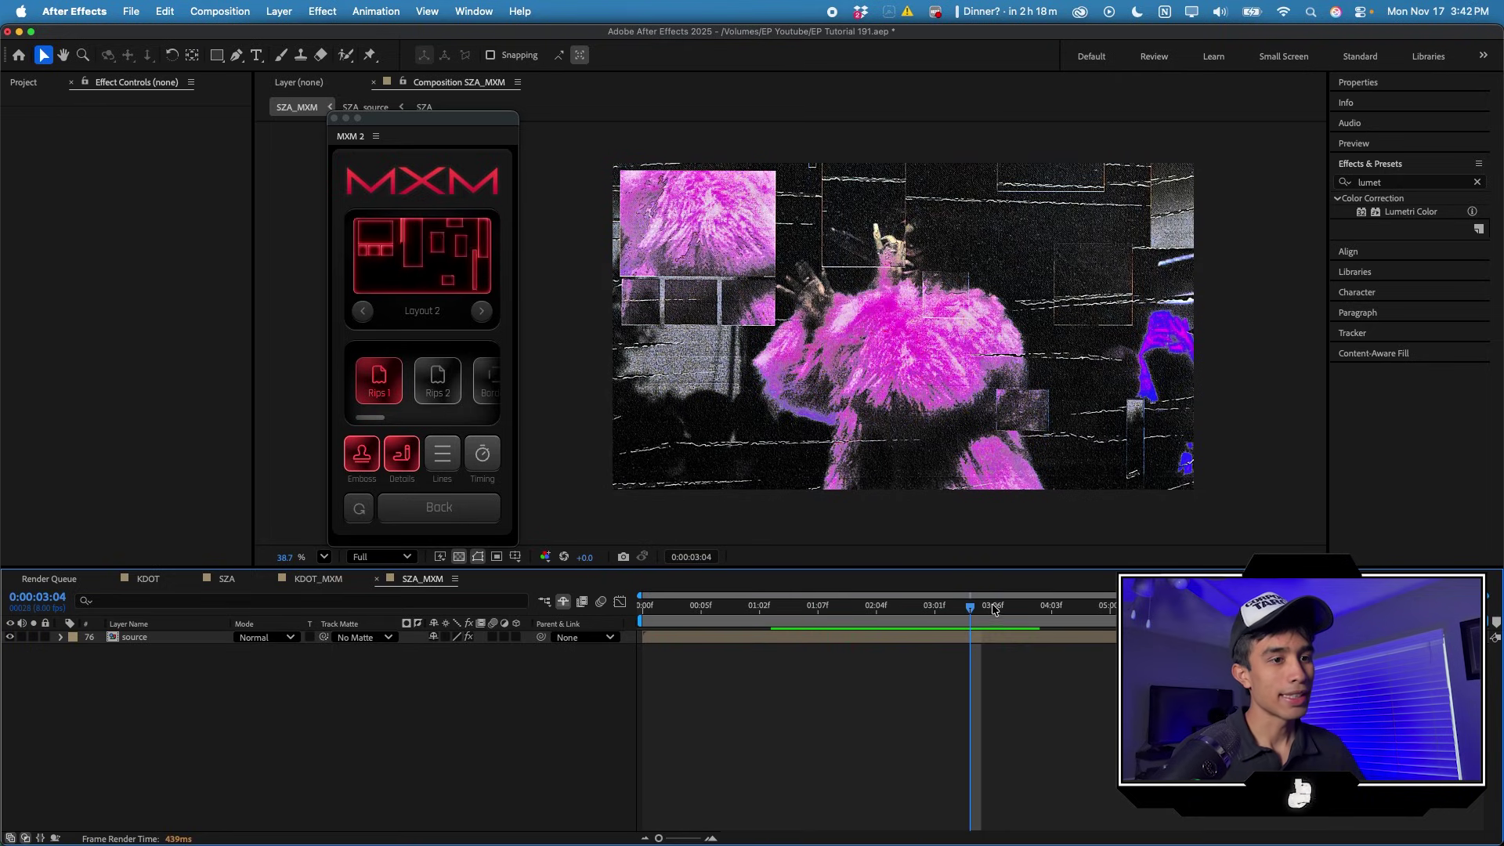
{"action": "left_click_drag", "start_coordinate": [959, 608], "coordinate": [922, 612]}
{"action": "key", "text": "space"}
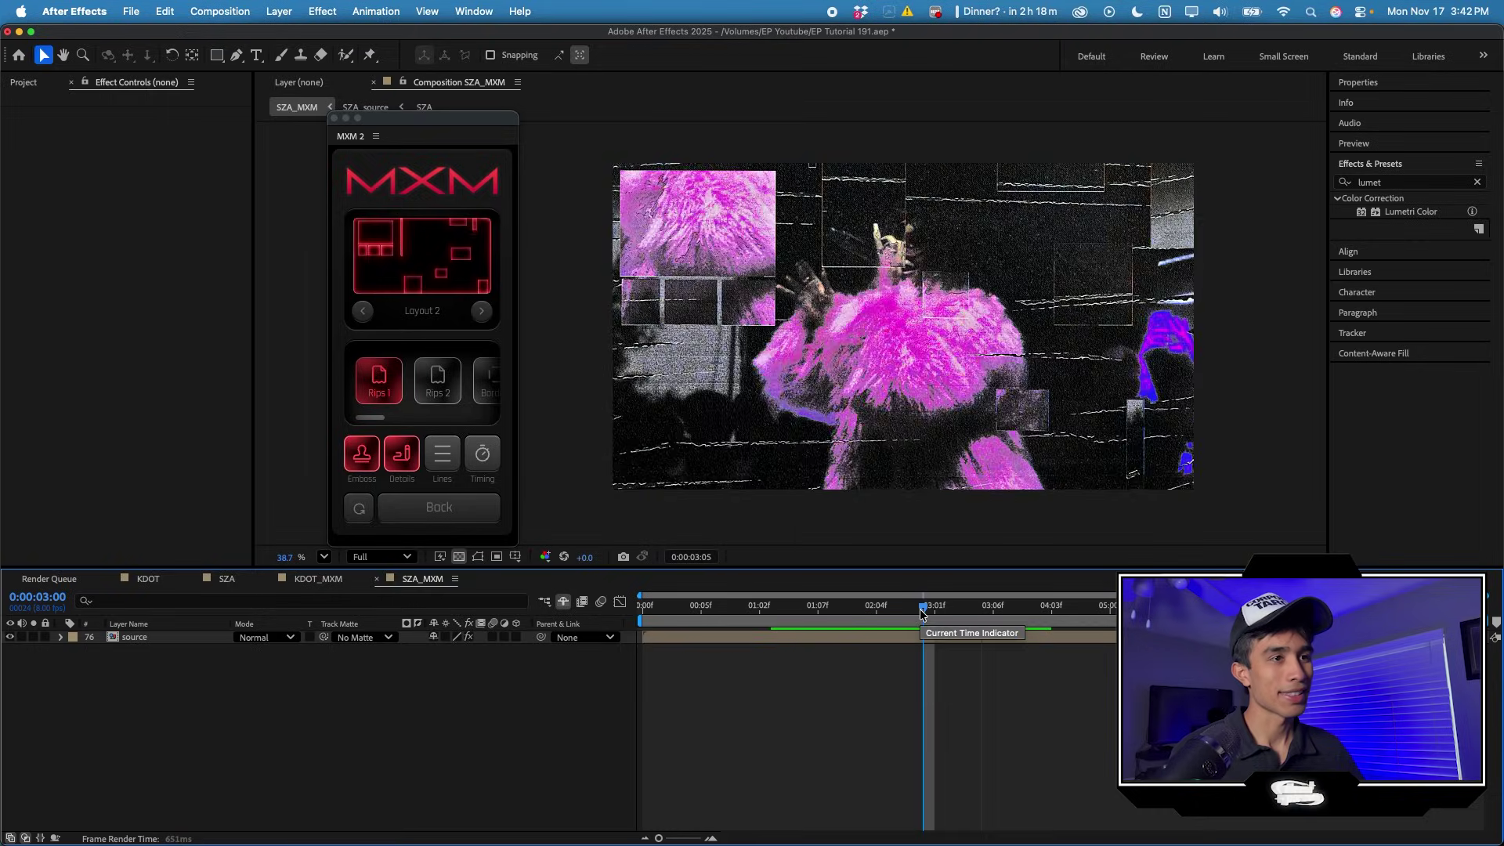
{"action": "key", "text": "space"}
Step: Try cut Layout 3 and Layout 4 around 0:00:02:02, and continue to Layout 7 with the Rips 2 edge style
{"action": "left_click", "coordinate": [481, 311]}
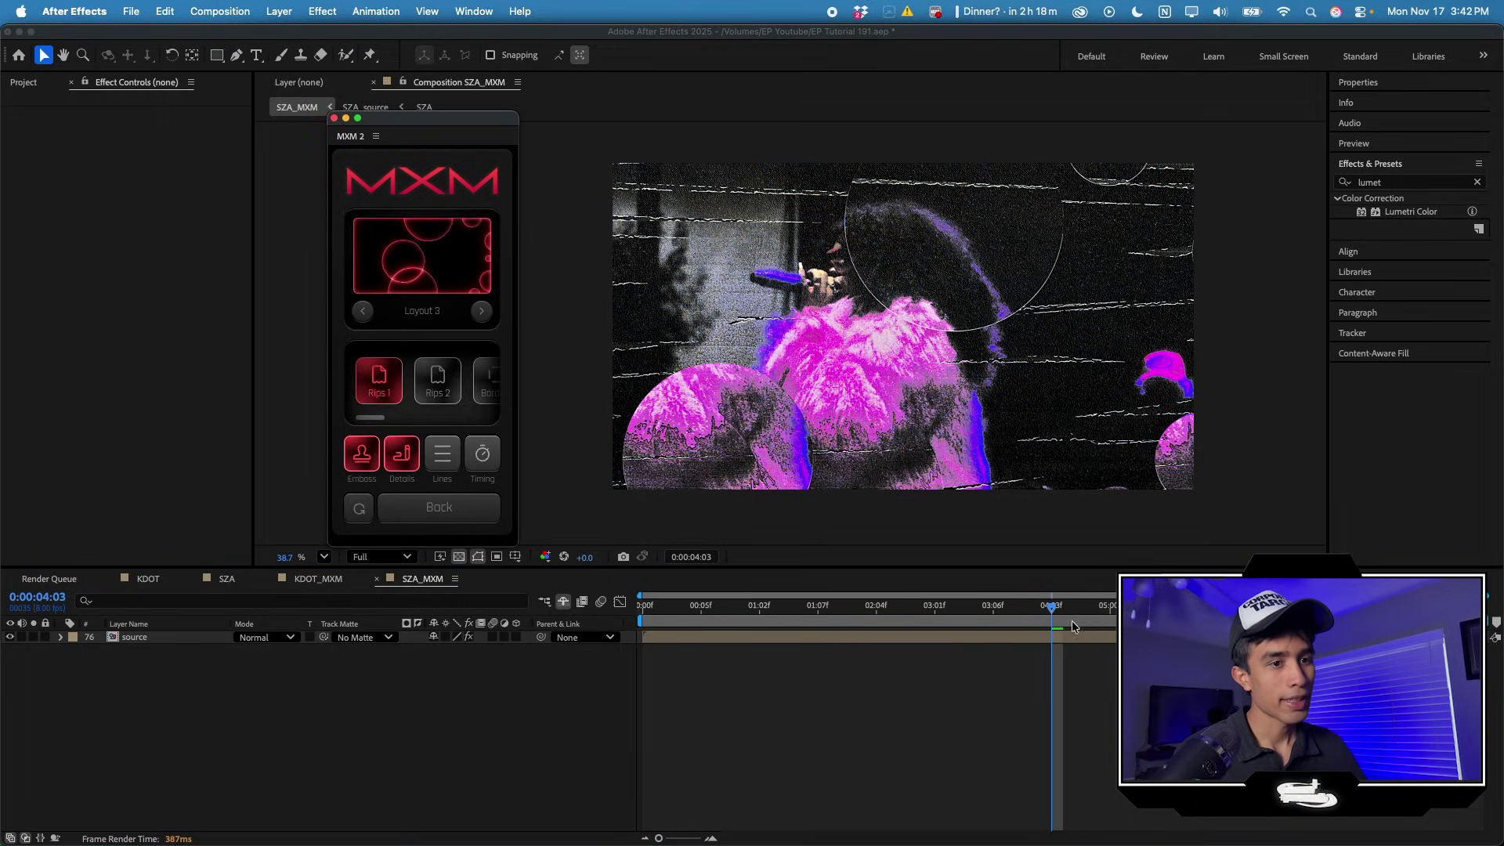
{"action": "left_click", "coordinate": [849, 619]}
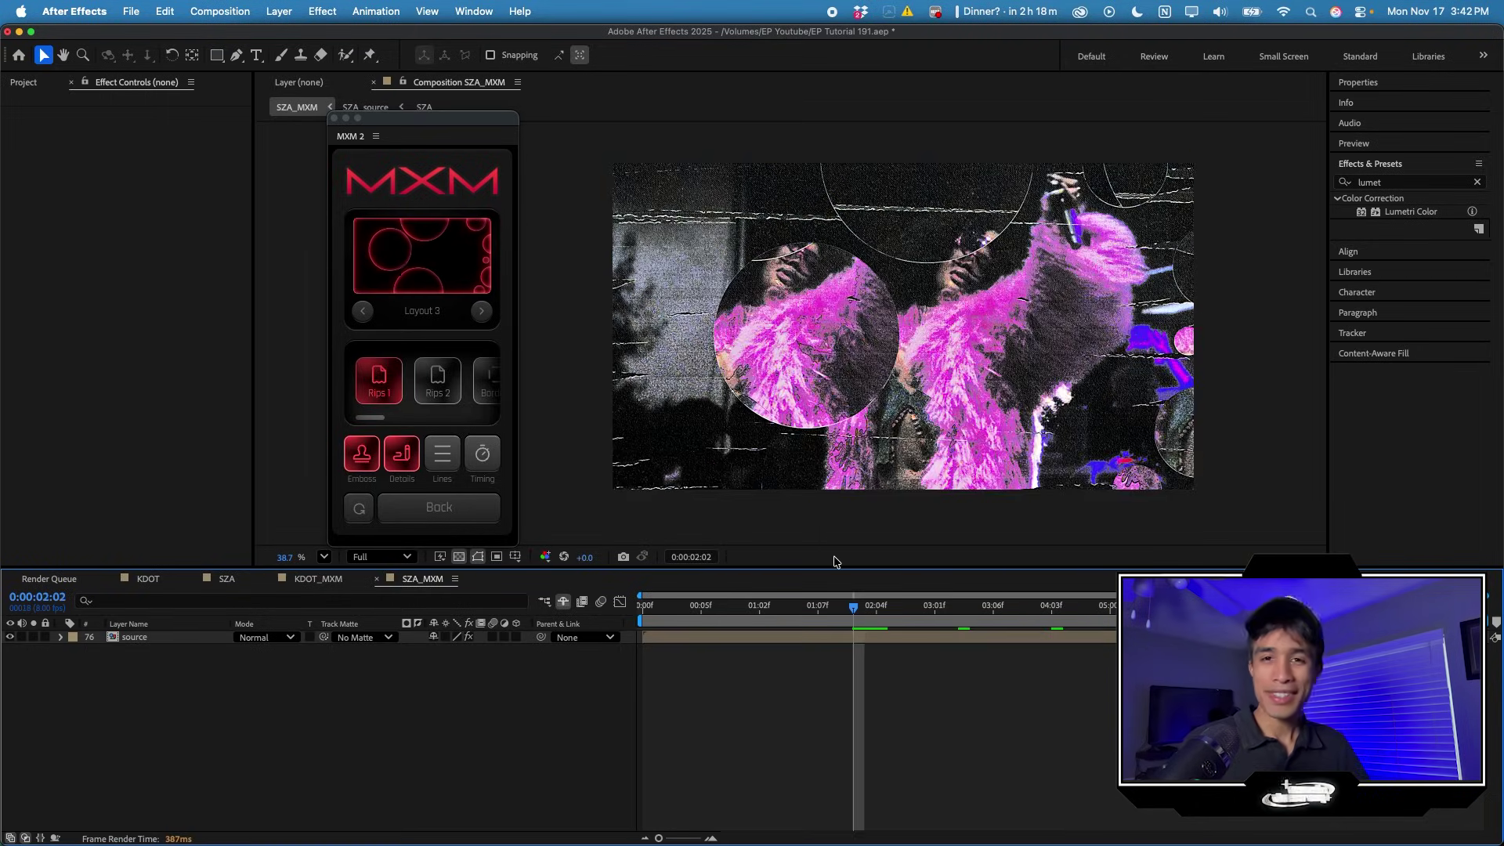
{"action": "left_click", "coordinate": [480, 309]}
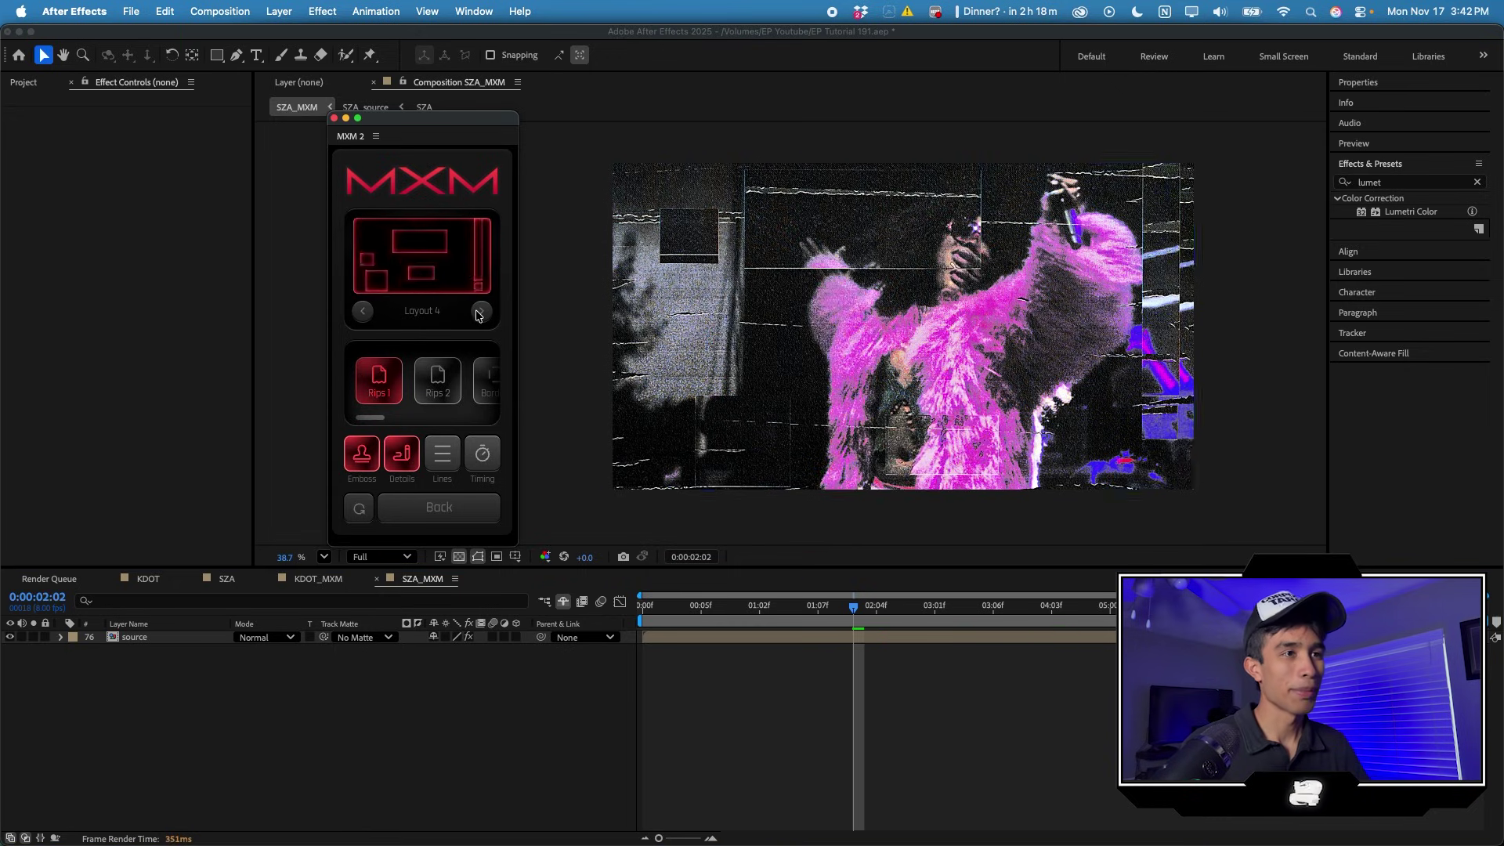
{"action": "left_click", "coordinate": [482, 311]}
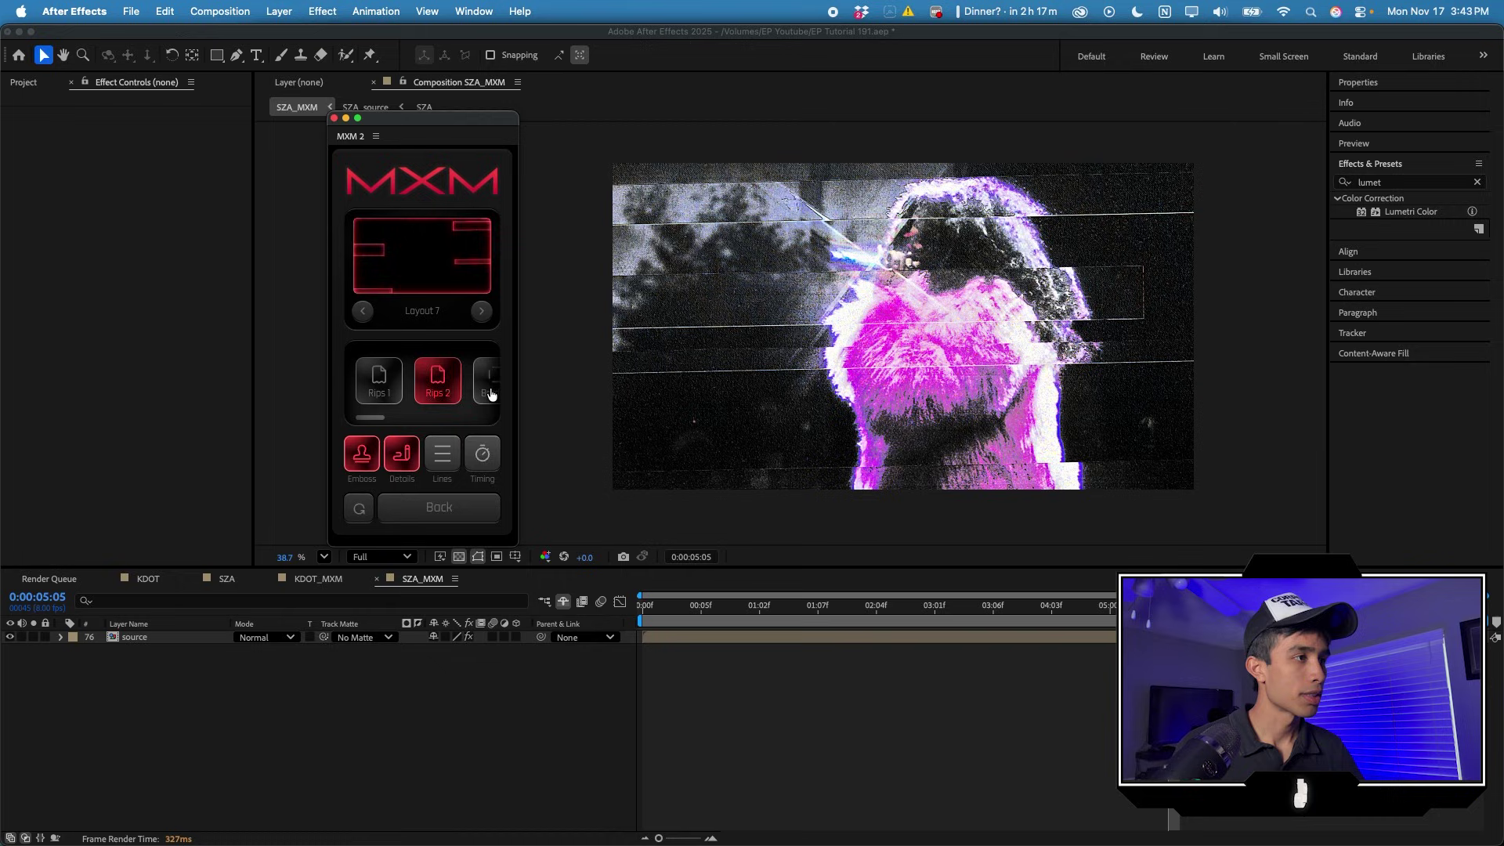
Step: Try another edge style for the Layout 7 cuts, choose Chess instead, and check it at 0:00:03:04
{"action": "left_click", "coordinate": [491, 394]}
{"action": "left_click_drag", "start_coordinate": [371, 420], "coordinate": [416, 420]}
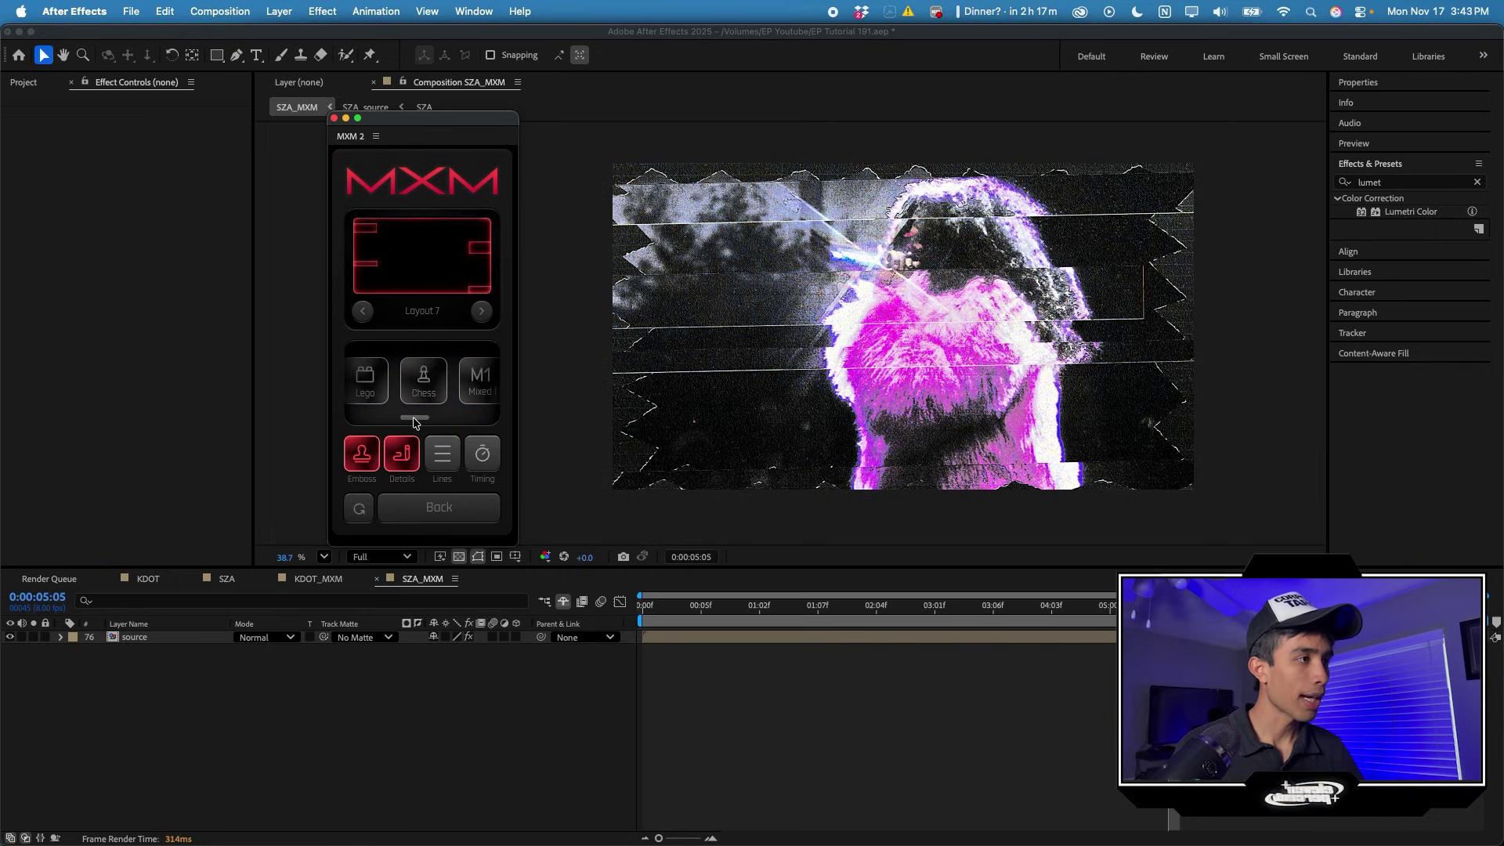
{"action": "left_click", "coordinate": [443, 391]}
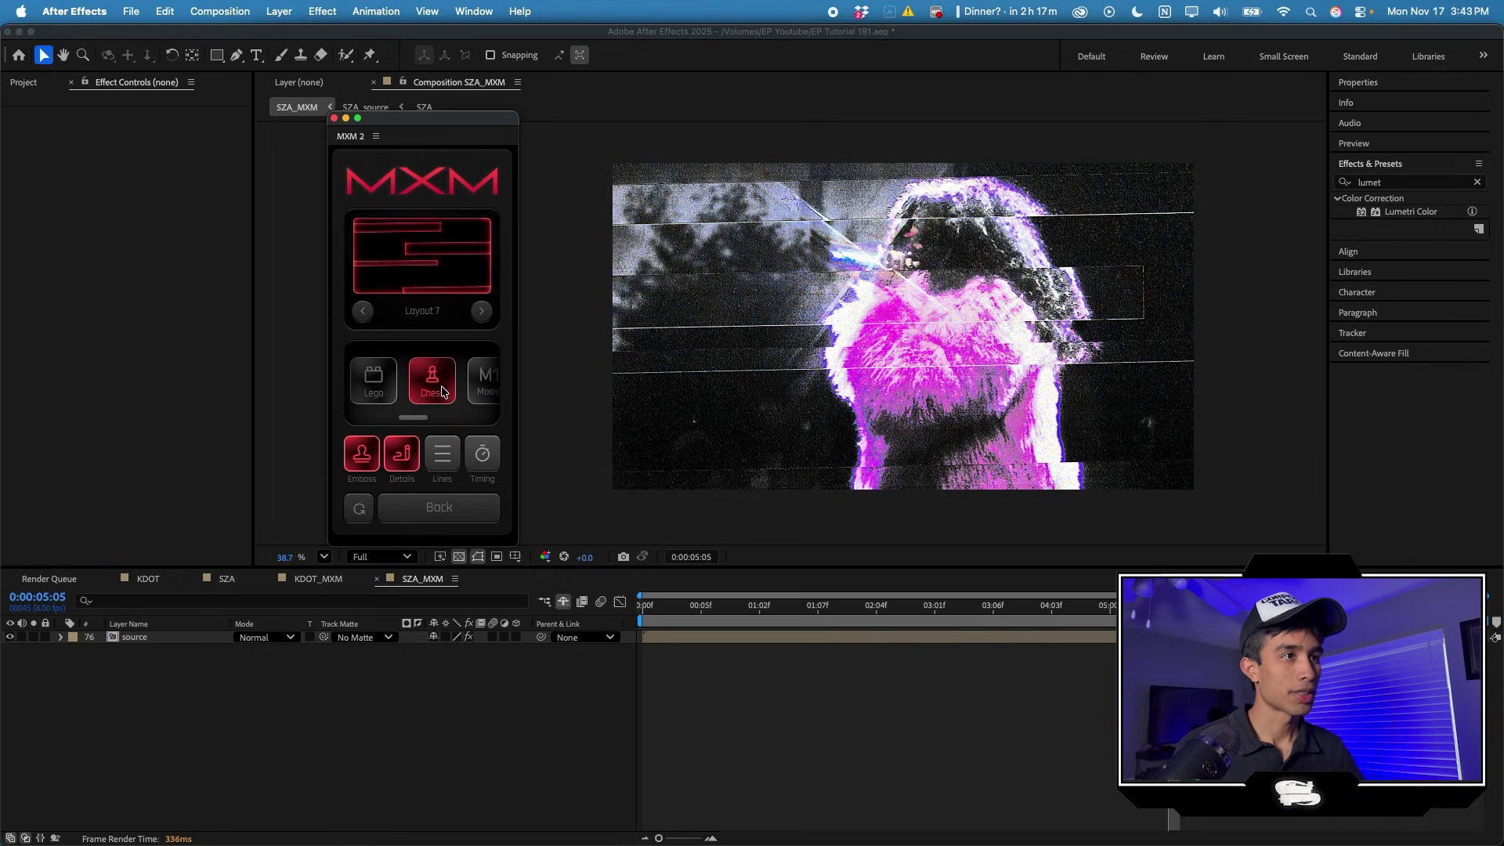
{"action": "left_click", "coordinate": [968, 606]}
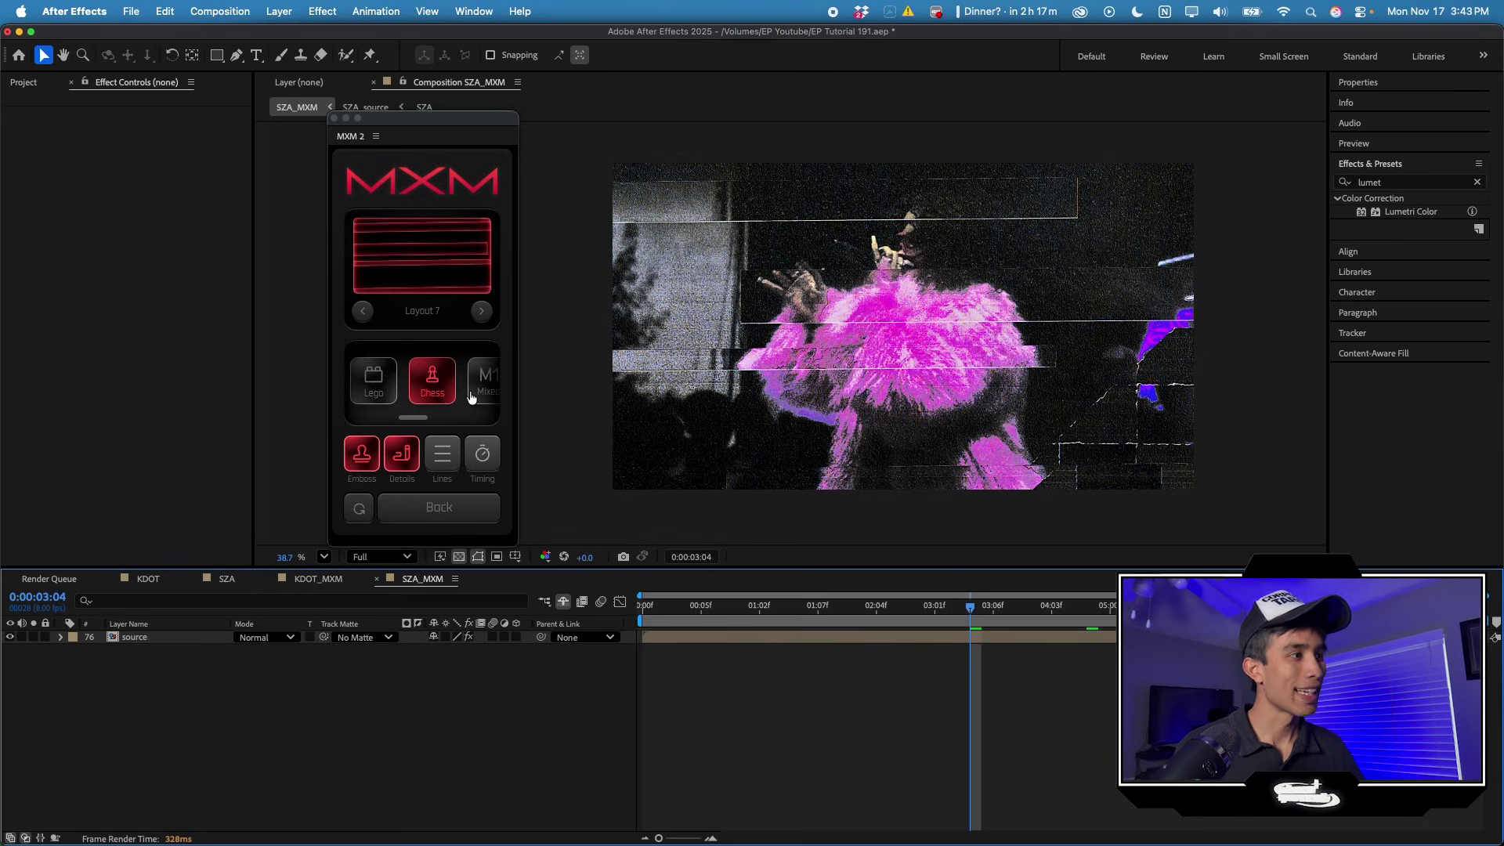
Step: Try the Lego edge style on the Layout 7 cuts, switch back to Chess, and preview from 0:00:02:01
{"action": "left_click", "coordinate": [392, 378]}
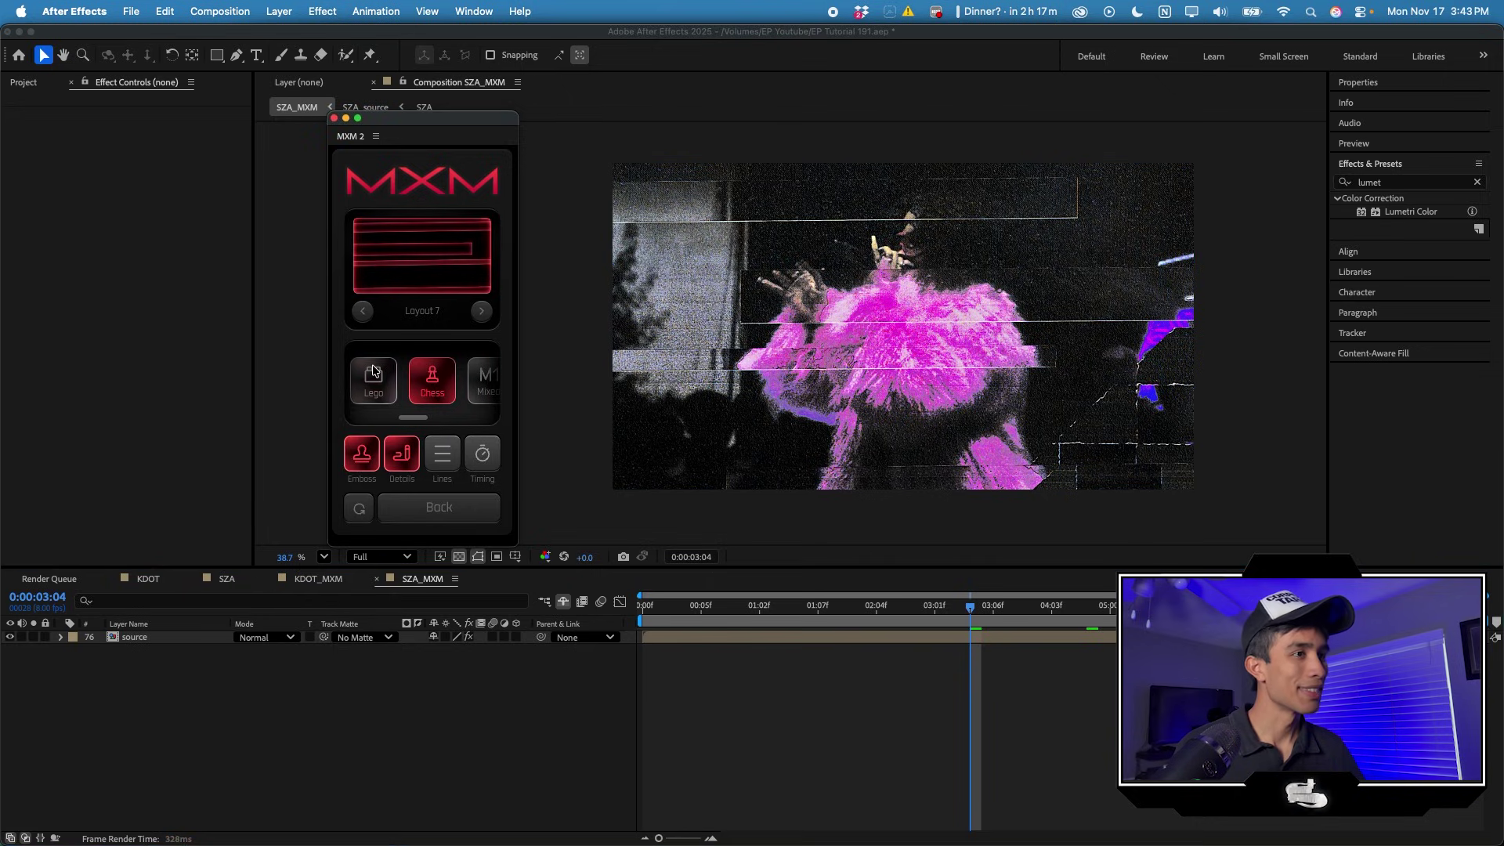
{"action": "left_click", "coordinate": [433, 384]}
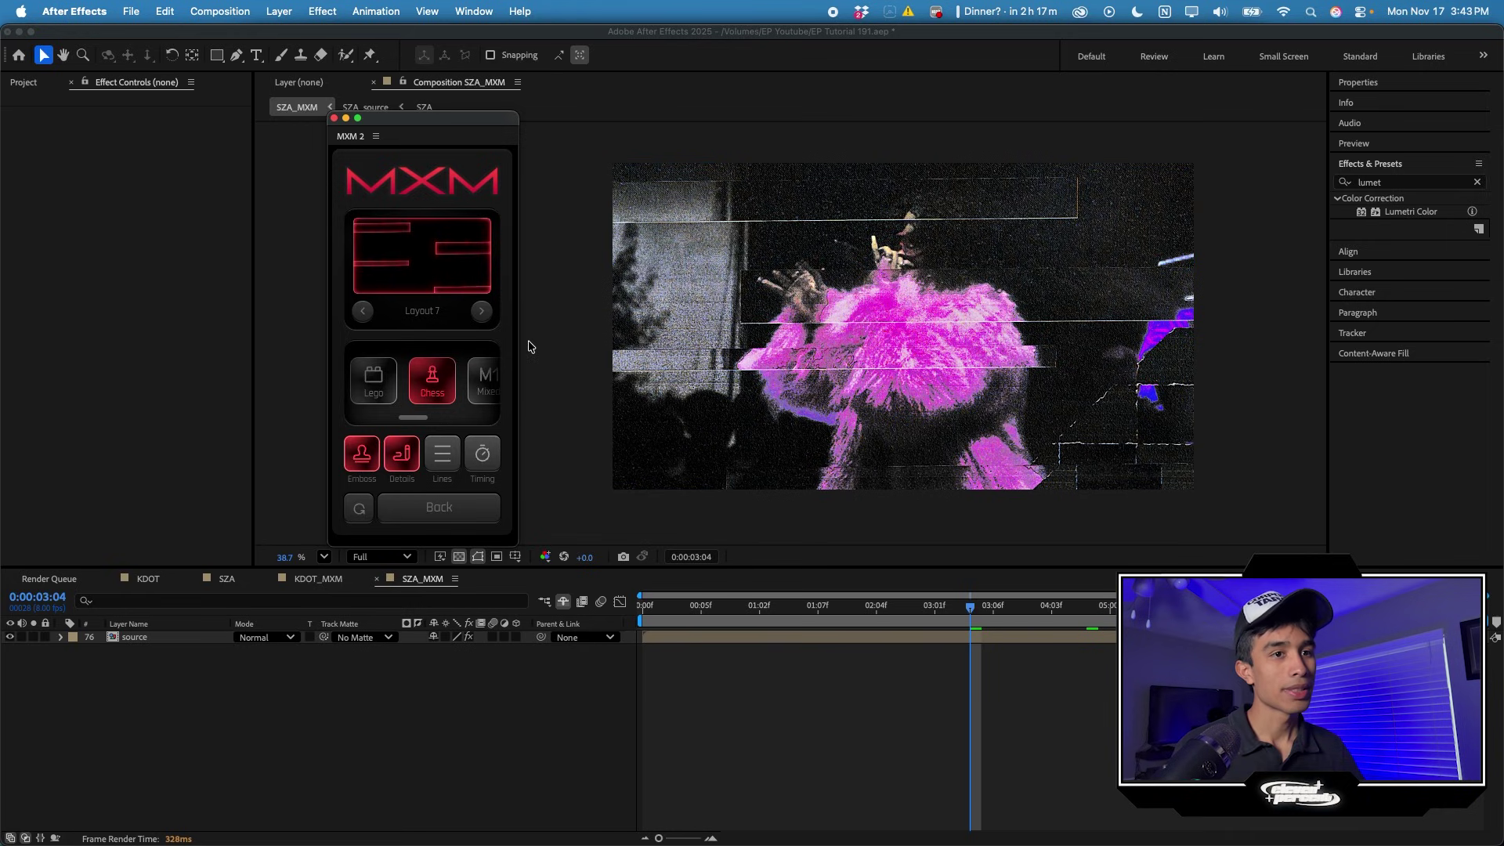
{"action": "left_click_drag", "start_coordinate": [969, 619], "coordinate": [834, 621]}
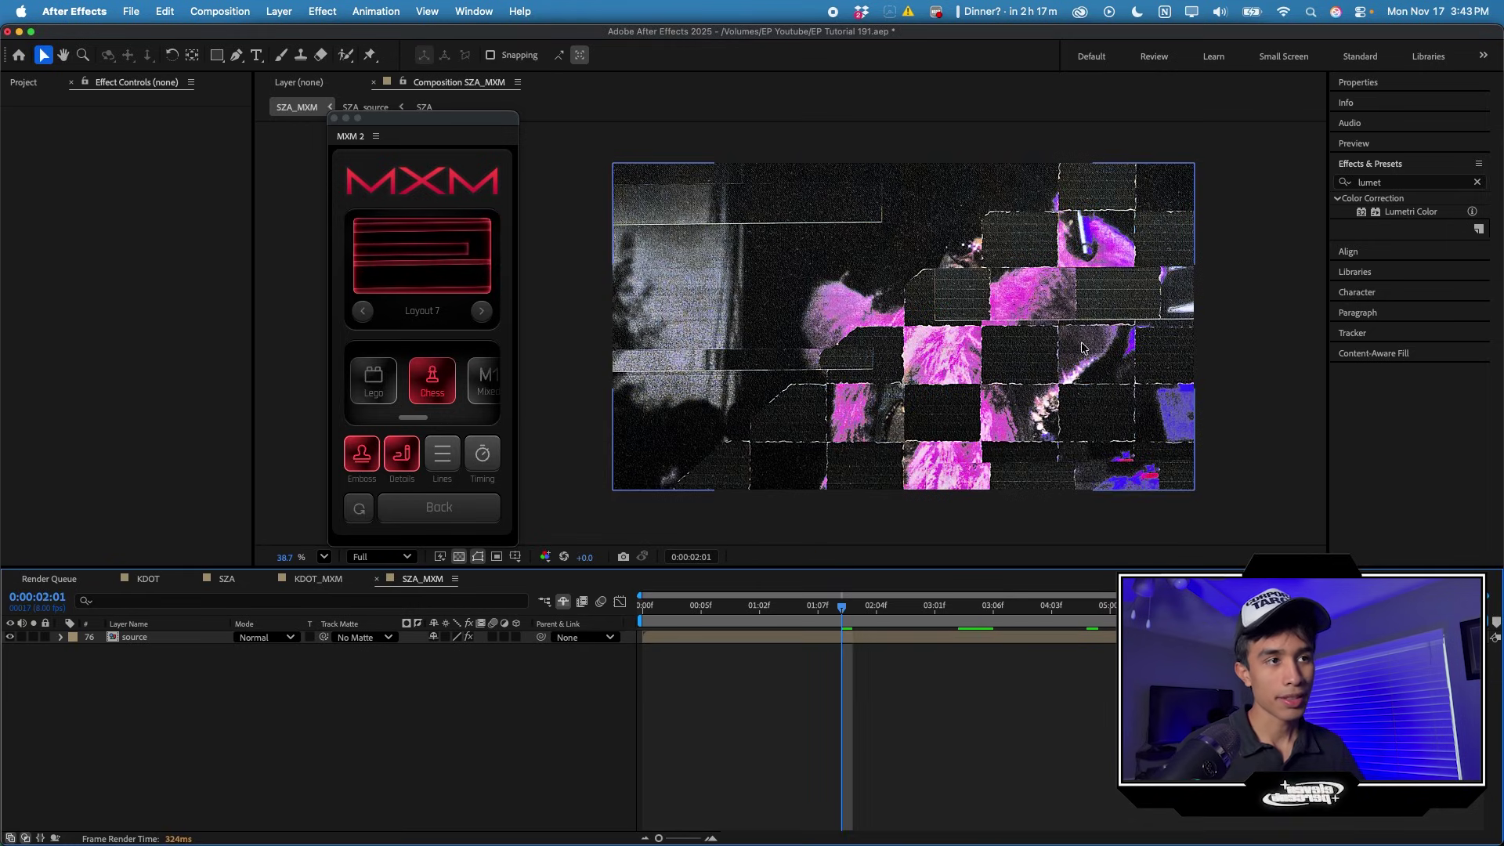
{"action": "key", "text": "space"}
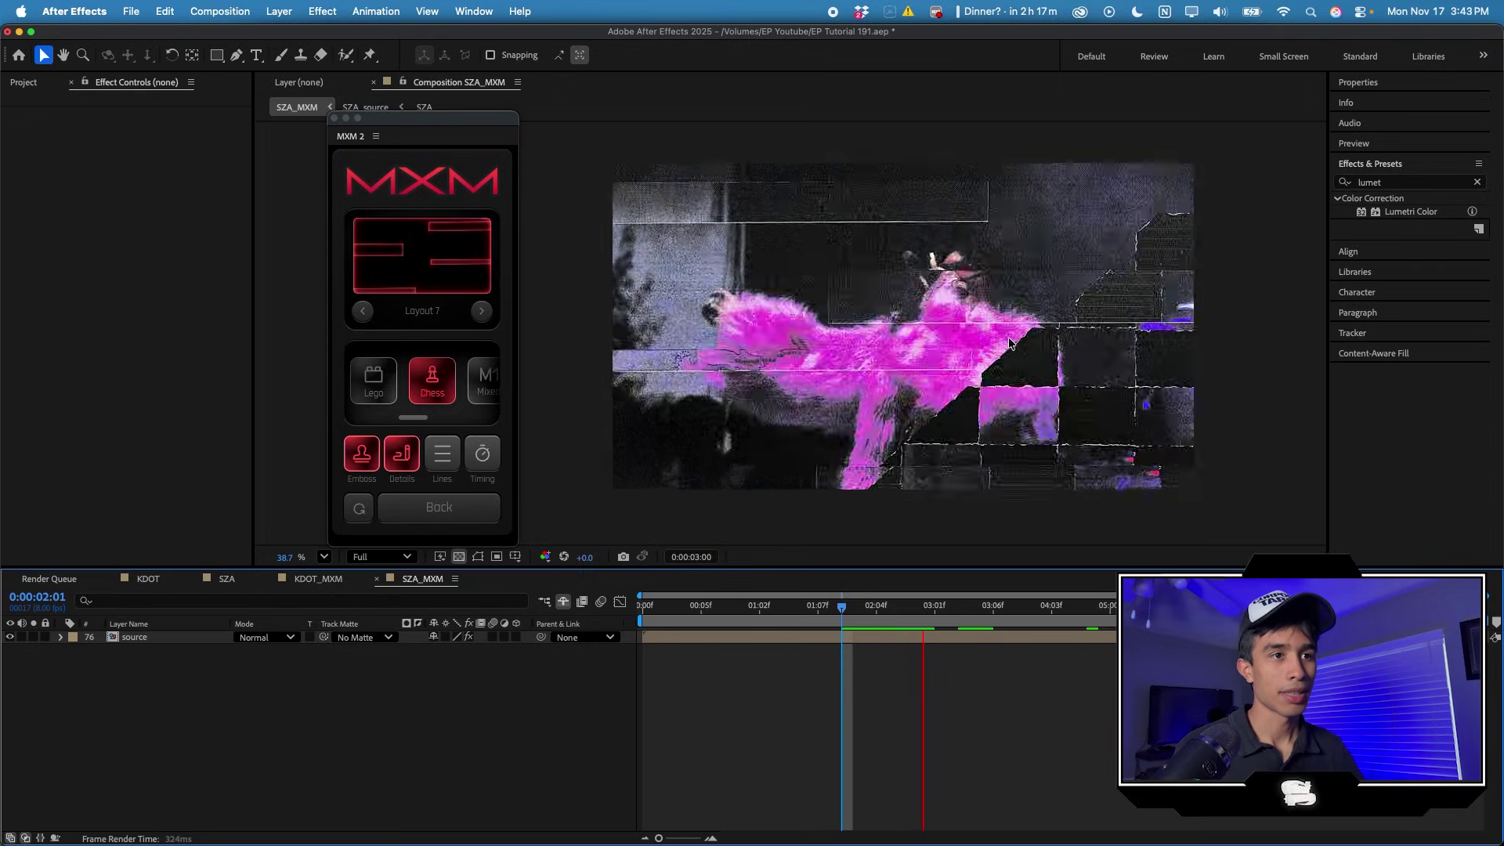
{"action": "key", "text": "space"}
Step: Try the first Mixed edge style on the cuts, check it at 0:00:03:05, and switch to the Circles style
{"action": "left_click", "coordinate": [482, 394]}
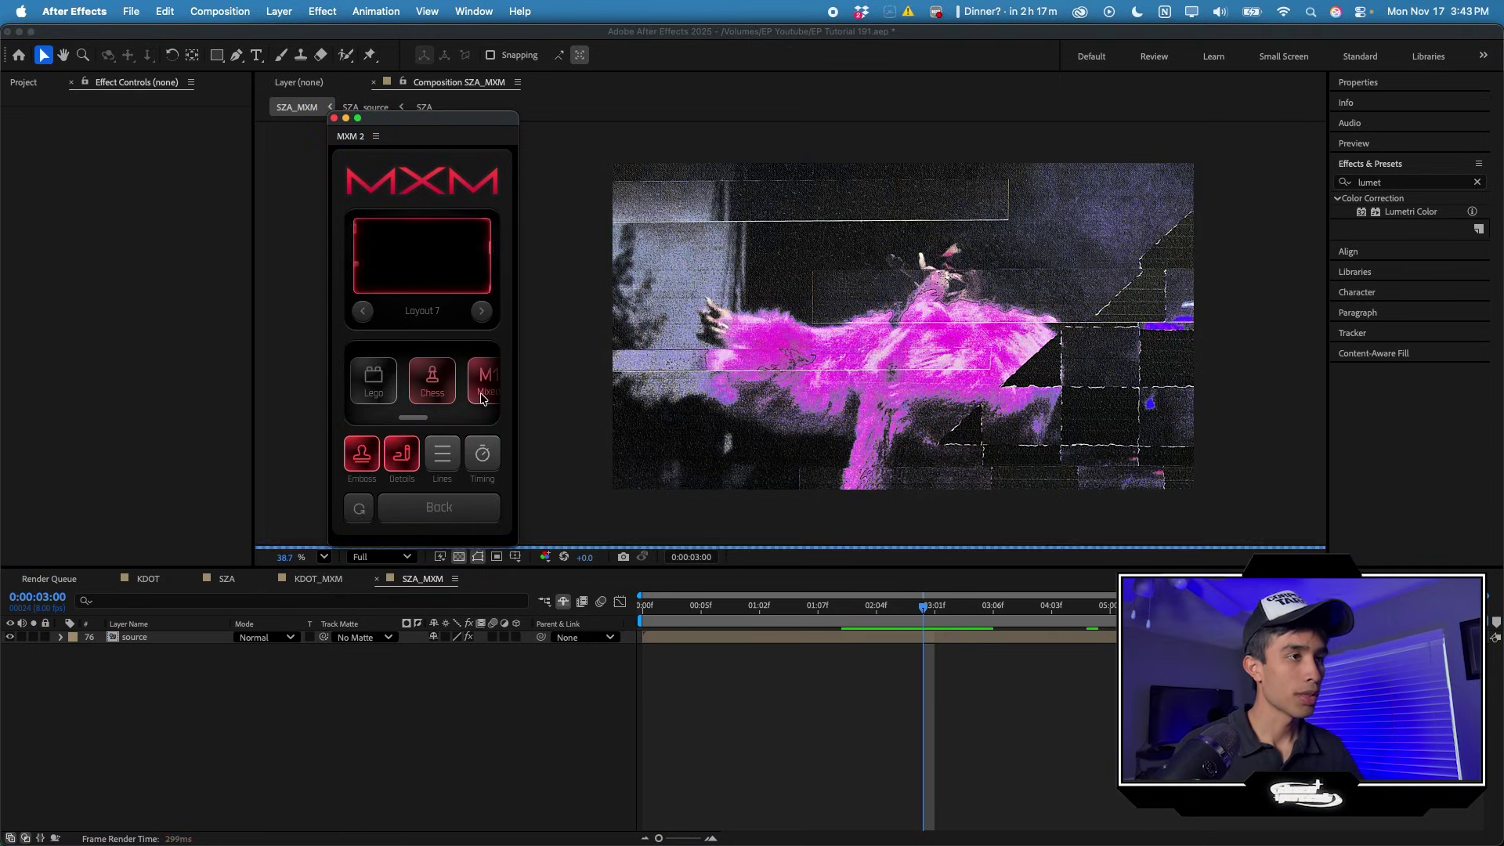
{"action": "scroll", "coordinate": [422, 399], "scroll_direction": "left", "scroll_amount": 2}
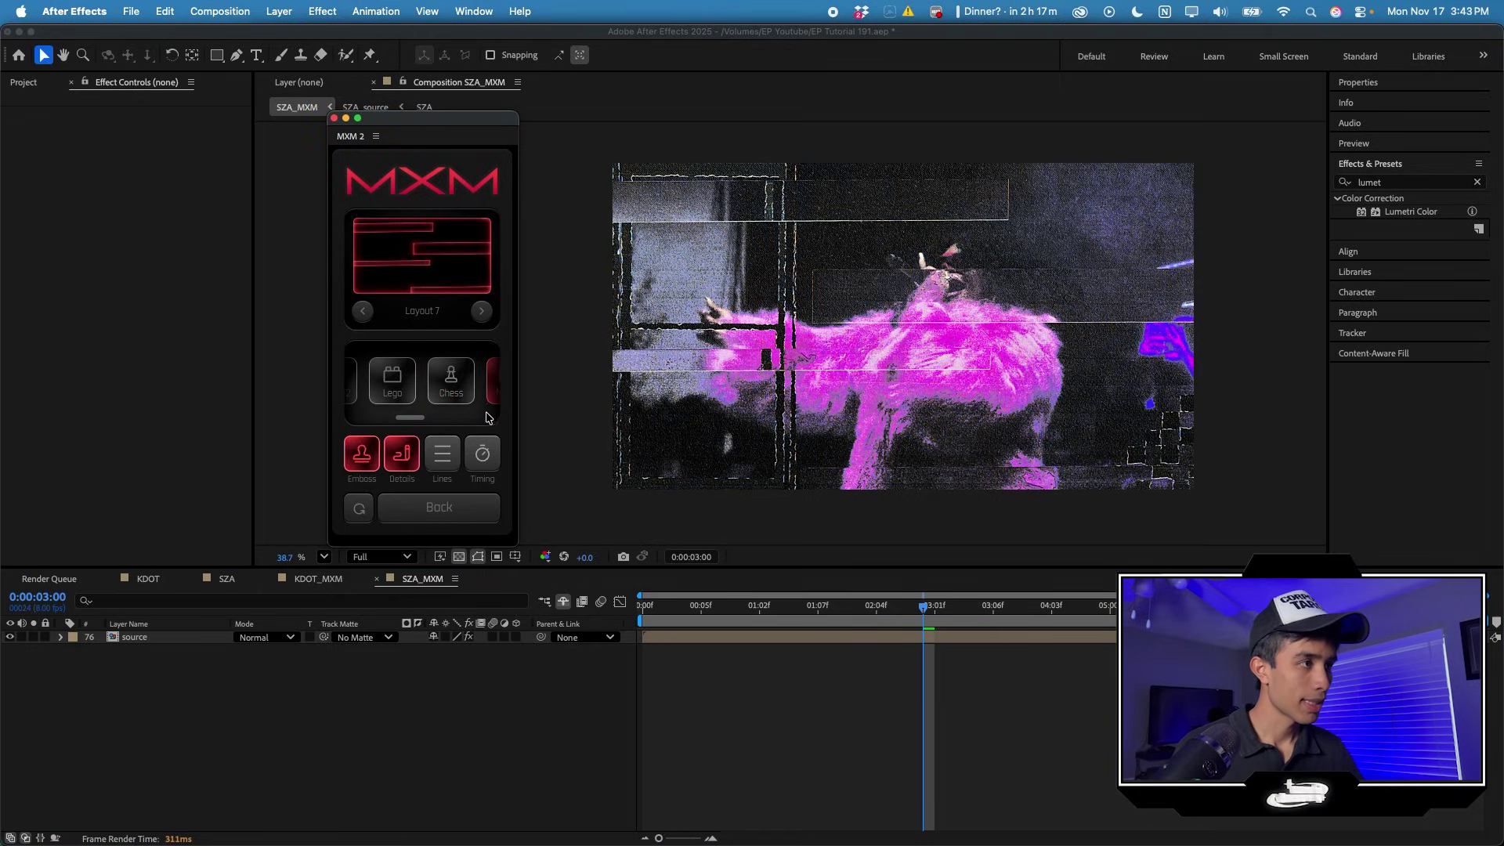
{"action": "left_click_drag", "start_coordinate": [940, 621], "coordinate": [982, 619]}
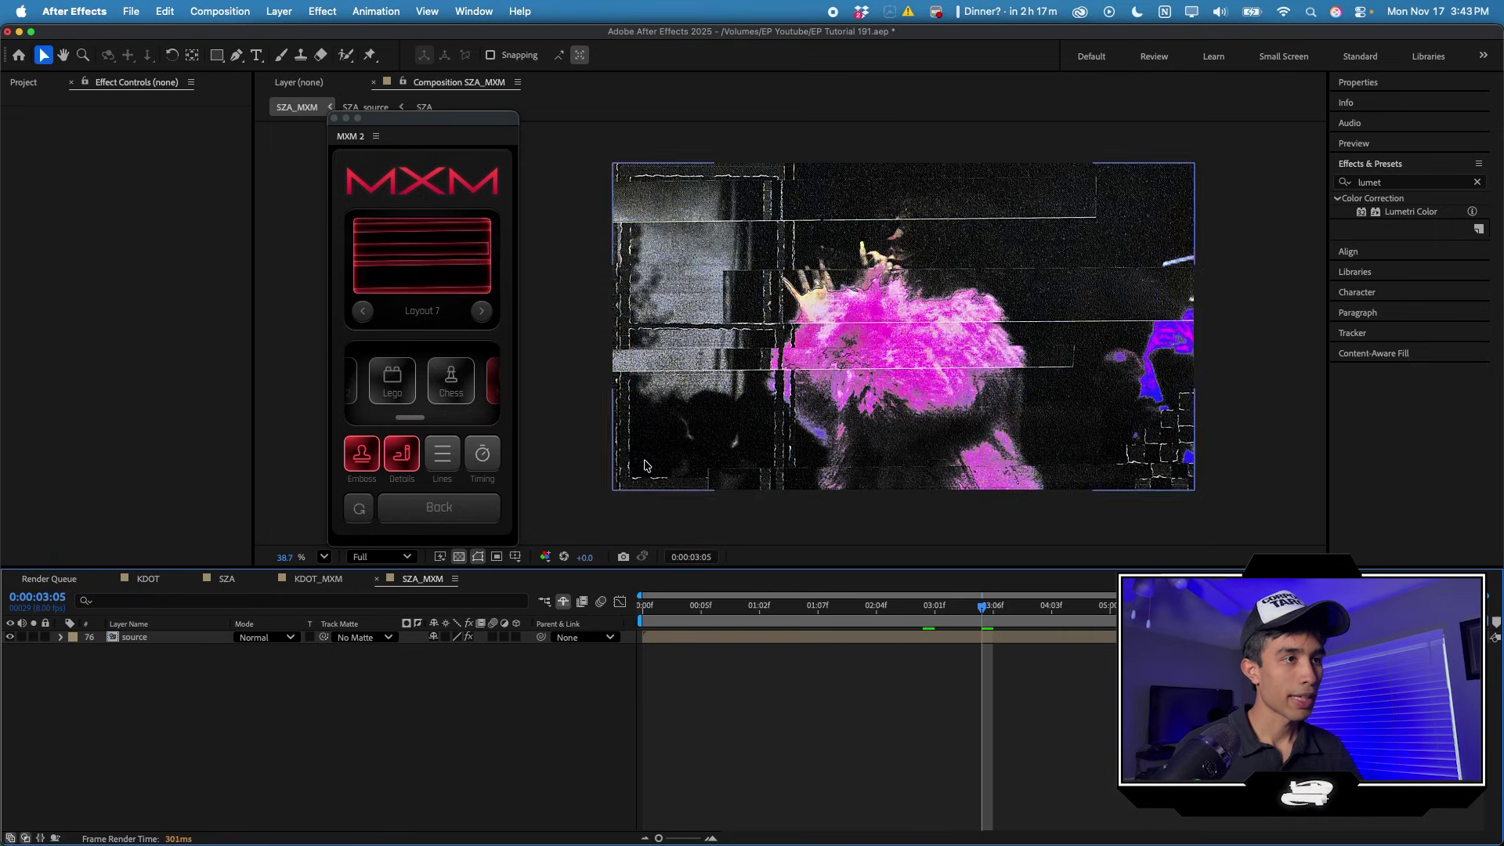
{"action": "scroll", "coordinate": [447, 392], "scroll_direction": "right", "scroll_amount": 2}
{"action": "left_click", "coordinate": [461, 403]}
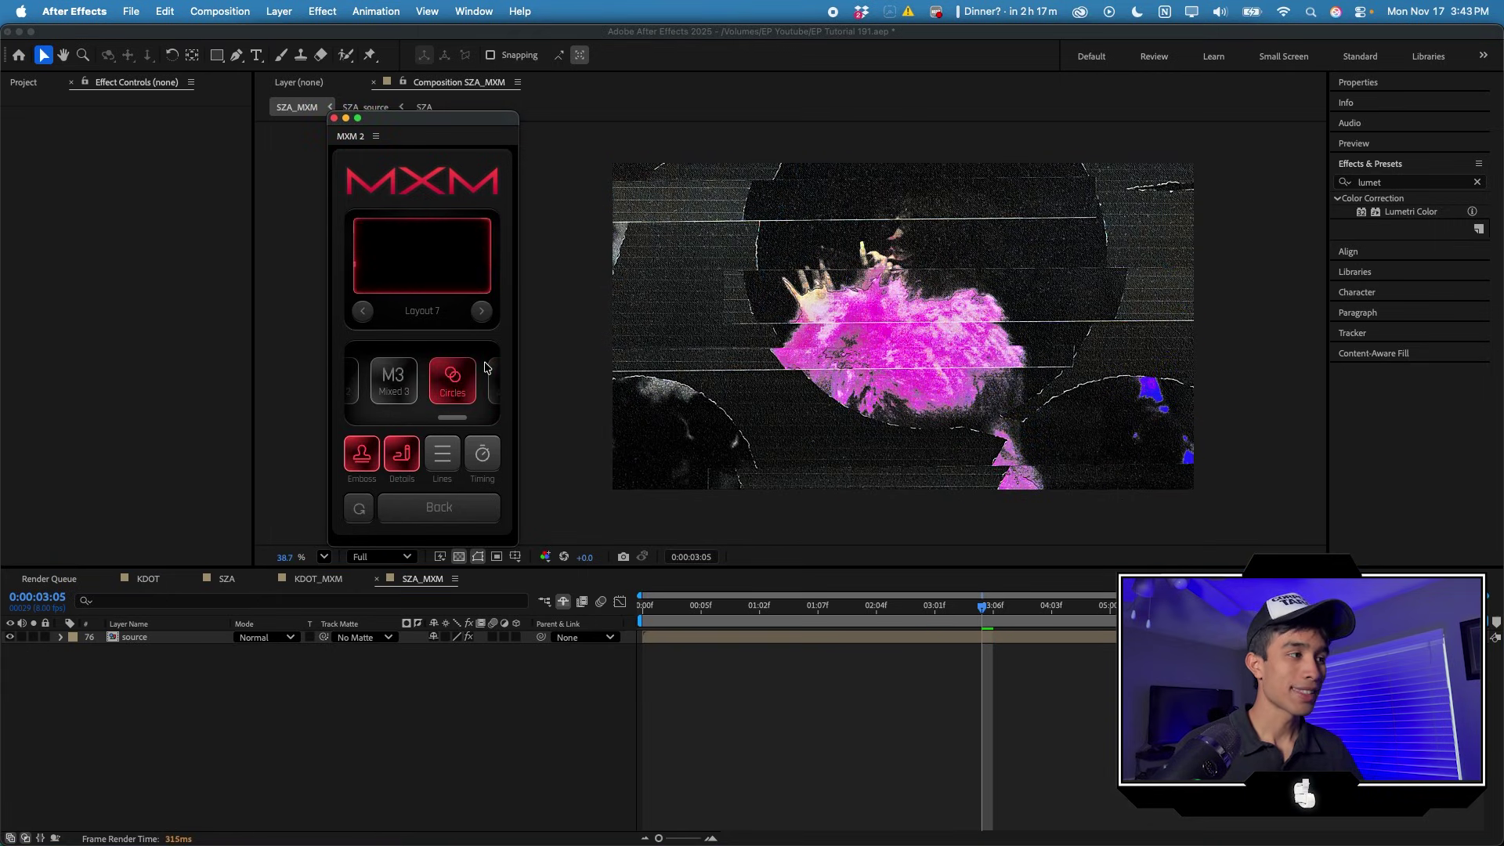
Step: Choose the Dash edge style, check it at 0:00:03:01, and glance at the KDOT_MXM composition before returning to SZA_MXM
{"action": "left_click_drag", "start_coordinate": [449, 416], "coordinate": [478, 421]}
{"action": "left_click", "coordinate": [454, 384]}
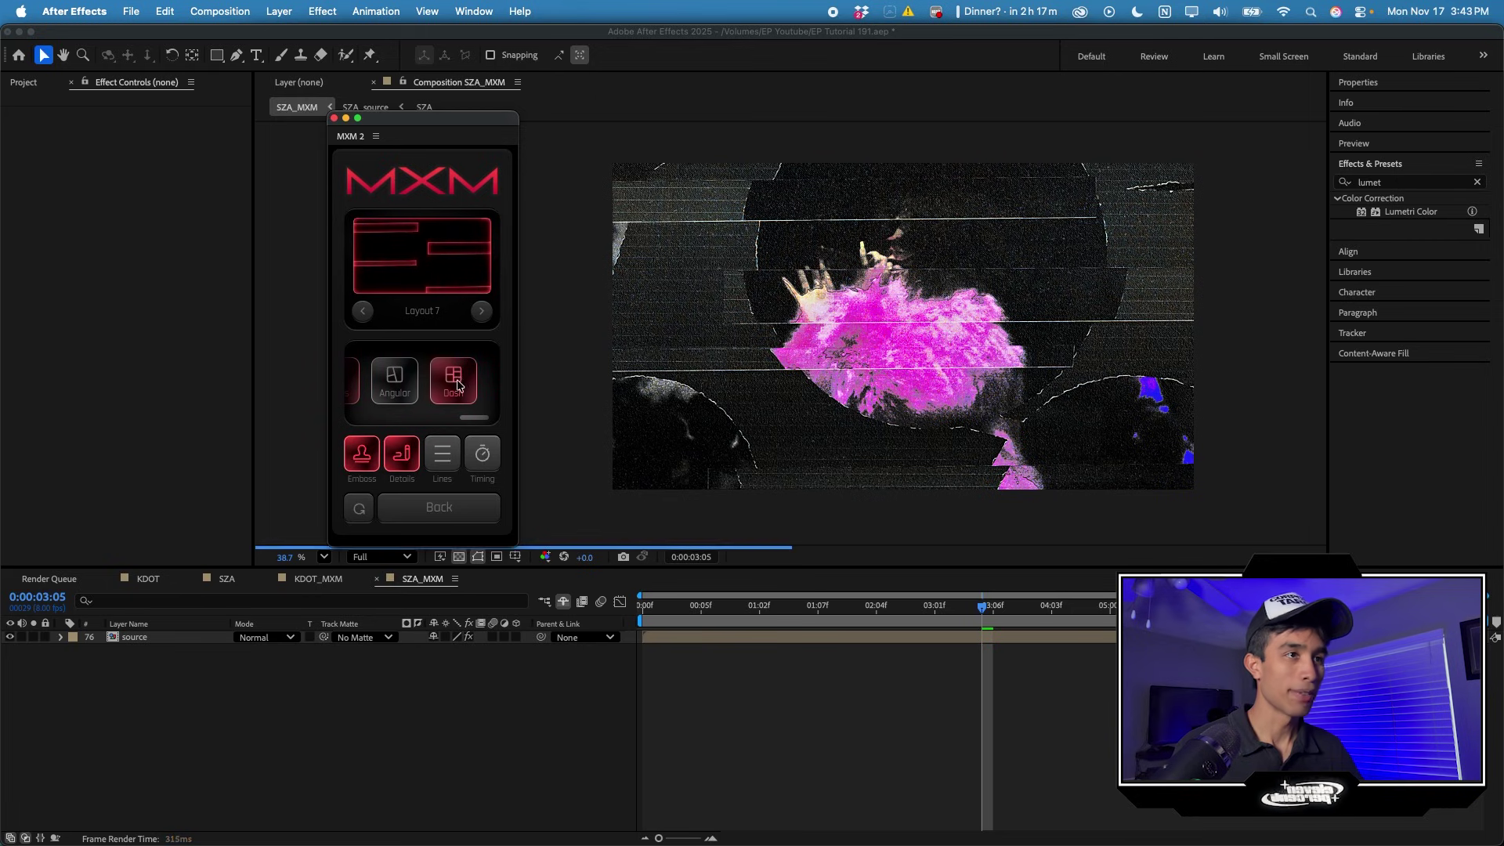
{"action": "left_click_drag", "start_coordinate": [988, 607], "coordinate": [937, 608]}
{"action": "left_click", "coordinate": [311, 577]}
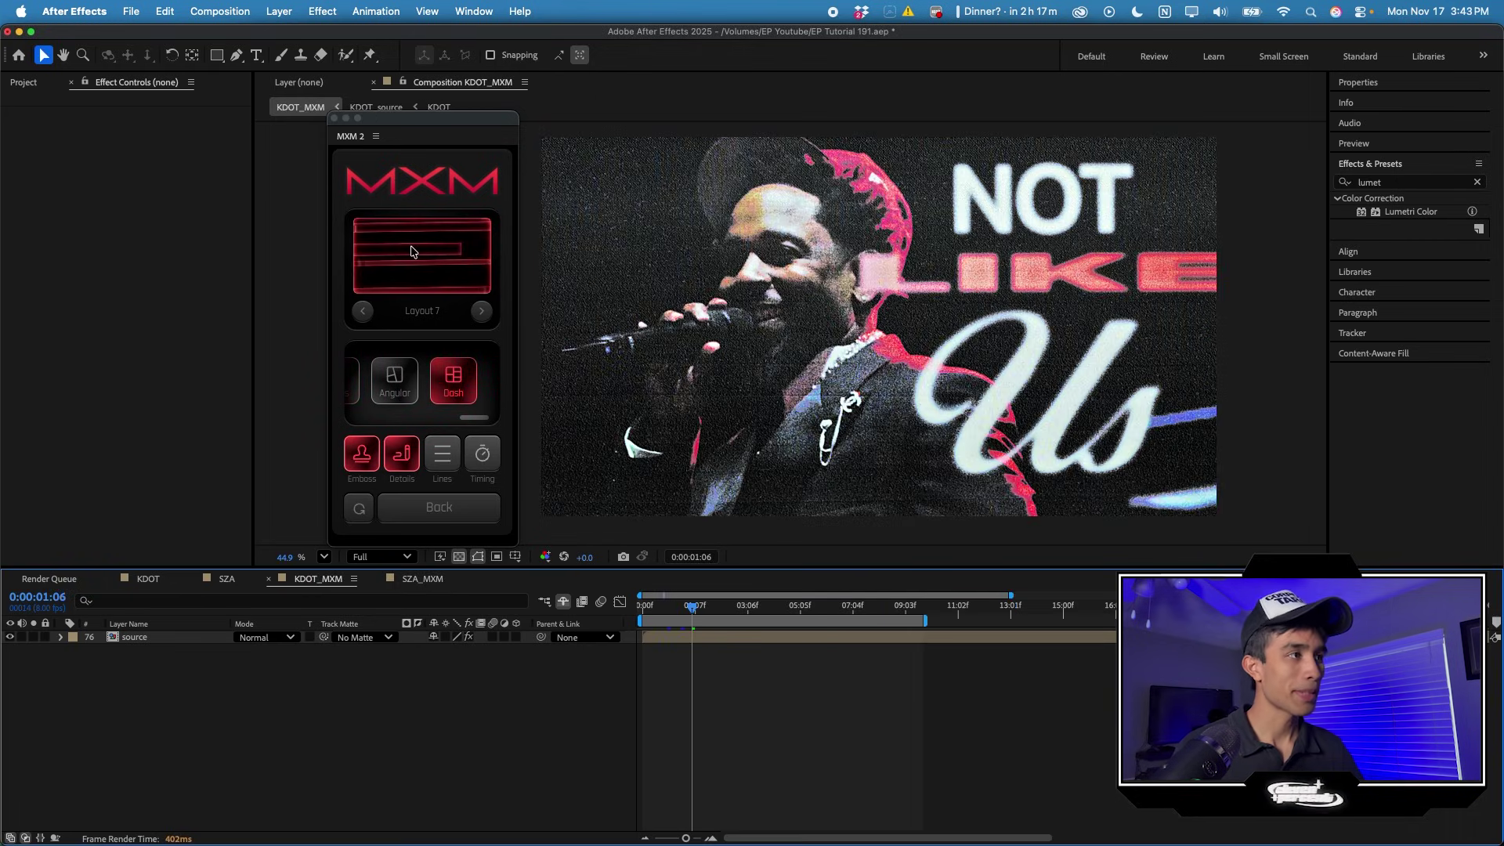
{"action": "left_click", "coordinate": [421, 578]}
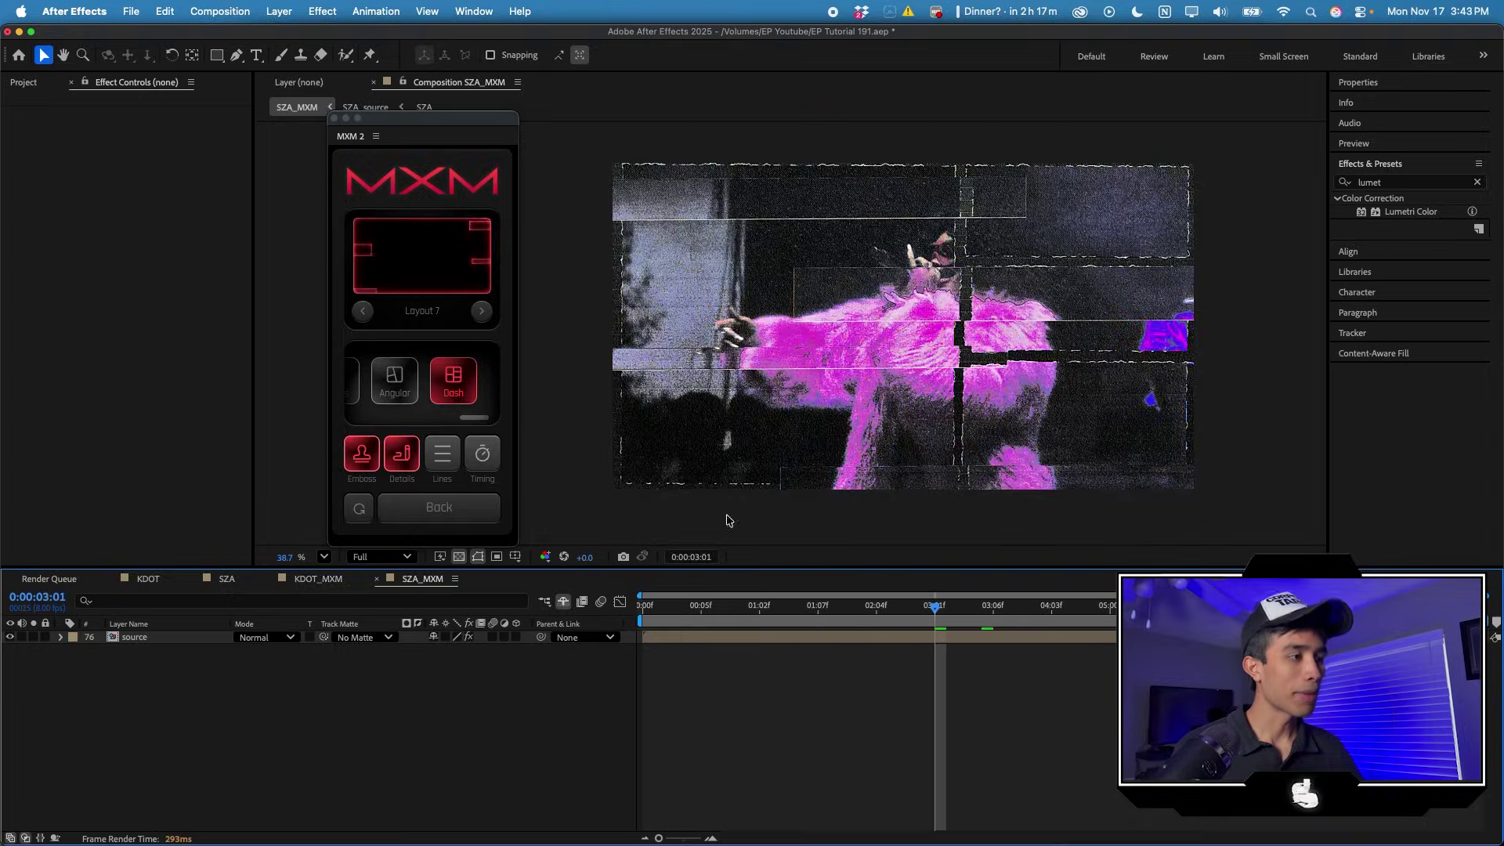
Step: In the SZA composition, add a large SZA title across the lower part of the frame and apply Gaussian Blur (Legacy) to it
{"action": "left_click", "coordinate": [259, 581]}
{"action": "key", "text": "super+t"}
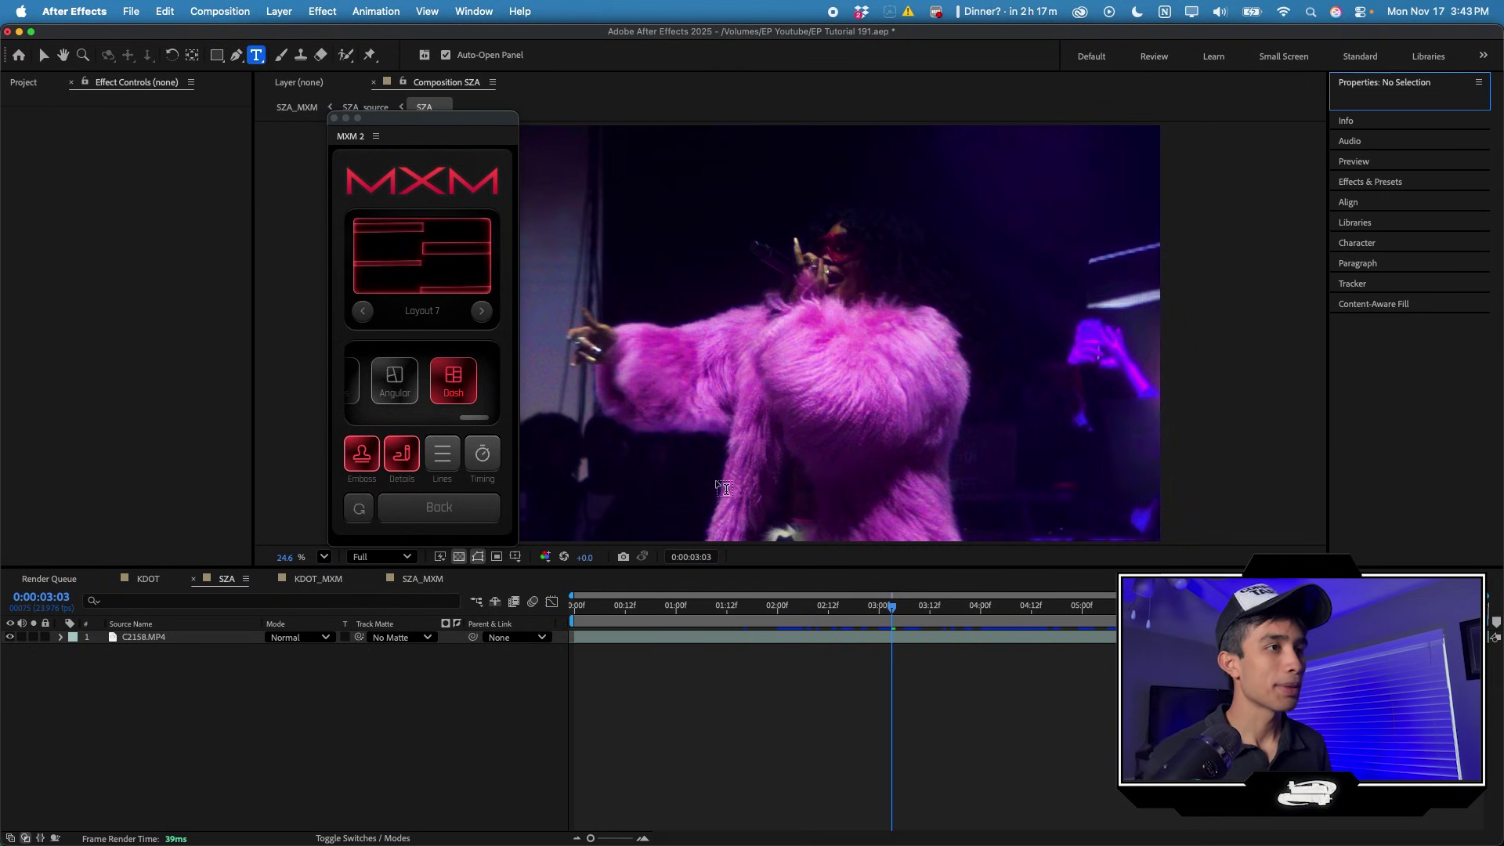
{"action": "left_click", "coordinate": [722, 489]}
{"action": "type", "text": "SZA"}
{"action": "key", "text": "Escape"}
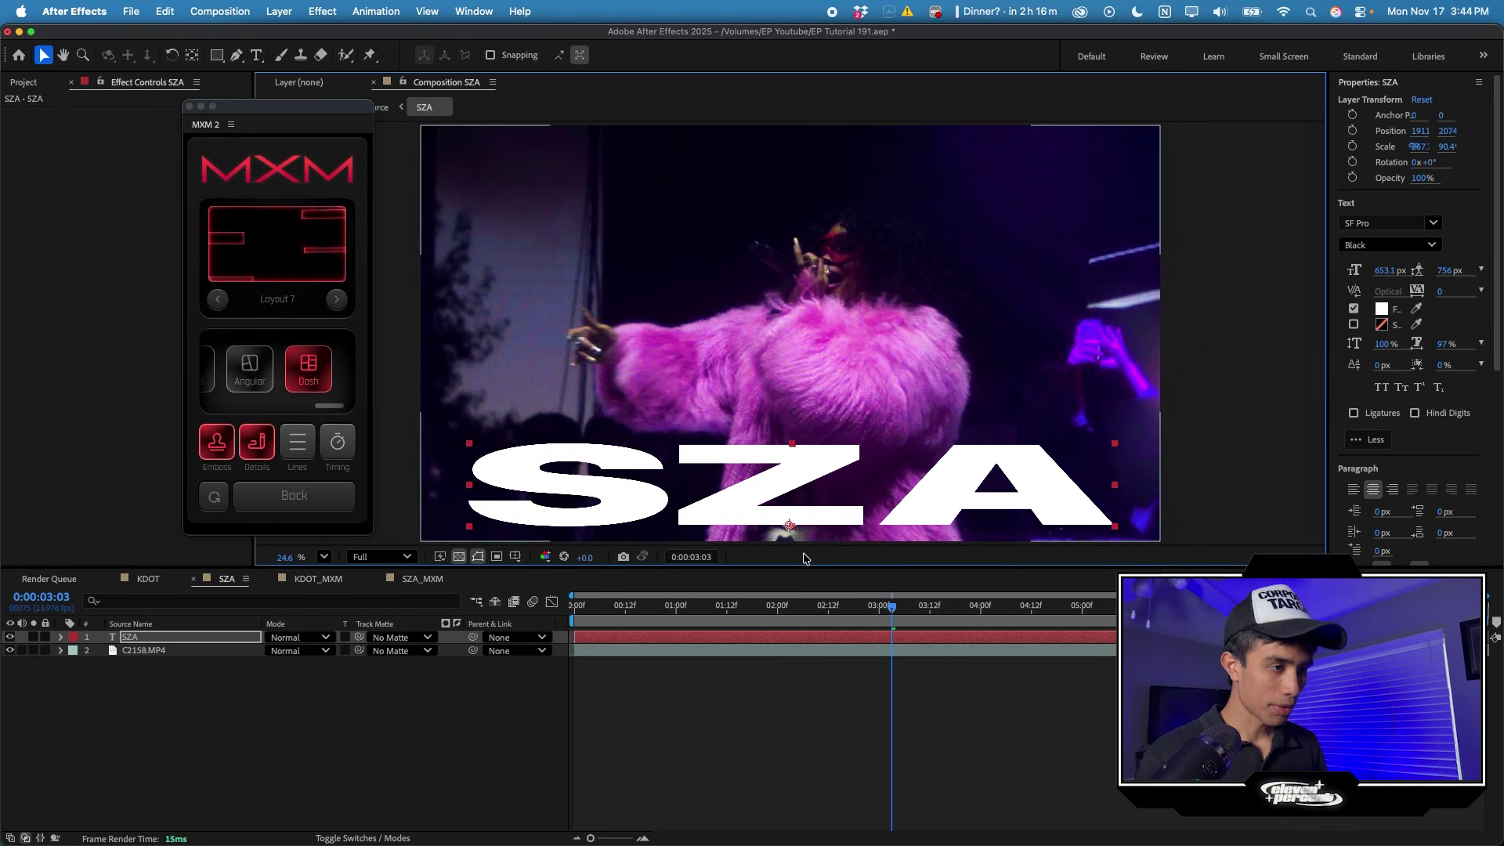
{"action": "left_click", "coordinate": [790, 634]}
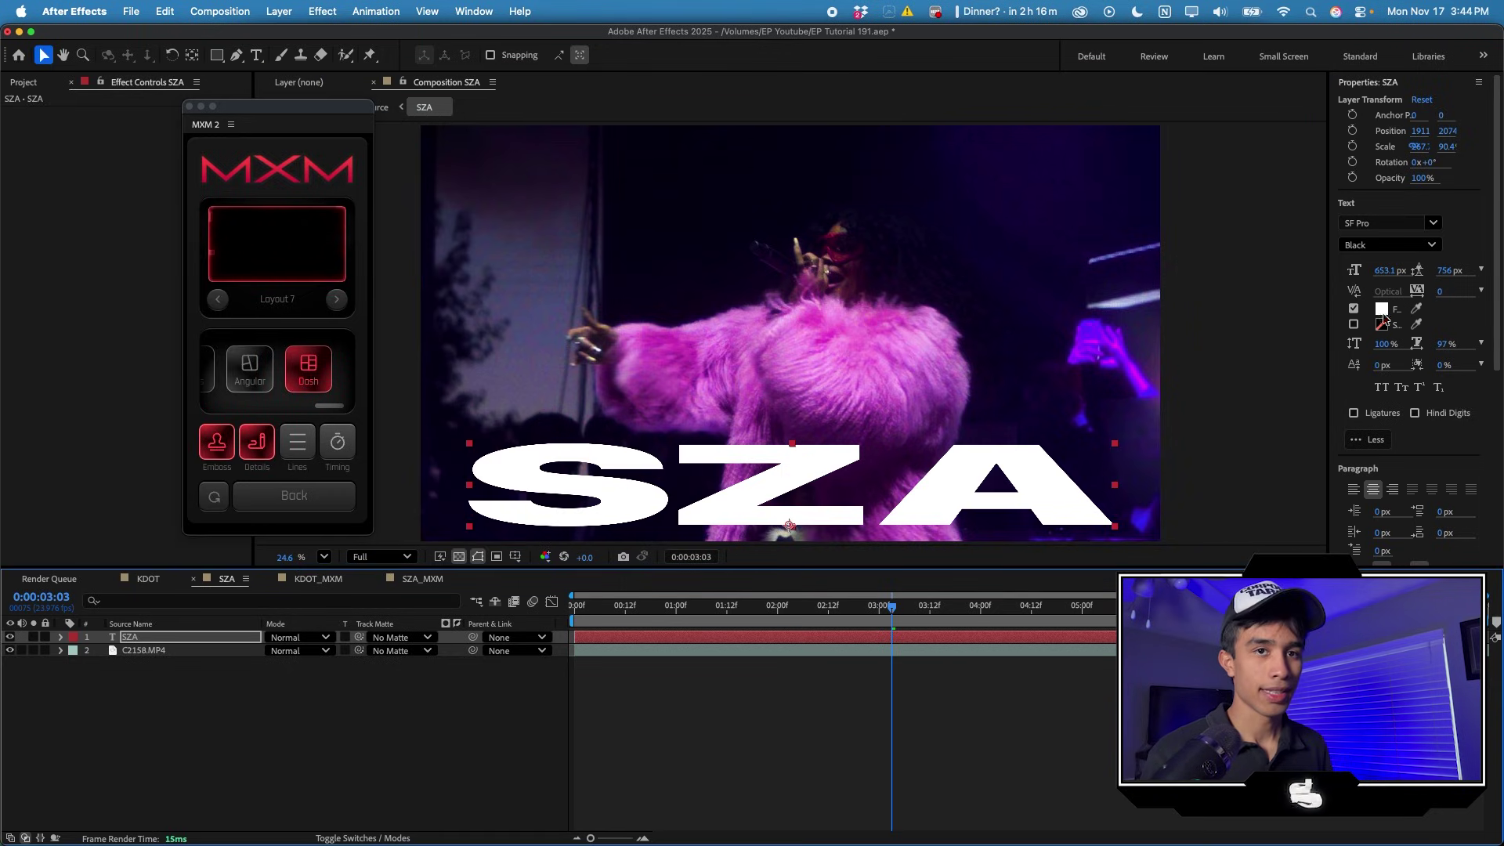
{"action": "key", "text": "super+5"}
{"action": "left_click_drag", "start_coordinate": [1410, 238], "coordinate": [936, 637]}
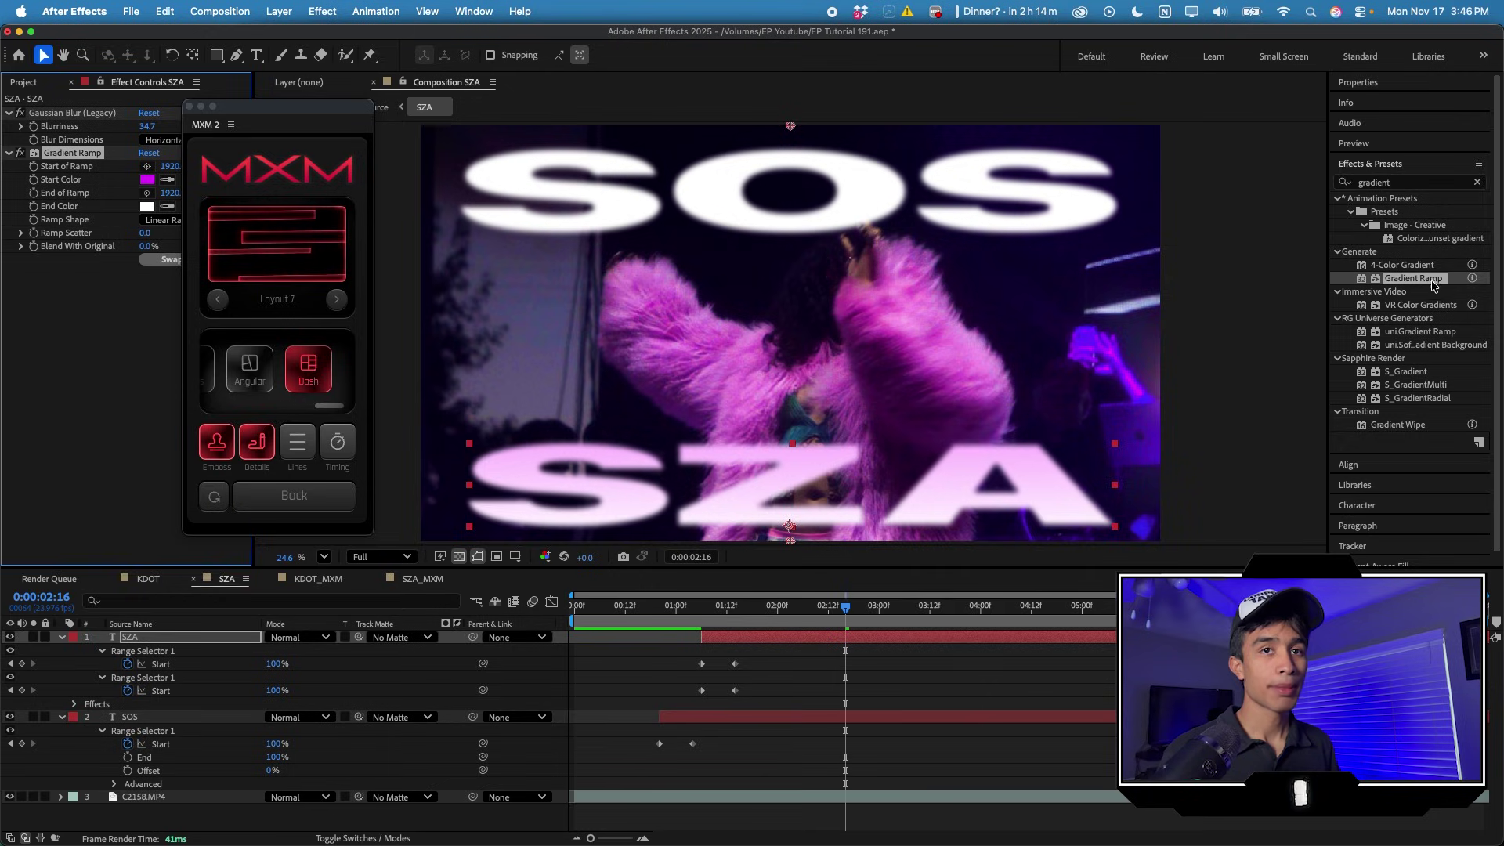
Step: Apply Gradient Ramp to the SOS title and set its start color to a bright magenta with a hue of 296°
{"action": "left_click_drag", "start_coordinate": [1434, 285], "coordinate": [1007, 164]}
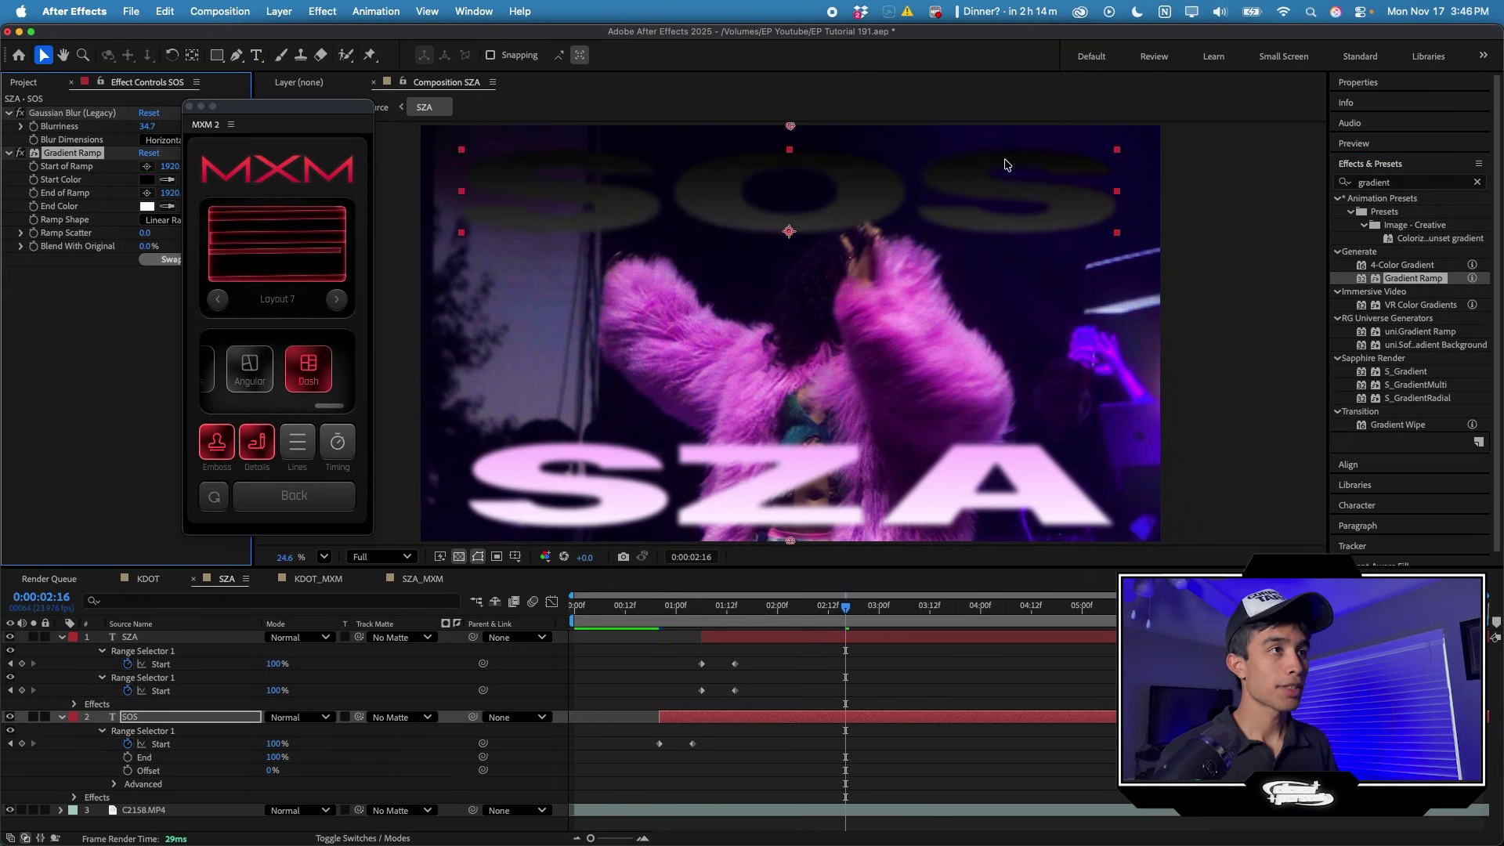
{"action": "left_click", "coordinate": [146, 180]}
{"action": "left_click", "coordinate": [792, 380]}
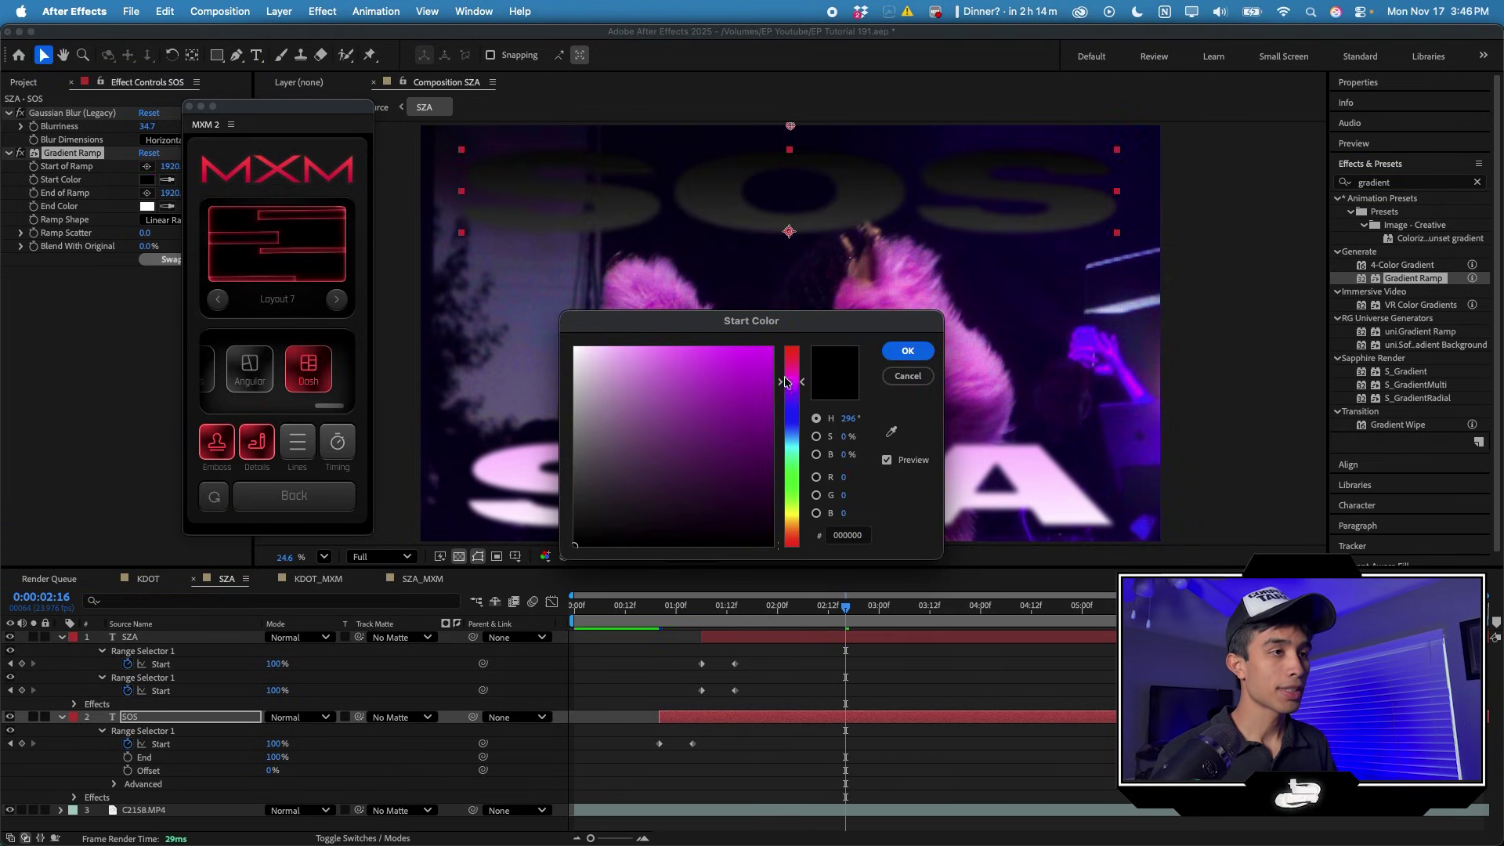
{"action": "left_click", "coordinate": [771, 349]}
{"action": "left_click", "coordinate": [908, 351]}
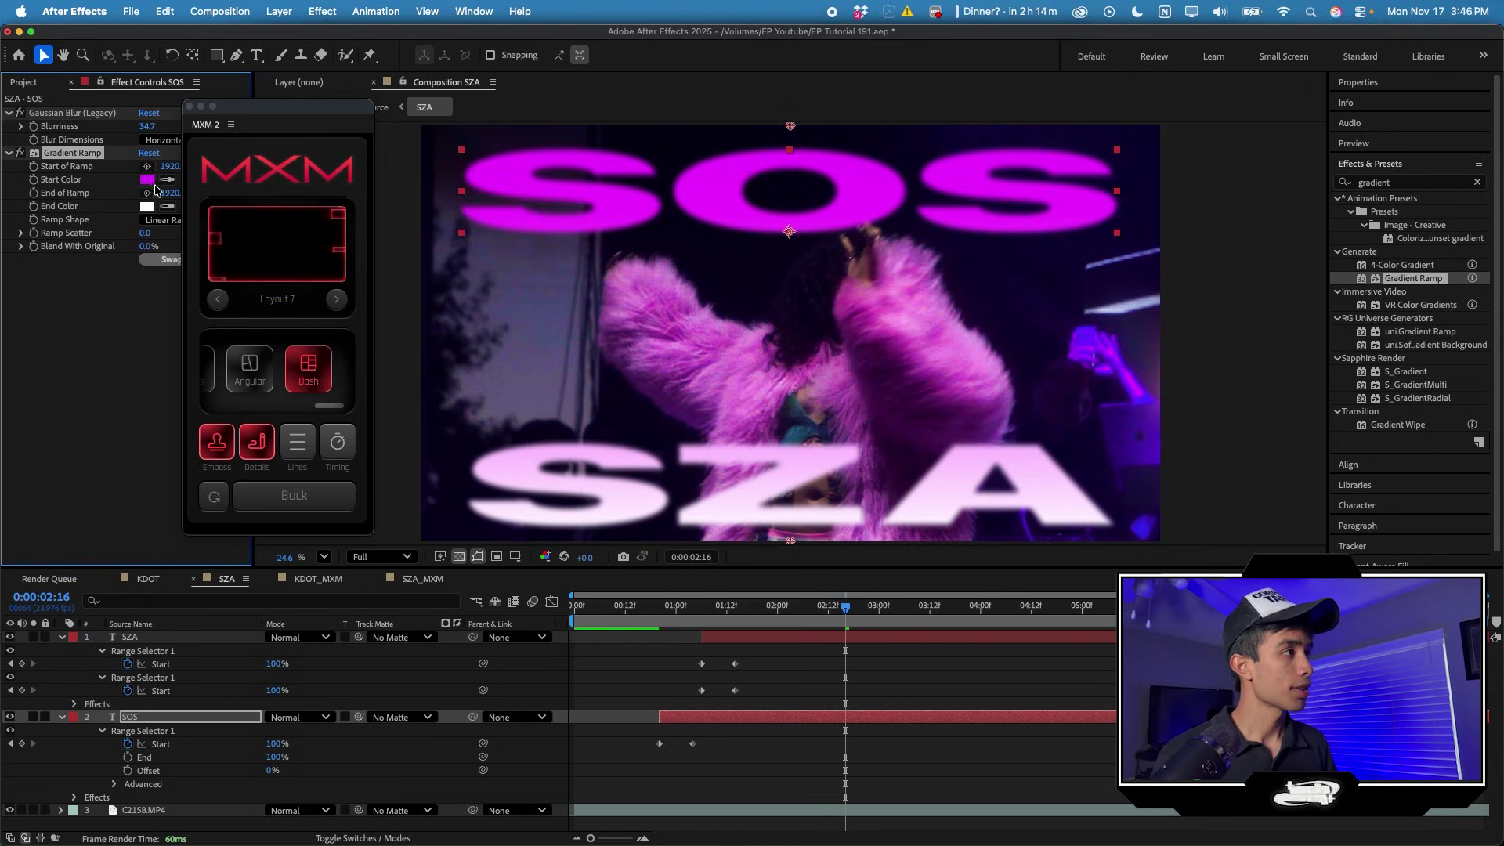
{"action": "left_click", "coordinate": [254, 593]}
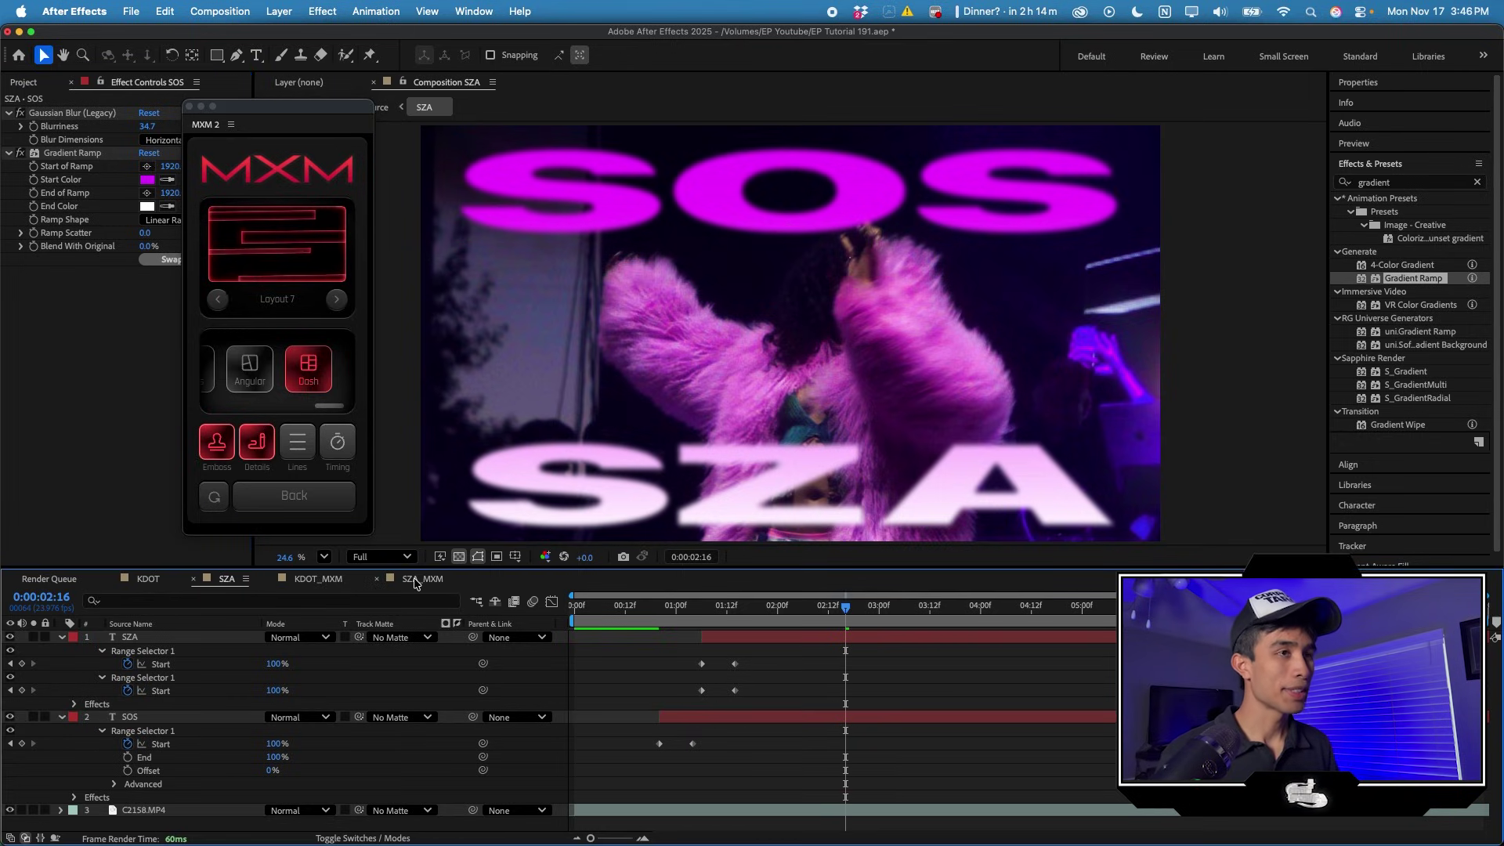
Step: Examine the SOS and SZA titles with the cuts and textures in the SZA_MXM composition at different magnifications
{"action": "left_click", "coordinate": [416, 579]}
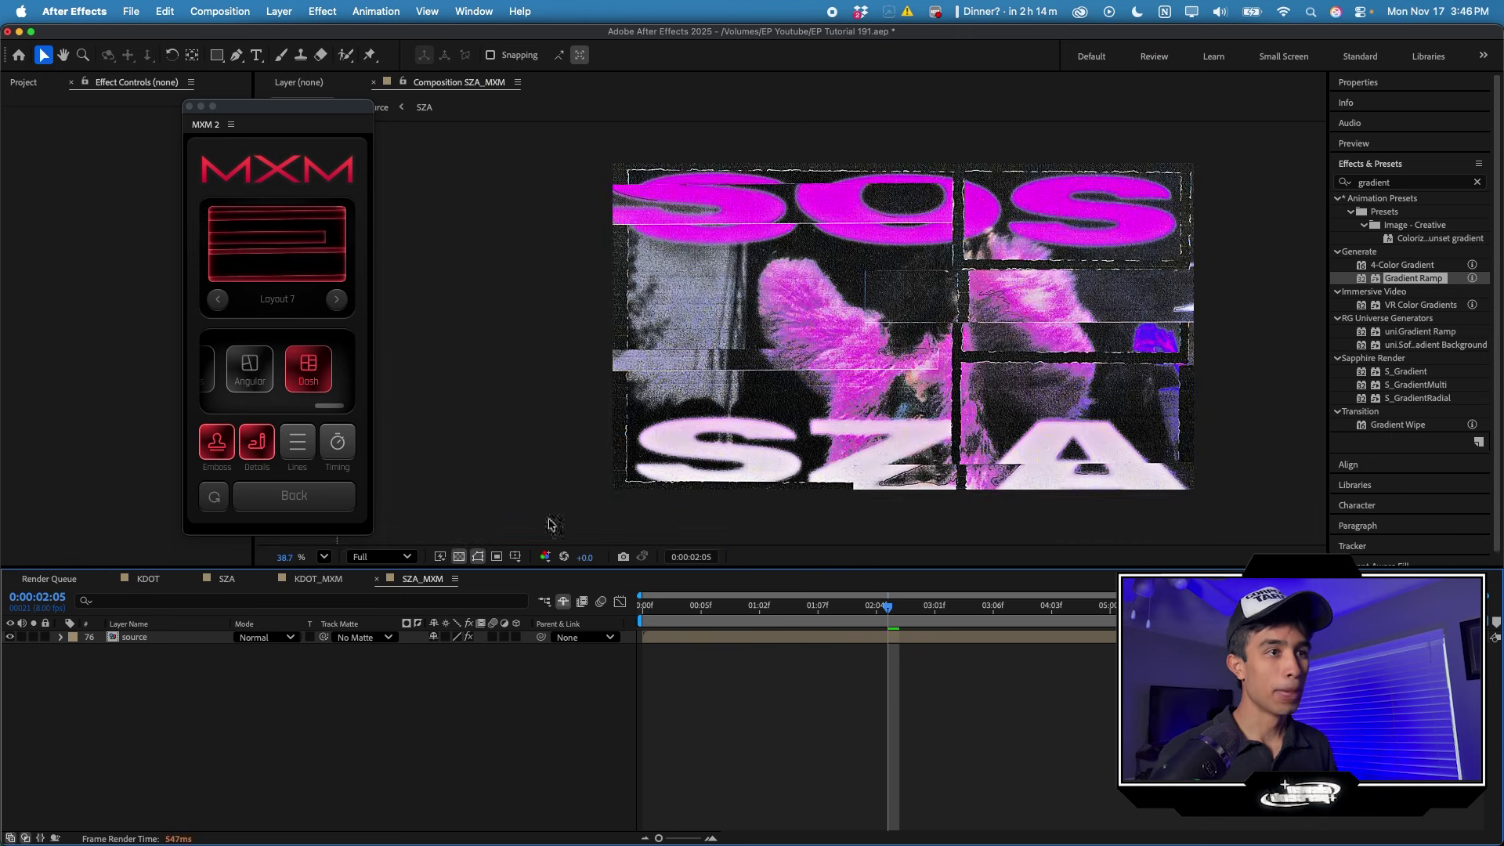
{"action": "scroll", "coordinate": [821, 392], "scroll_direction": "up", "scroll_amount": 3}
{"action": "scroll", "coordinate": [821, 392], "scroll_direction": "down", "scroll_amount": 6}
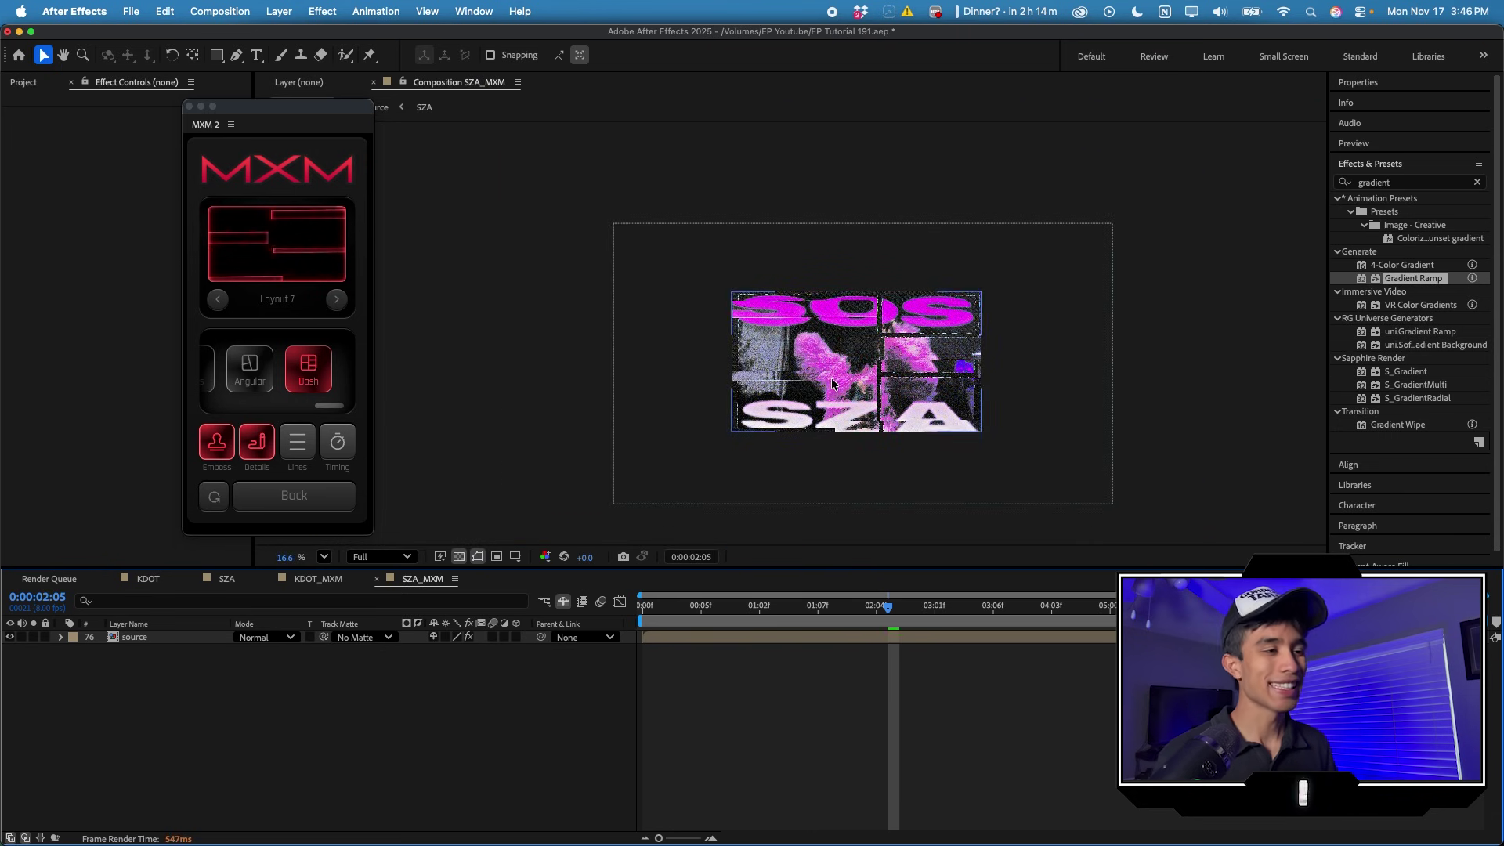
{"action": "left_click", "coordinate": [323, 556]}
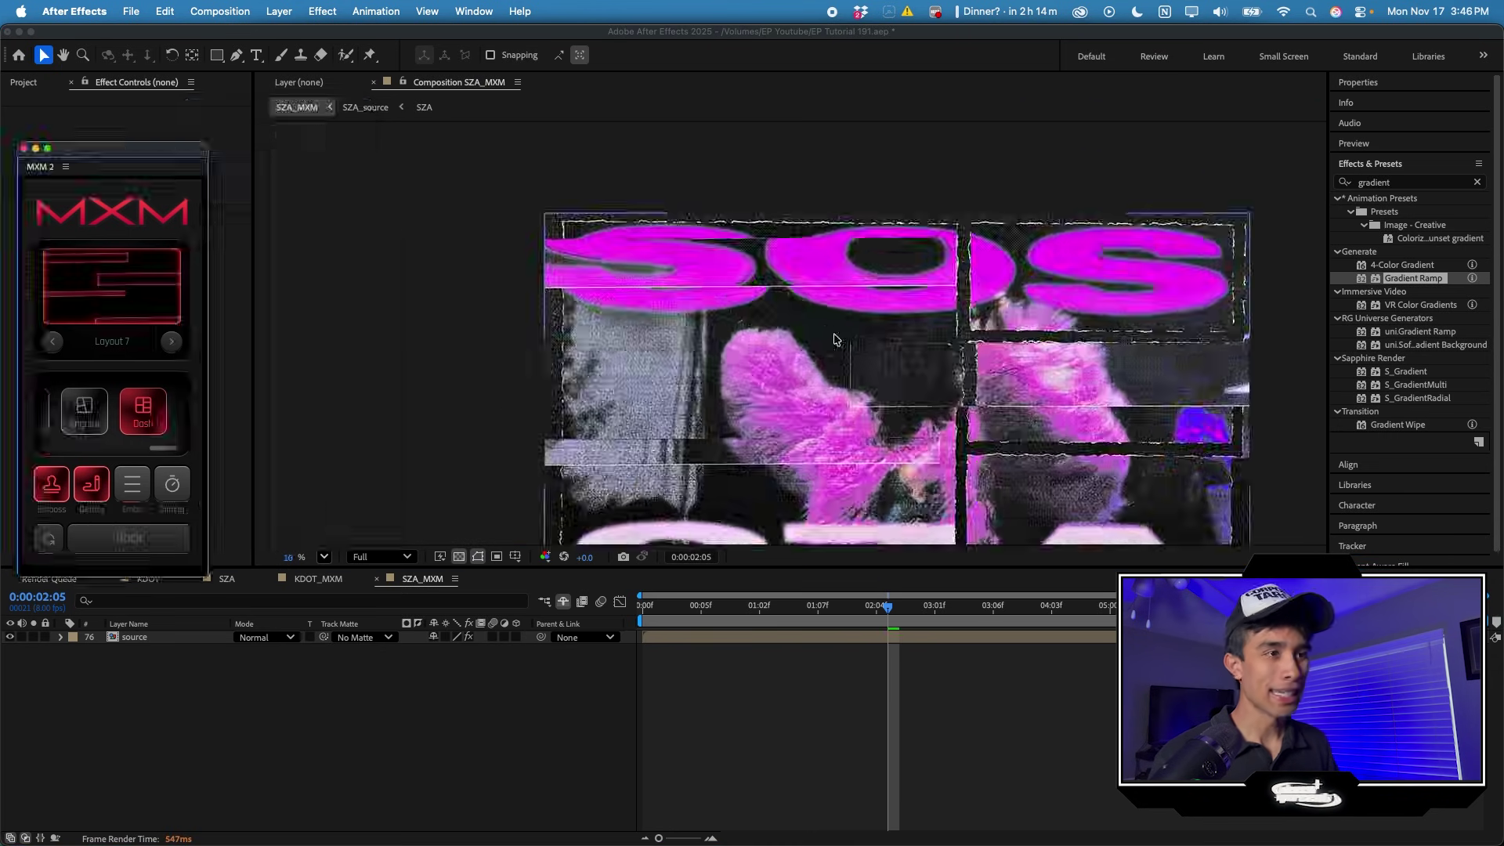
{"action": "scroll", "coordinate": [836, 340], "scroll_direction": "down", "scroll_amount": 3}
{"action": "left_click", "coordinate": [885, 555]}
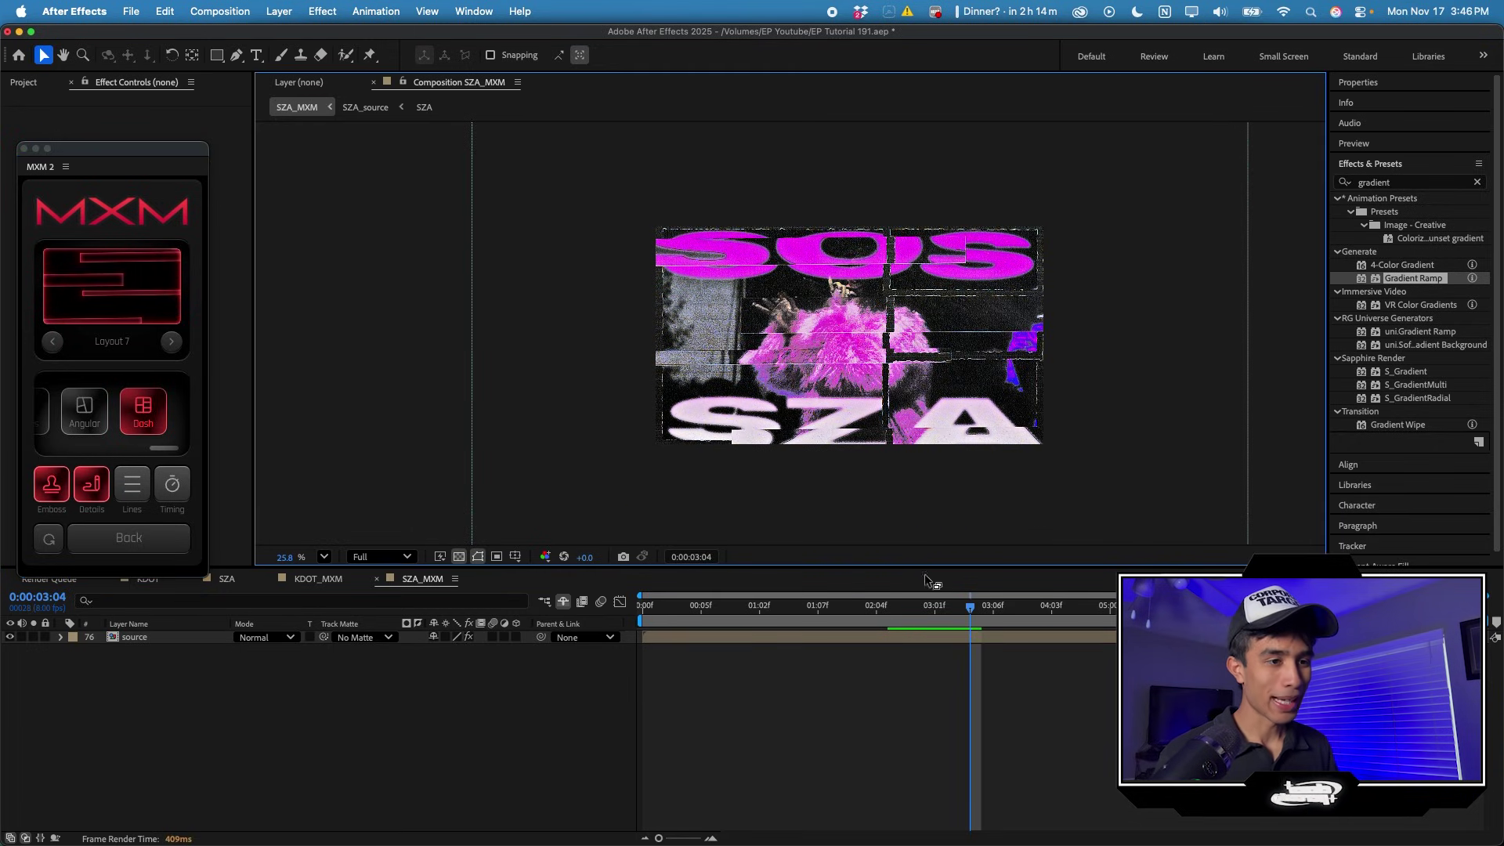
Step: At 0:00:03:01, switch the cuts from Layout 7 to an earlier layout with diagonal pieces and return to the main MXM settings
{"action": "left_click", "coordinate": [908, 608]}
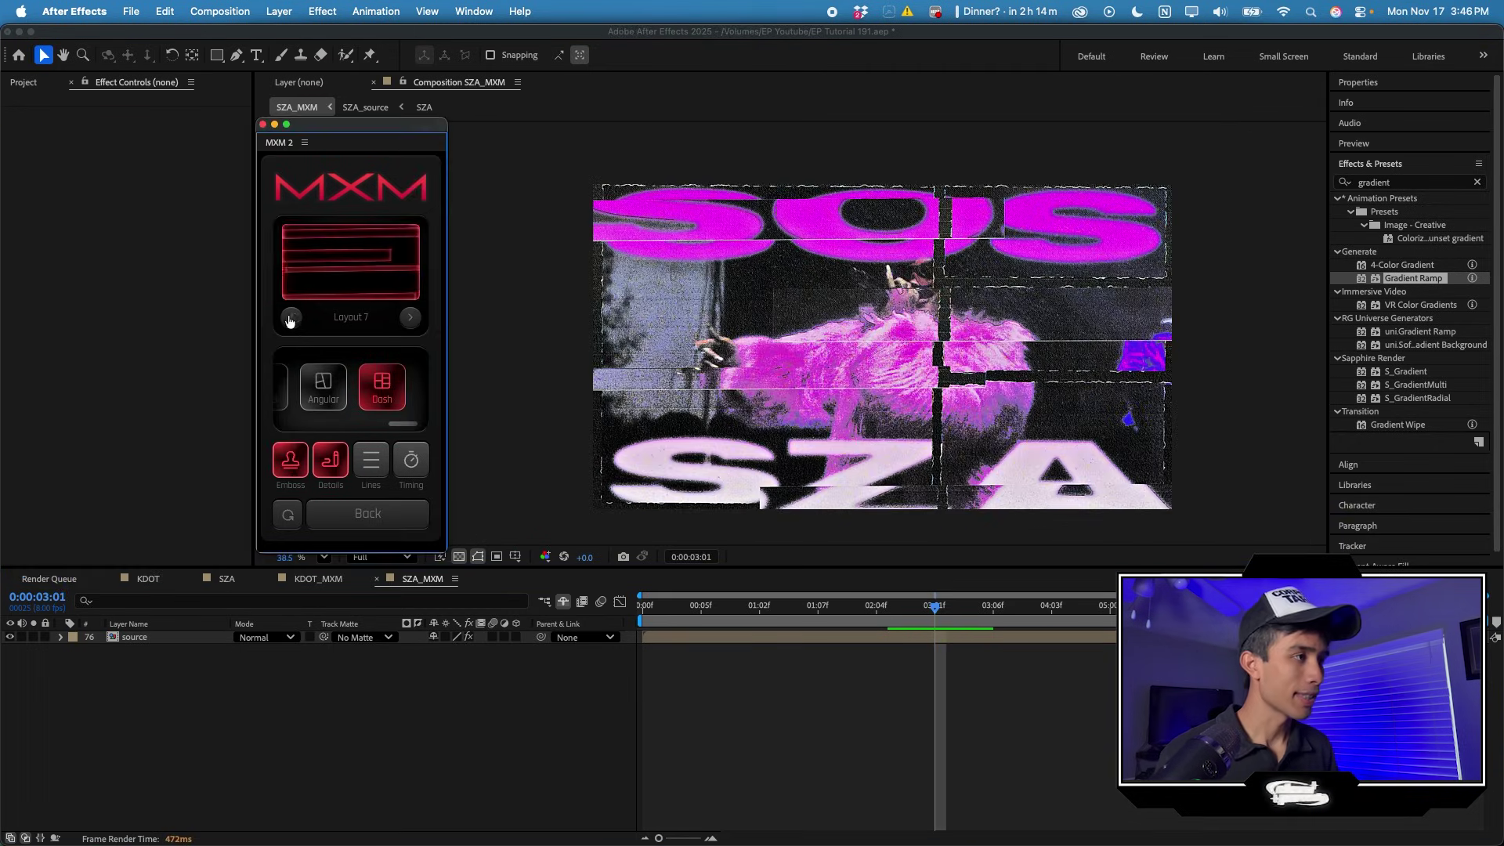
{"action": "left_click", "coordinate": [289, 319]}
{"action": "left_click", "coordinate": [333, 515]}
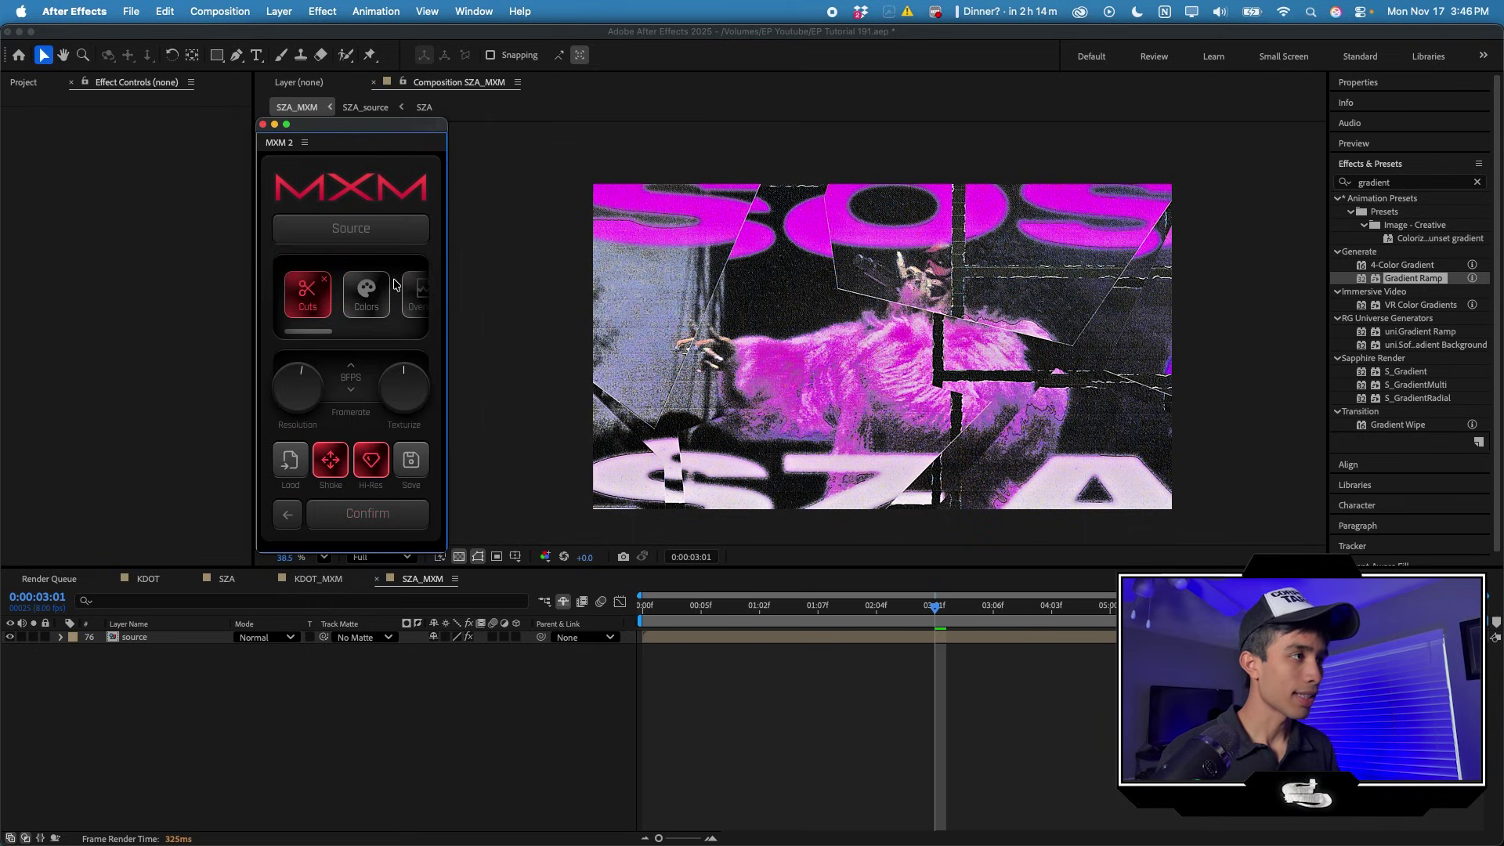
Step: Add a color preset, going through Sunfade, Pink Wash and Acid to Monochrome, and check it from 0:00:02:05 to 0:00:03:03
{"action": "left_click", "coordinate": [369, 286]}
{"action": "left_click", "coordinate": [411, 382]}
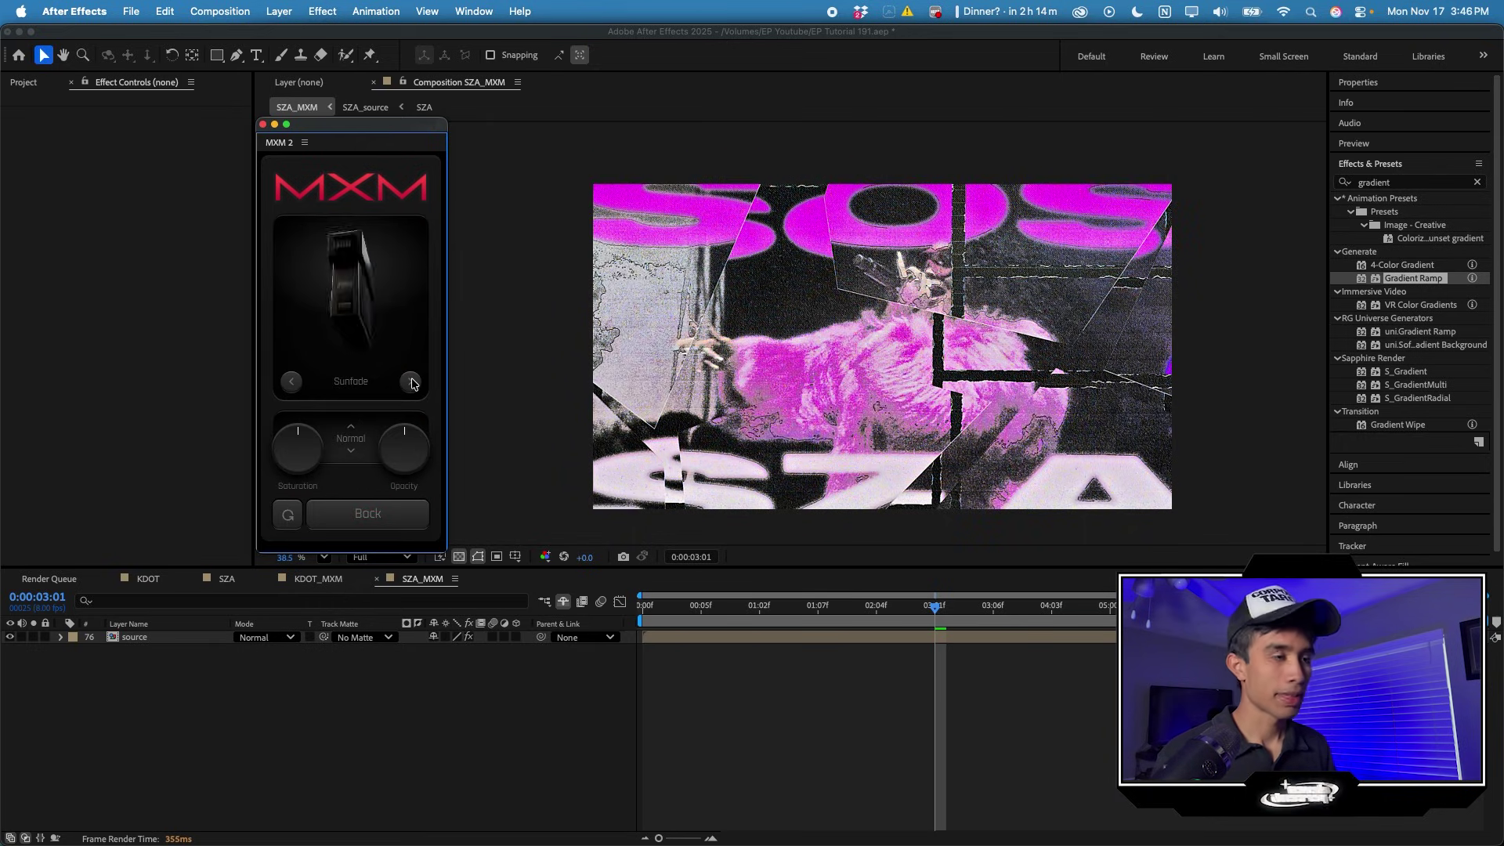
{"action": "left_click", "coordinate": [411, 382]}
{"action": "left_click", "coordinate": [411, 382]}
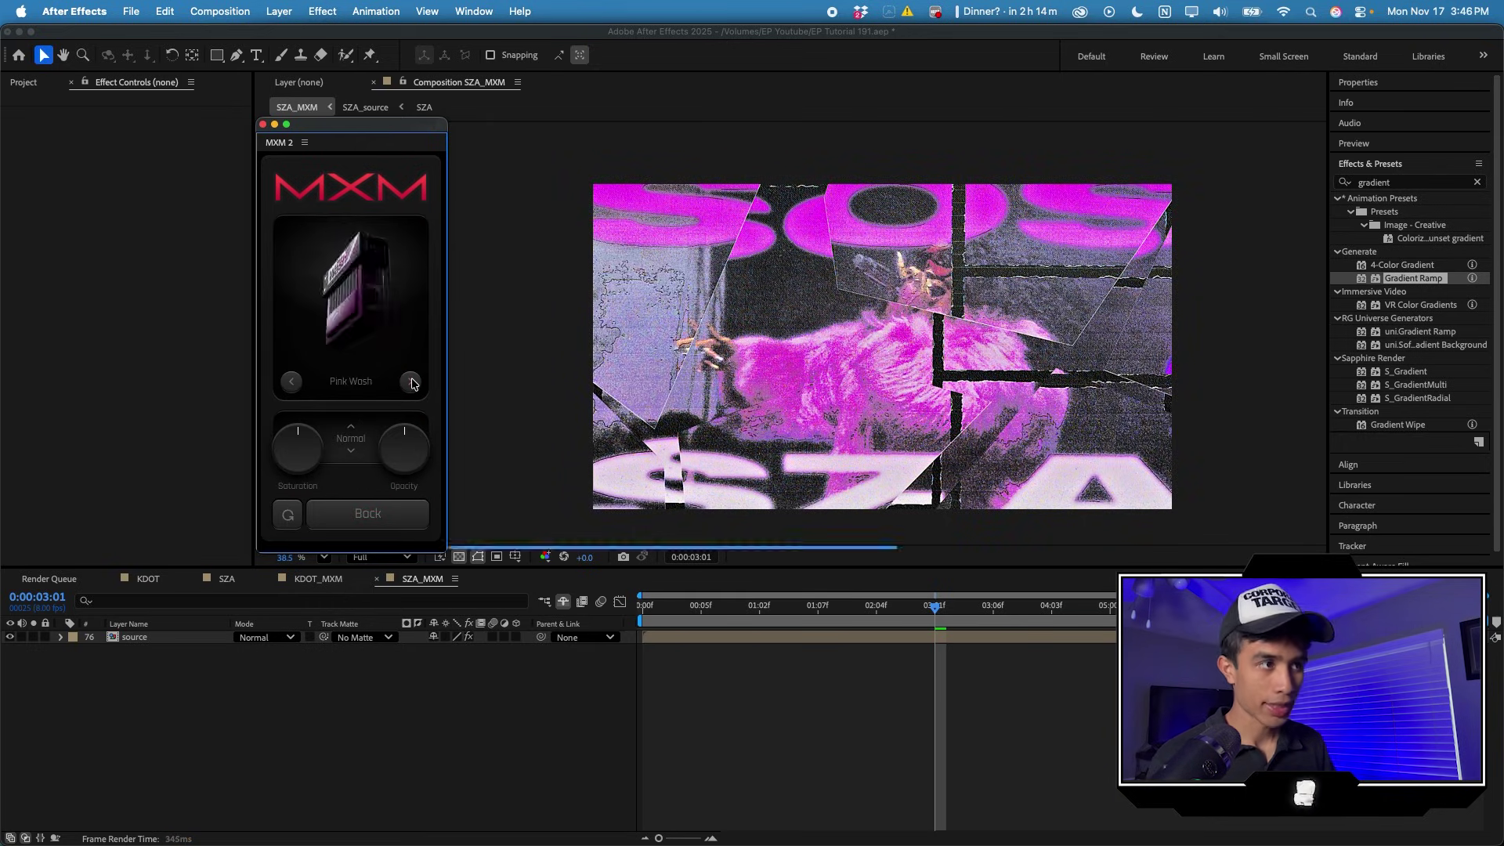
{"action": "left_click", "coordinate": [412, 382]}
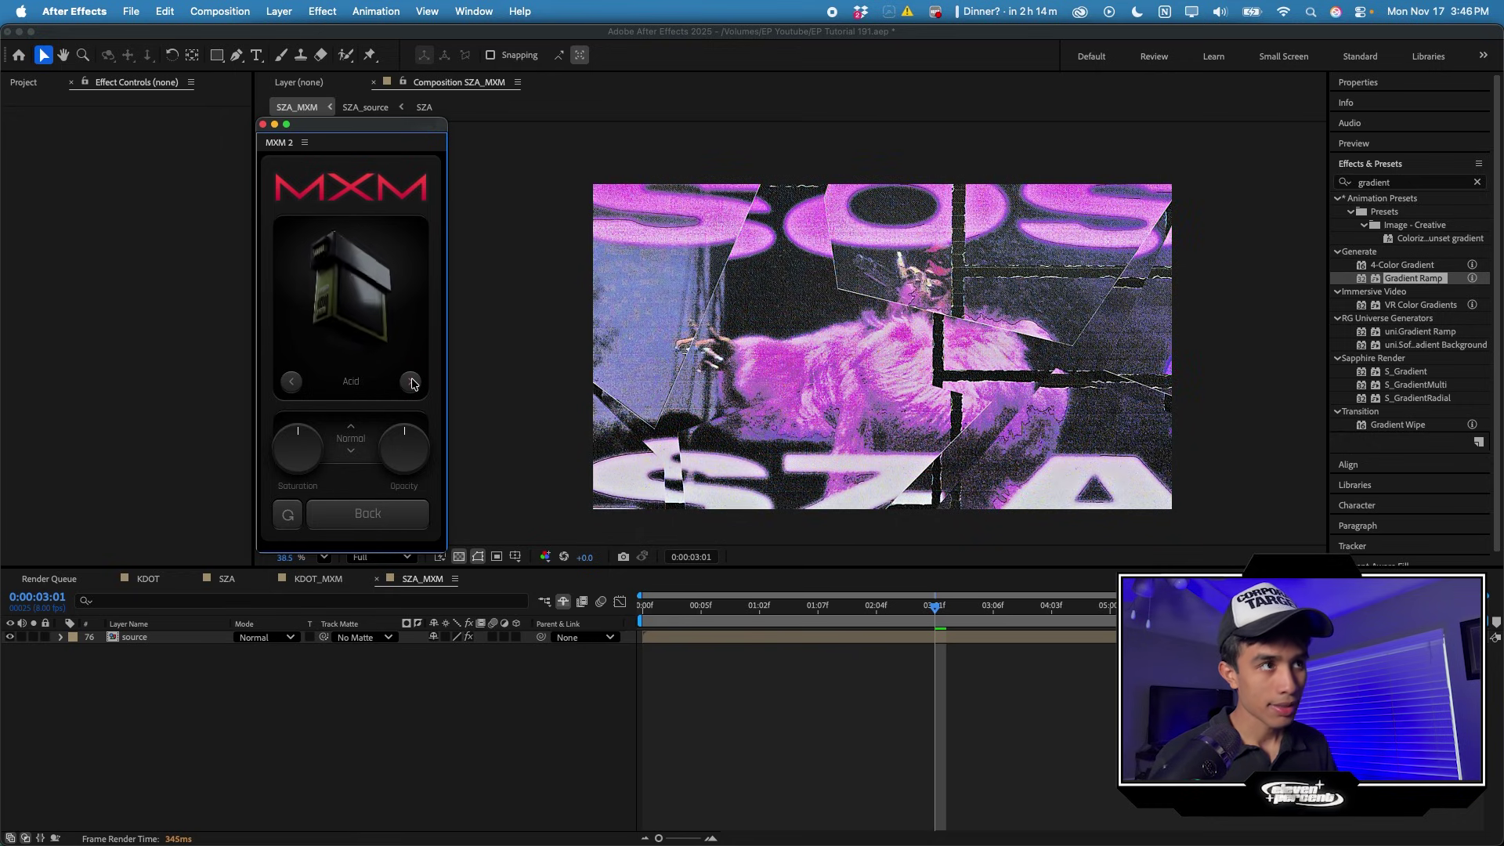
{"action": "left_click", "coordinate": [412, 382]}
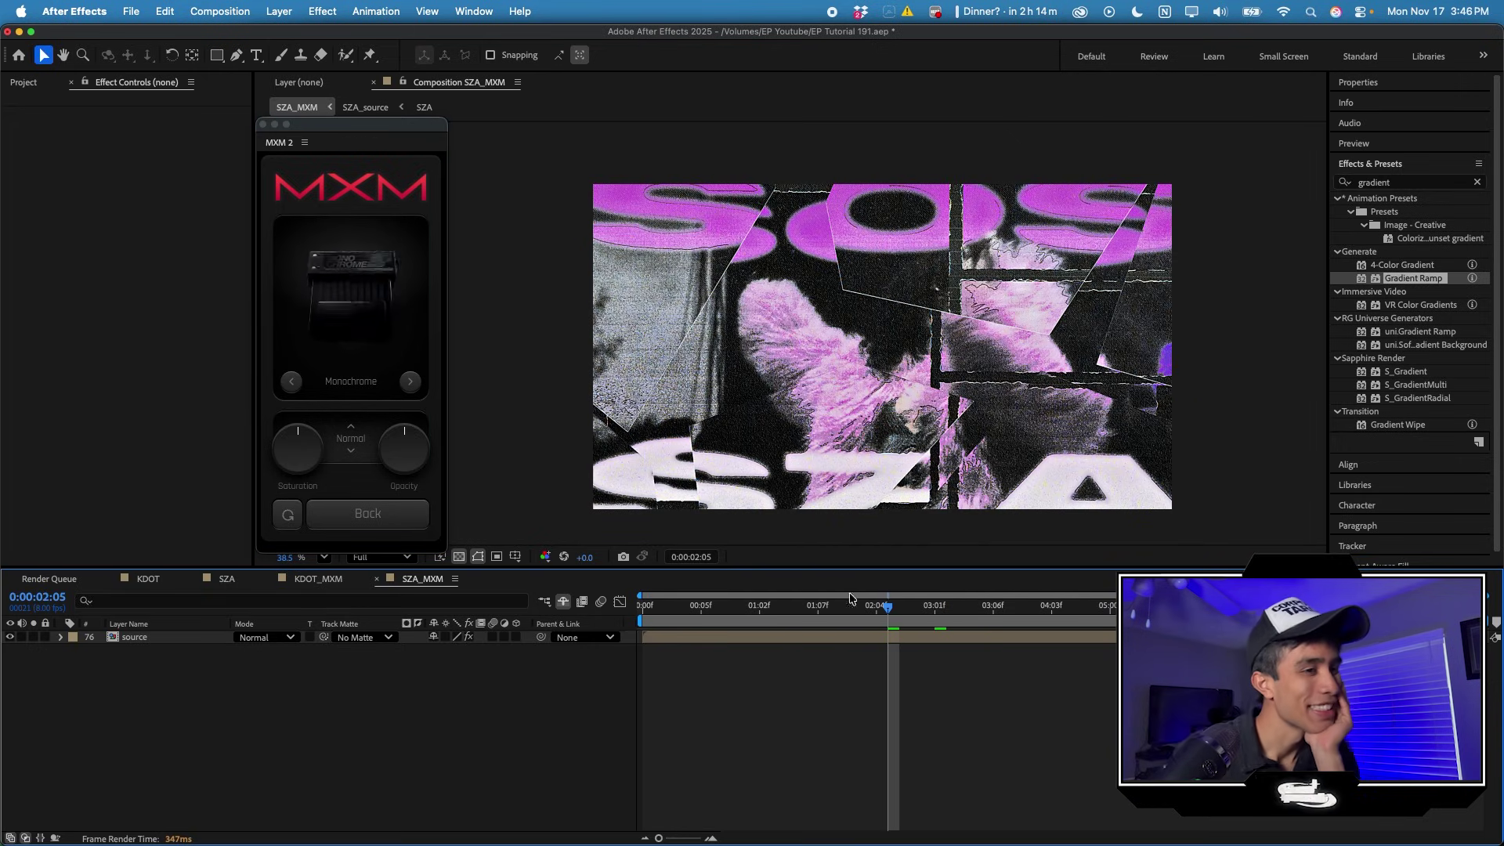
{"action": "left_click_drag", "start_coordinate": [889, 615], "coordinate": [924, 608]}
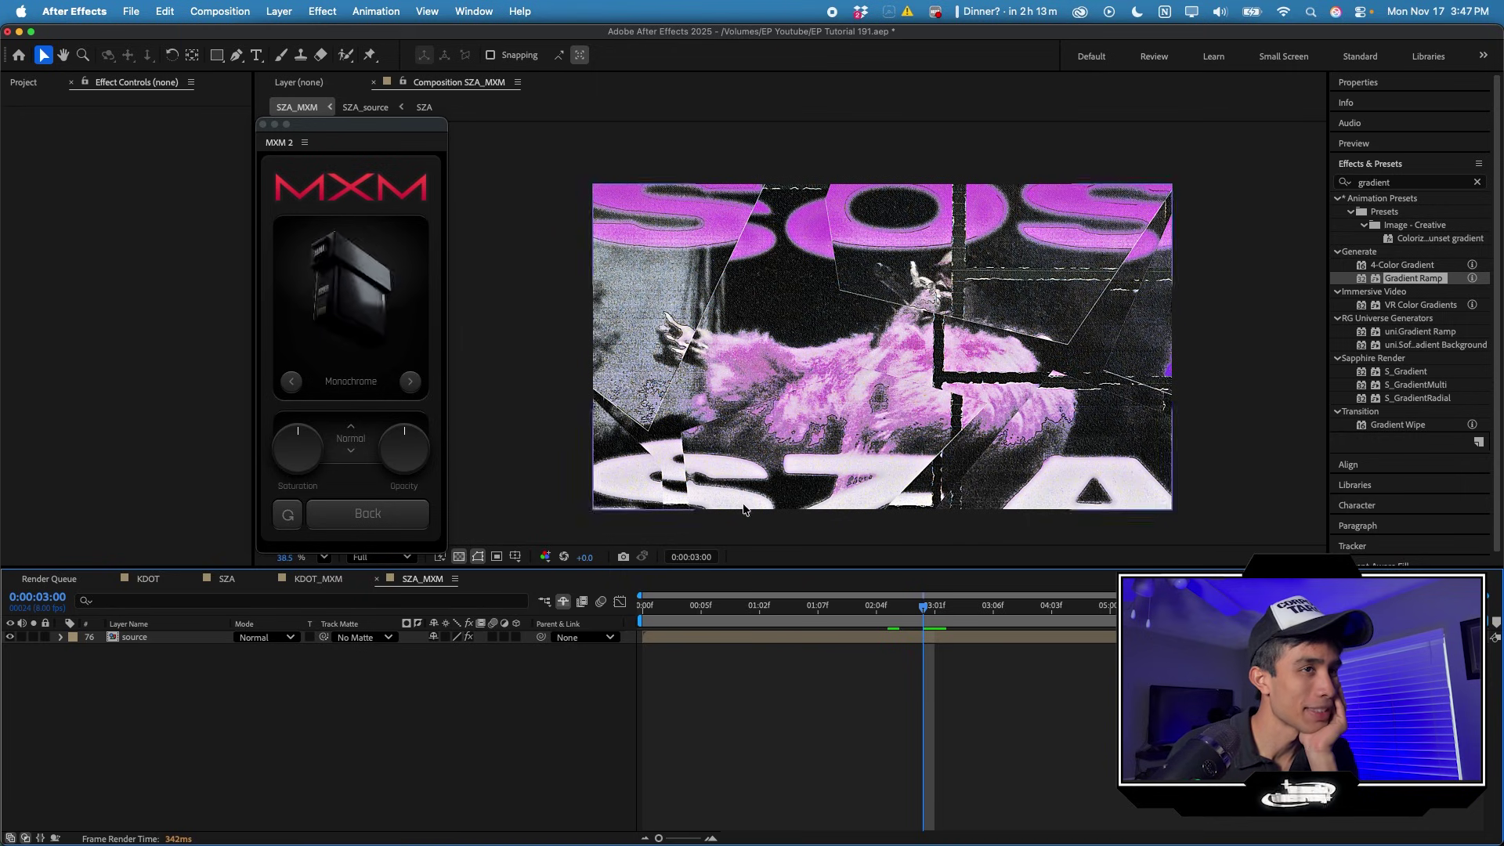
{"action": "left_click", "coordinate": [345, 513]}
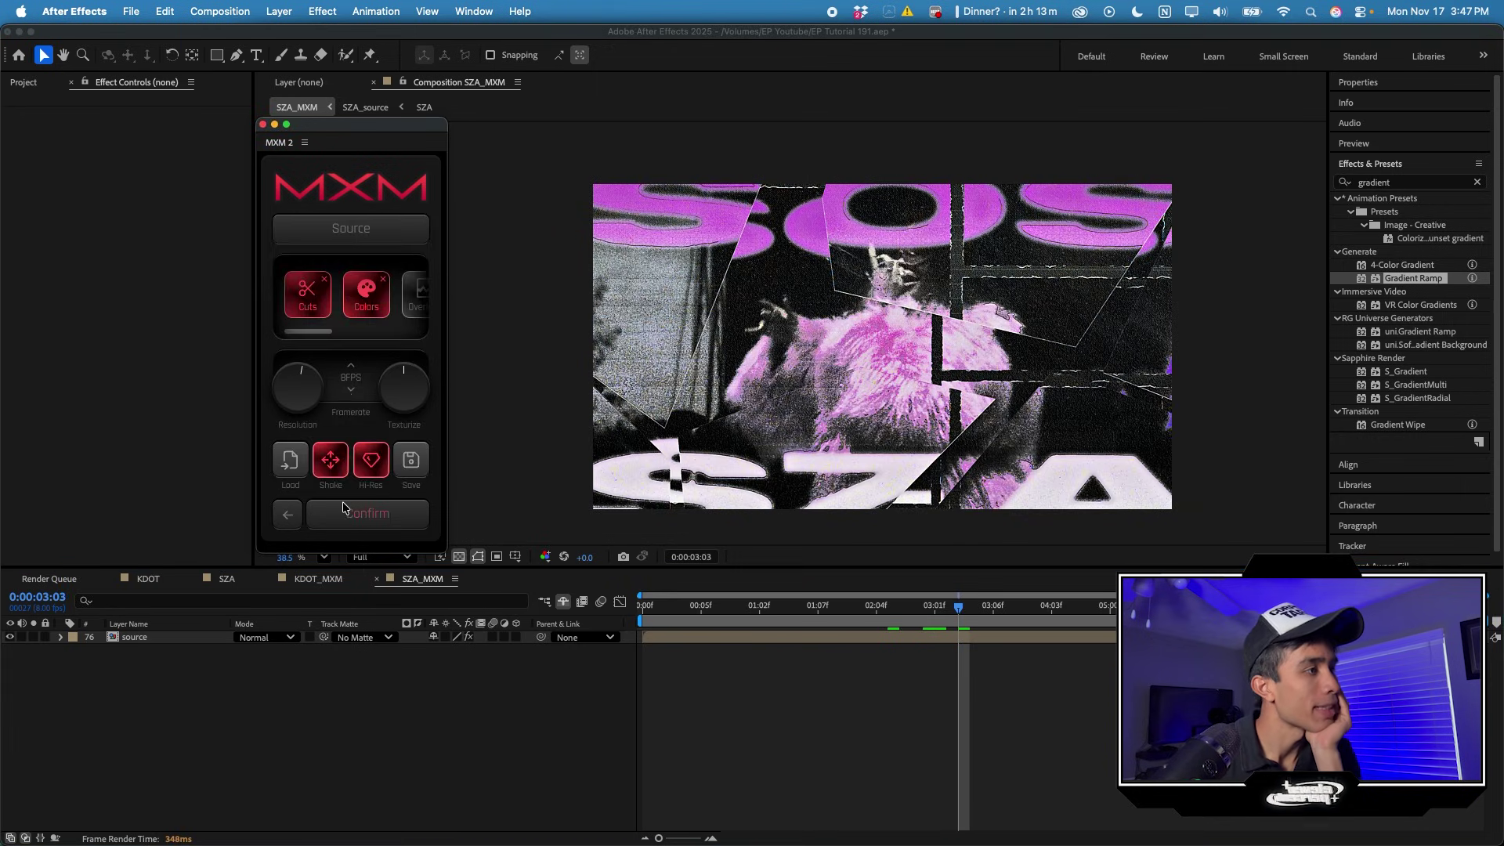
Step: Add the Scribbles overlay to the SZA_MXM composition and preview it from 0:00:02:06
{"action": "left_click", "coordinate": [414, 308]}
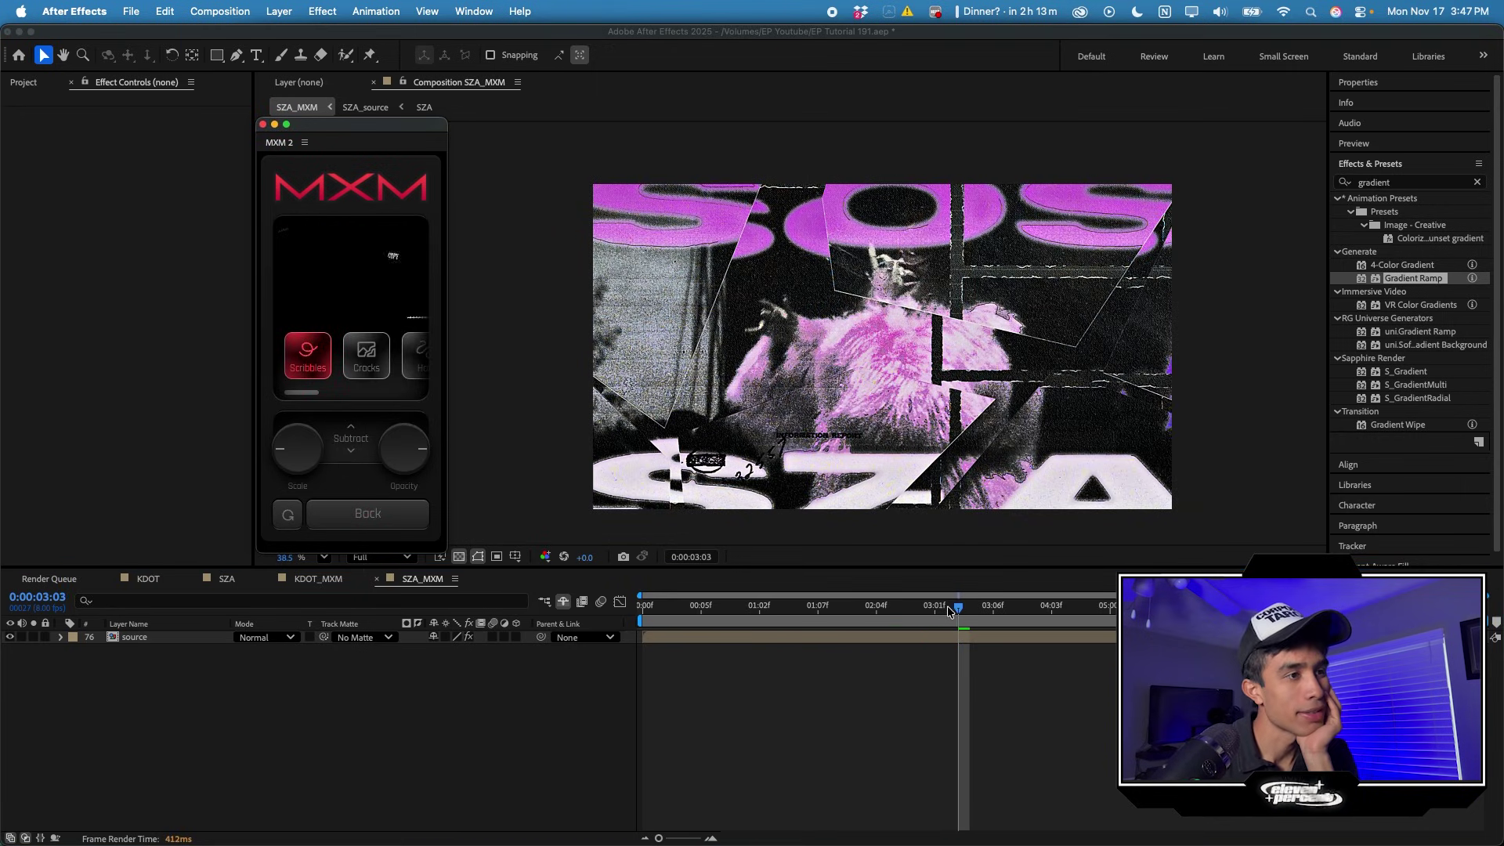
{"action": "left_click_drag", "start_coordinate": [959, 615], "coordinate": [903, 604]}
{"action": "key", "text": "space"}
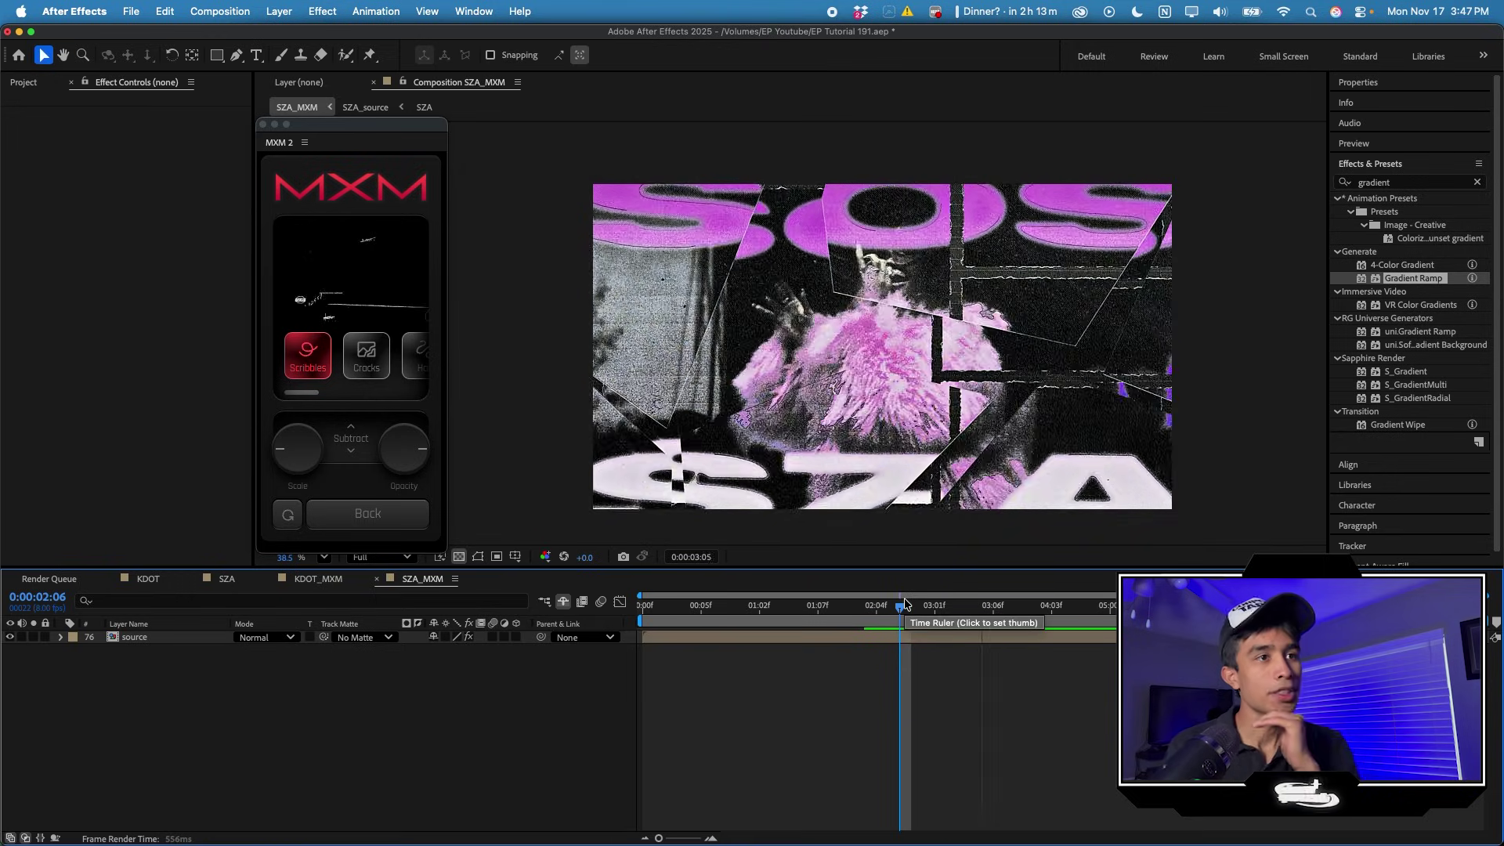
{"action": "key", "text": "space"}
Step: Set the Scribbles overlay's blend mode to Screen and check it at 0:00:03:04
{"action": "left_click", "coordinate": [350, 442]}
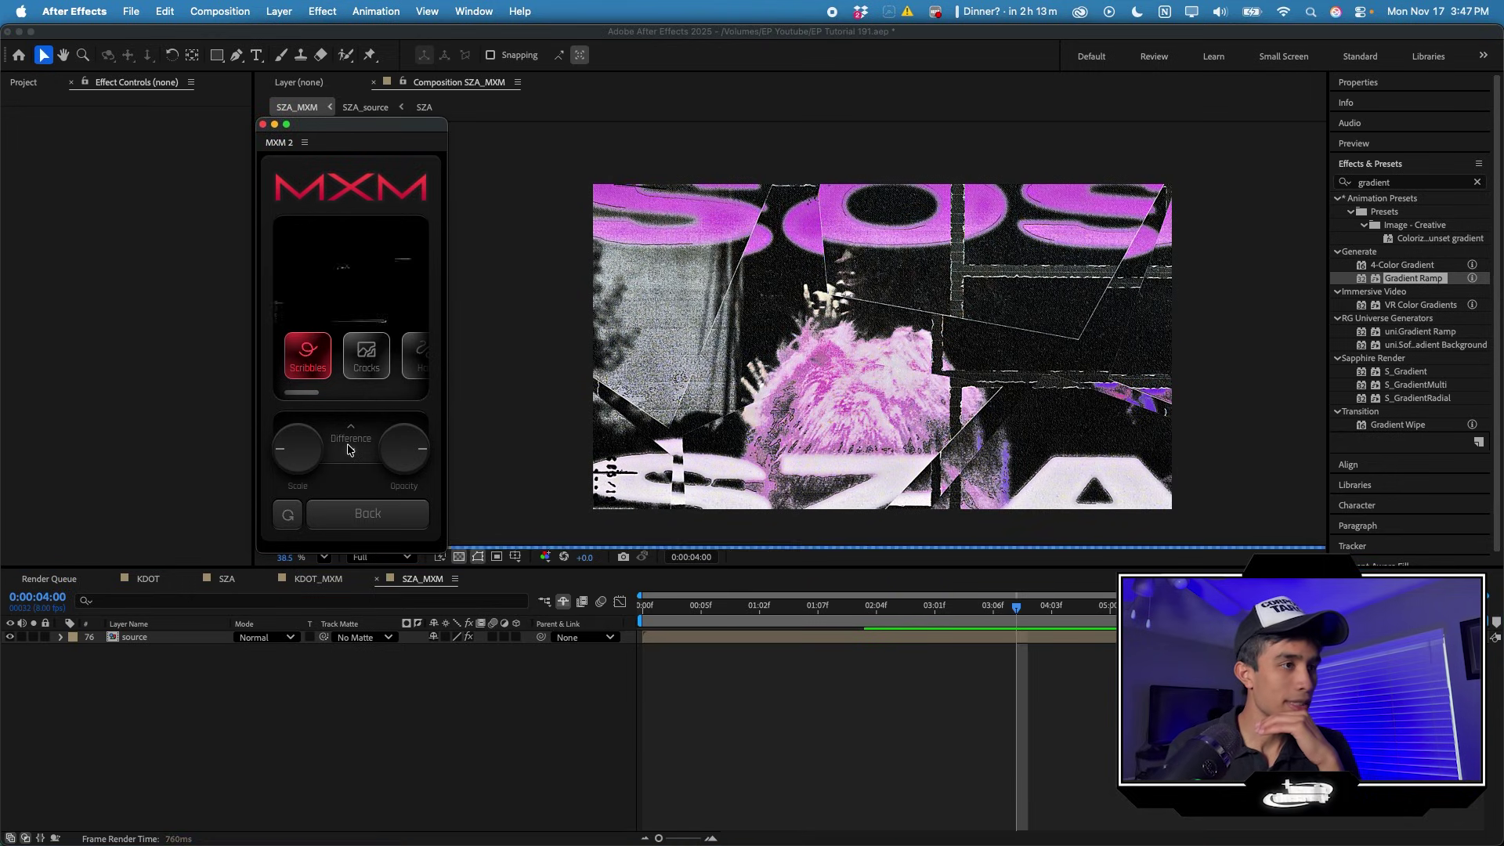
{"action": "left_click", "coordinate": [351, 441]}
{"action": "left_click_drag", "start_coordinate": [1017, 607], "coordinate": [968, 608]}
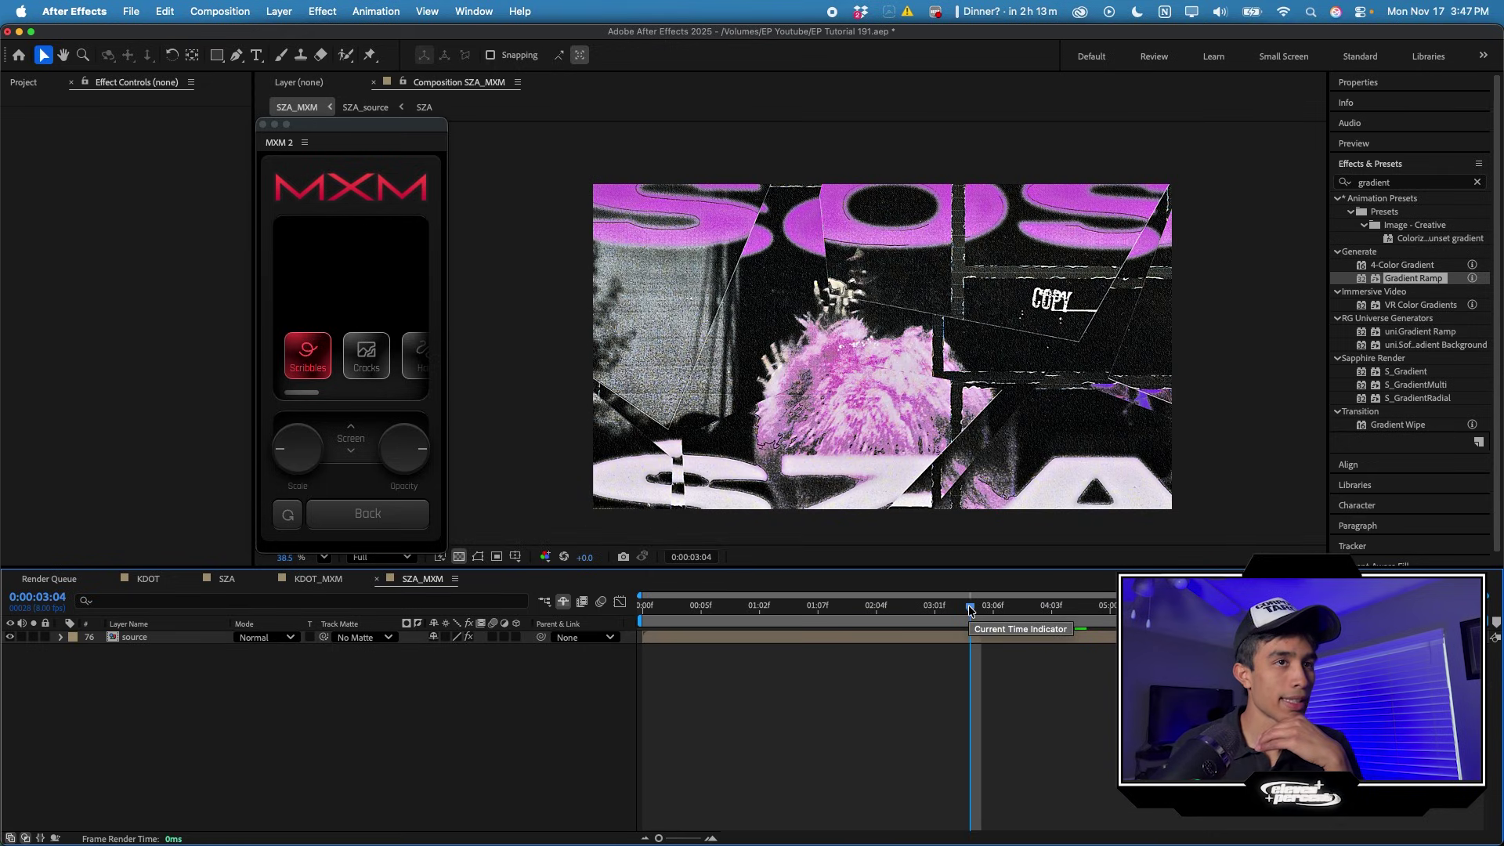
Step: Preview the SZA_MXM composition with its Scribbles overlay from 0:00:04:00
{"action": "left_click_drag", "start_coordinate": [971, 610], "coordinate": [1021, 611]}
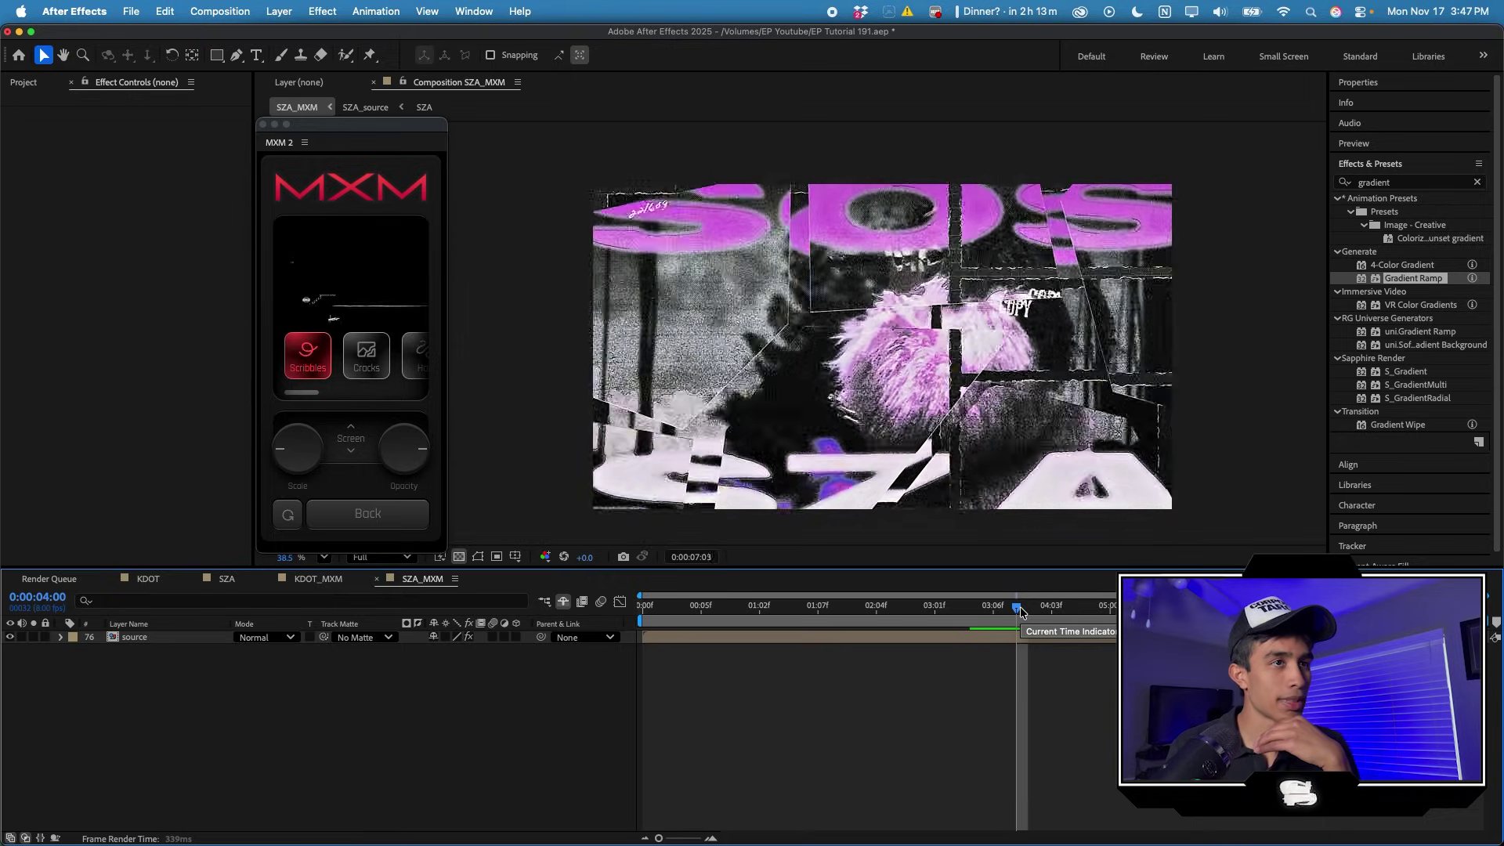
{"action": "key", "text": "space"}
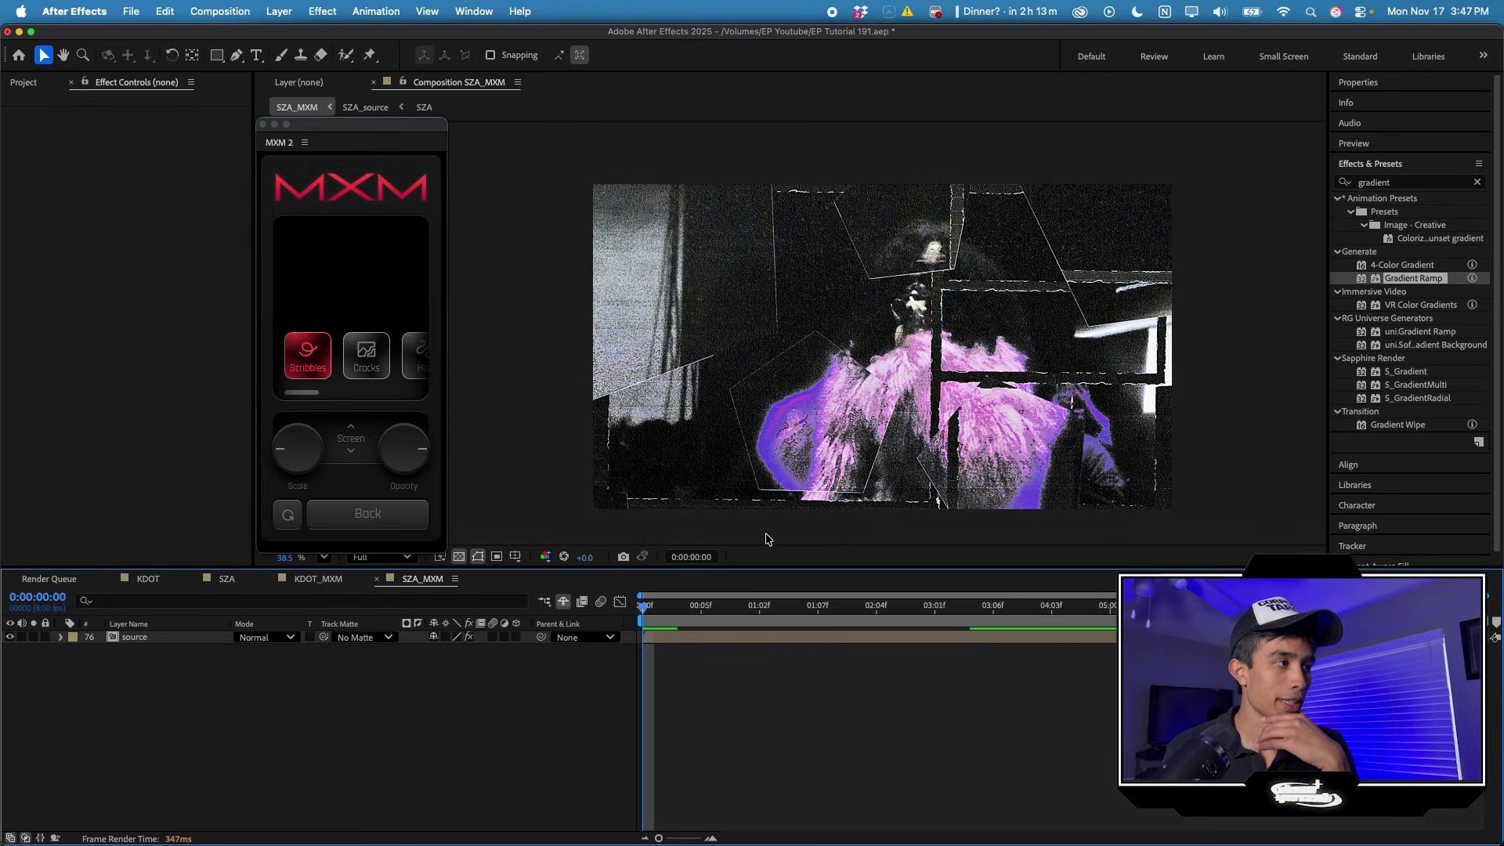
Step: In the SZA composition, shrink the SZA title to about the SOS title's width and check it in SZA_MXM up to 0:00:03:00
{"action": "left_click", "coordinate": [227, 578]}
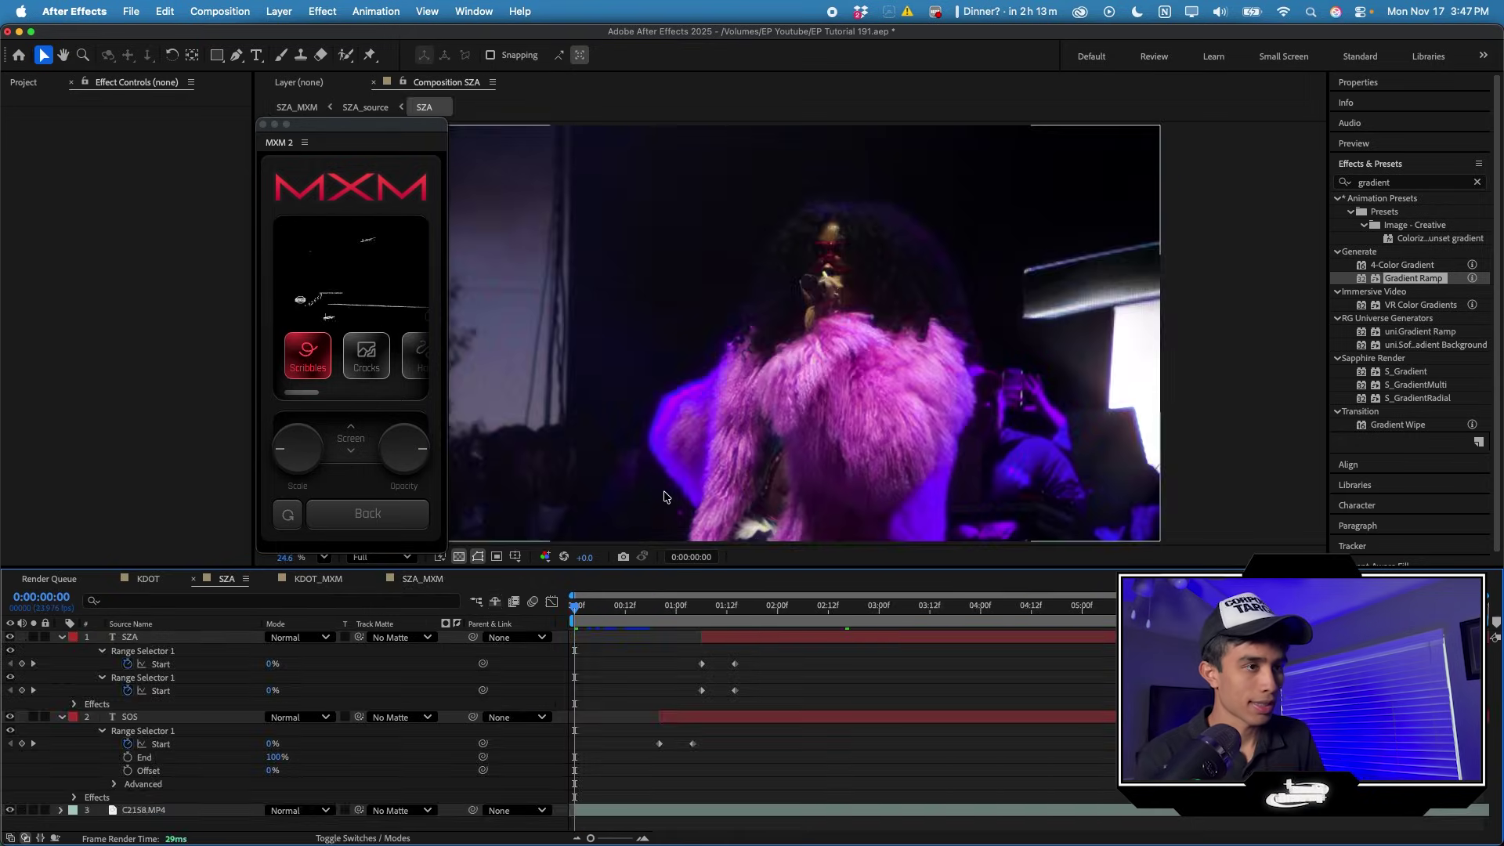
{"action": "left_click", "coordinate": [746, 606]}
{"action": "left_click", "coordinate": [846, 192]}
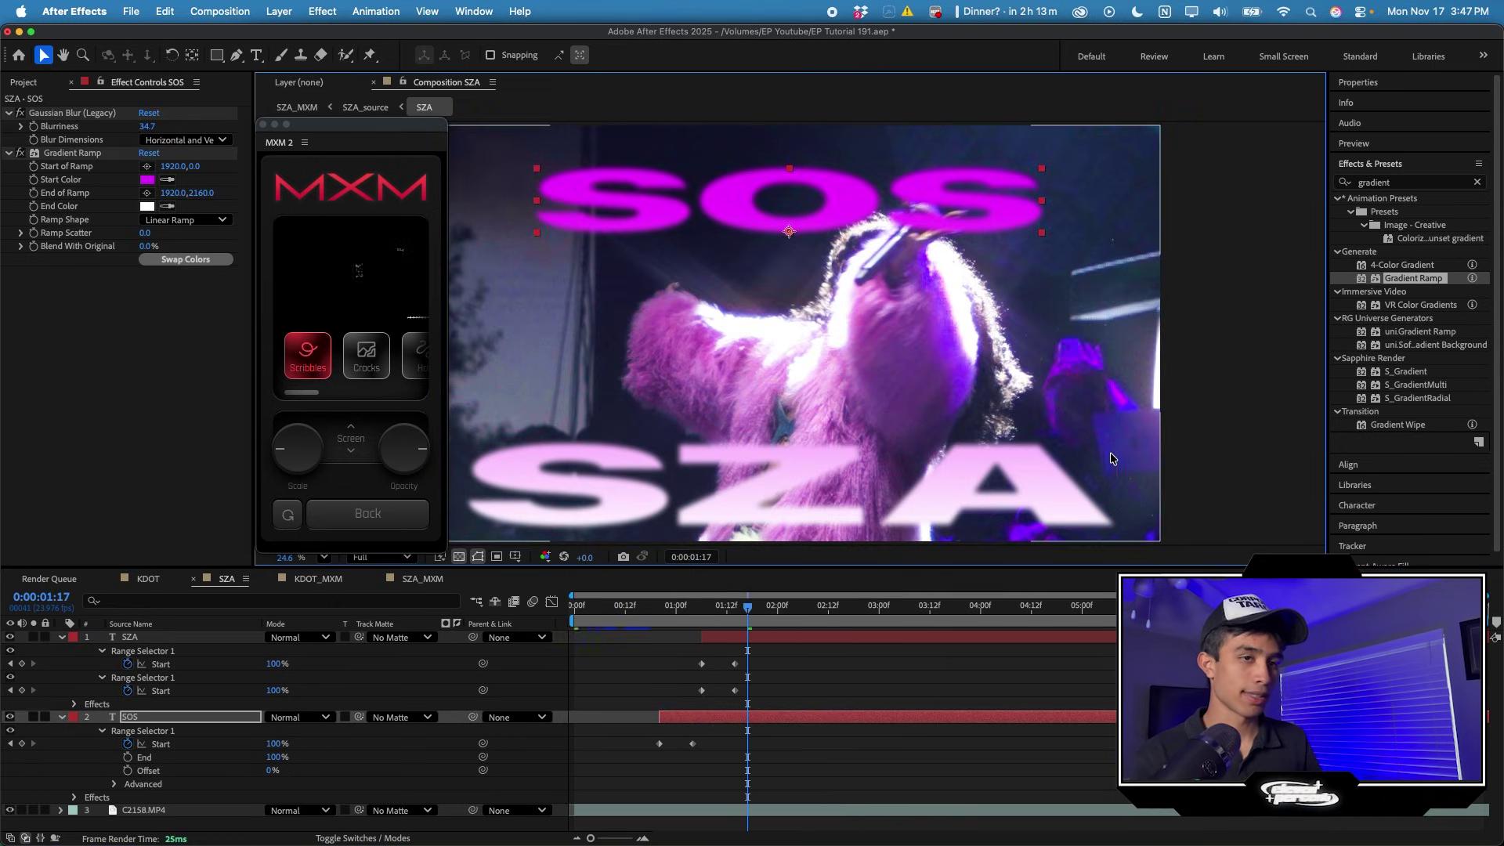
{"action": "left_click", "coordinate": [1046, 470]}
{"action": "left_click_drag", "start_coordinate": [1038, 483], "coordinate": [985, 459]}
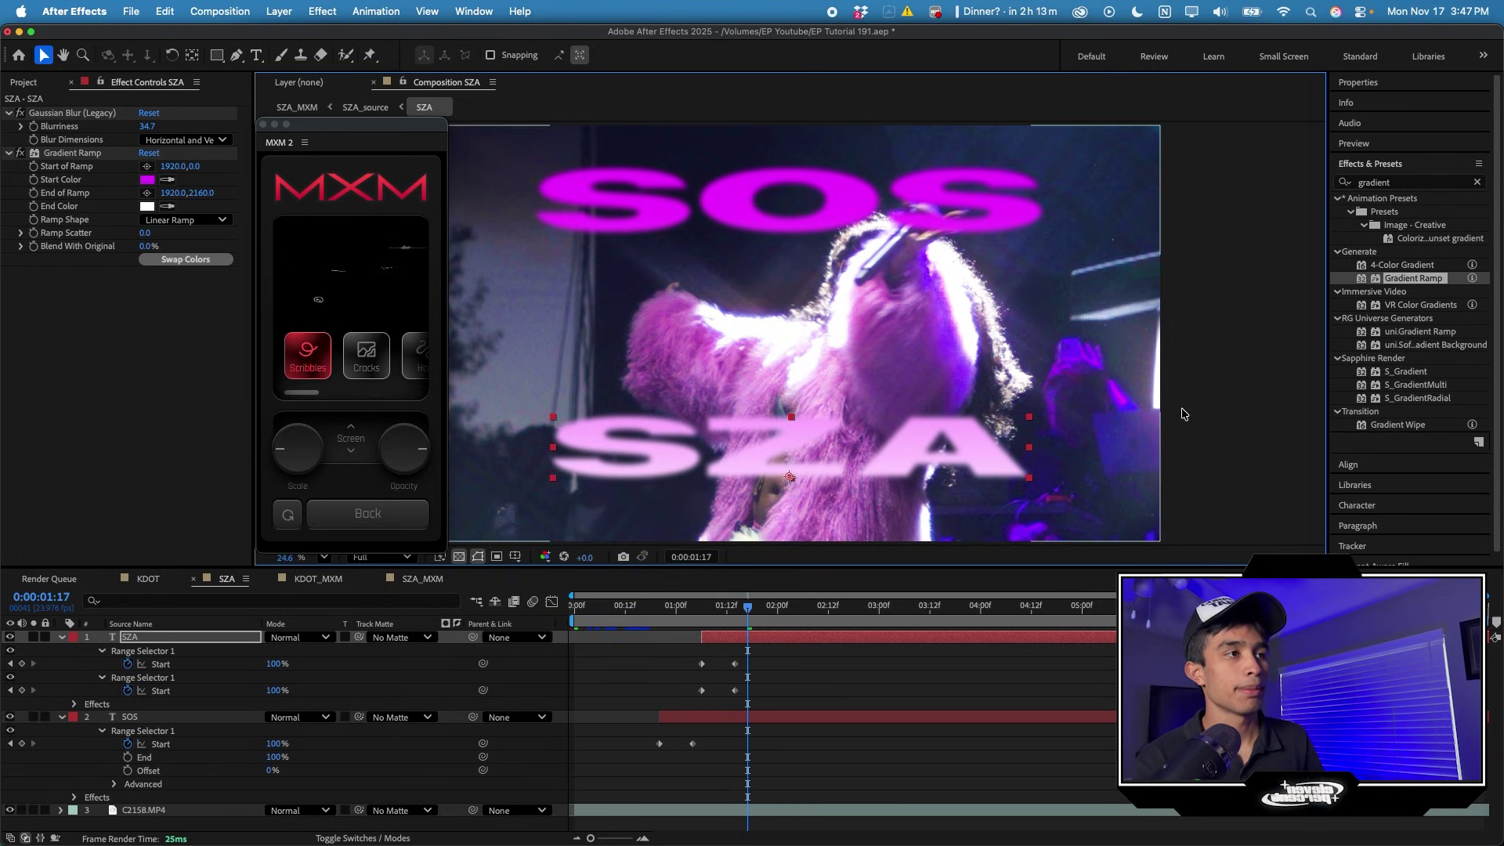
{"action": "left_click", "coordinate": [422, 578]}
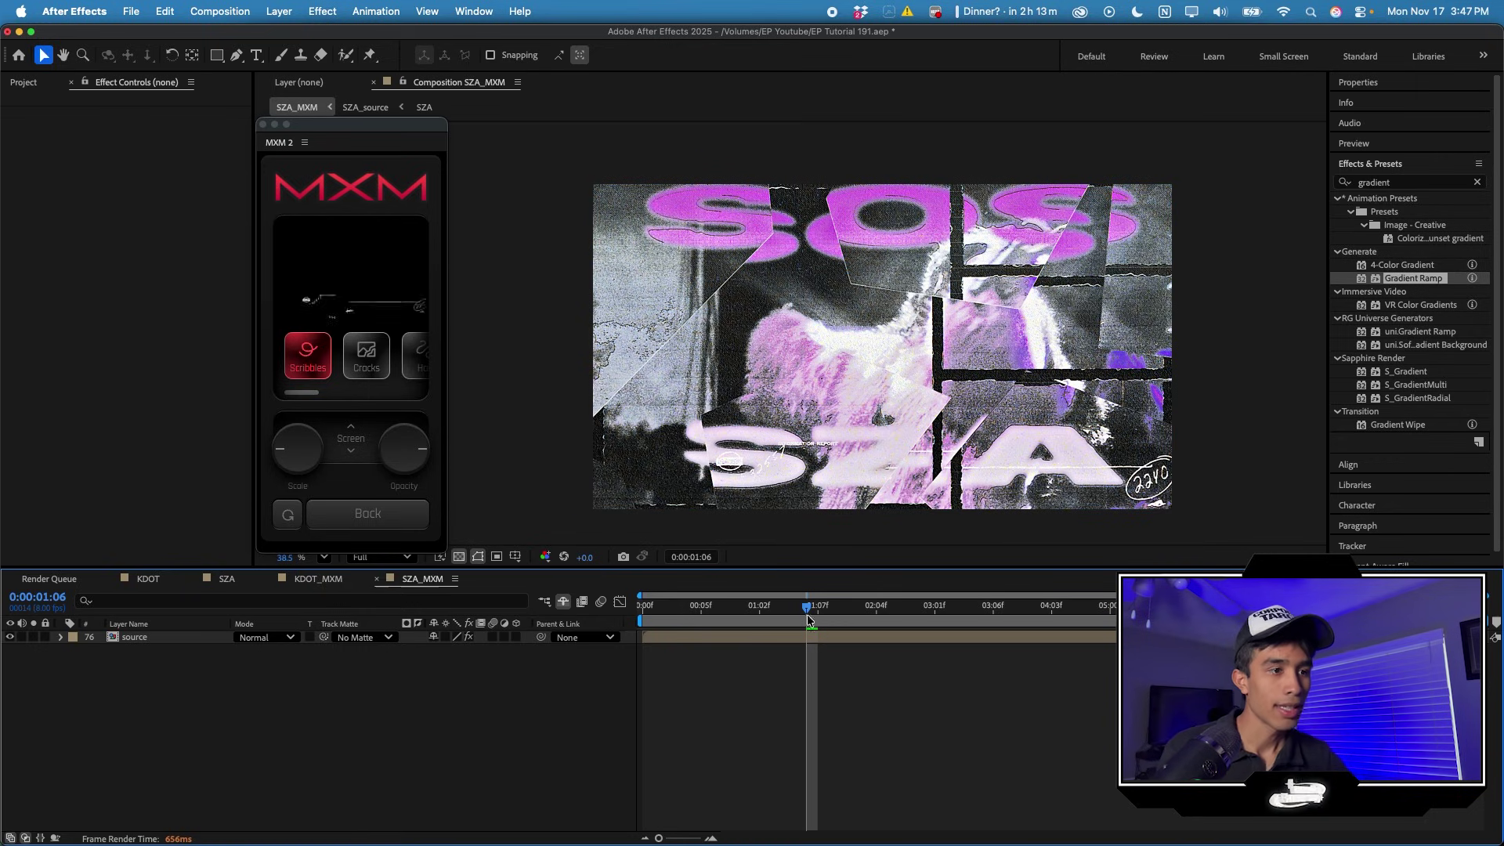
{"action": "left_click_drag", "start_coordinate": [809, 620], "coordinate": [924, 619]}
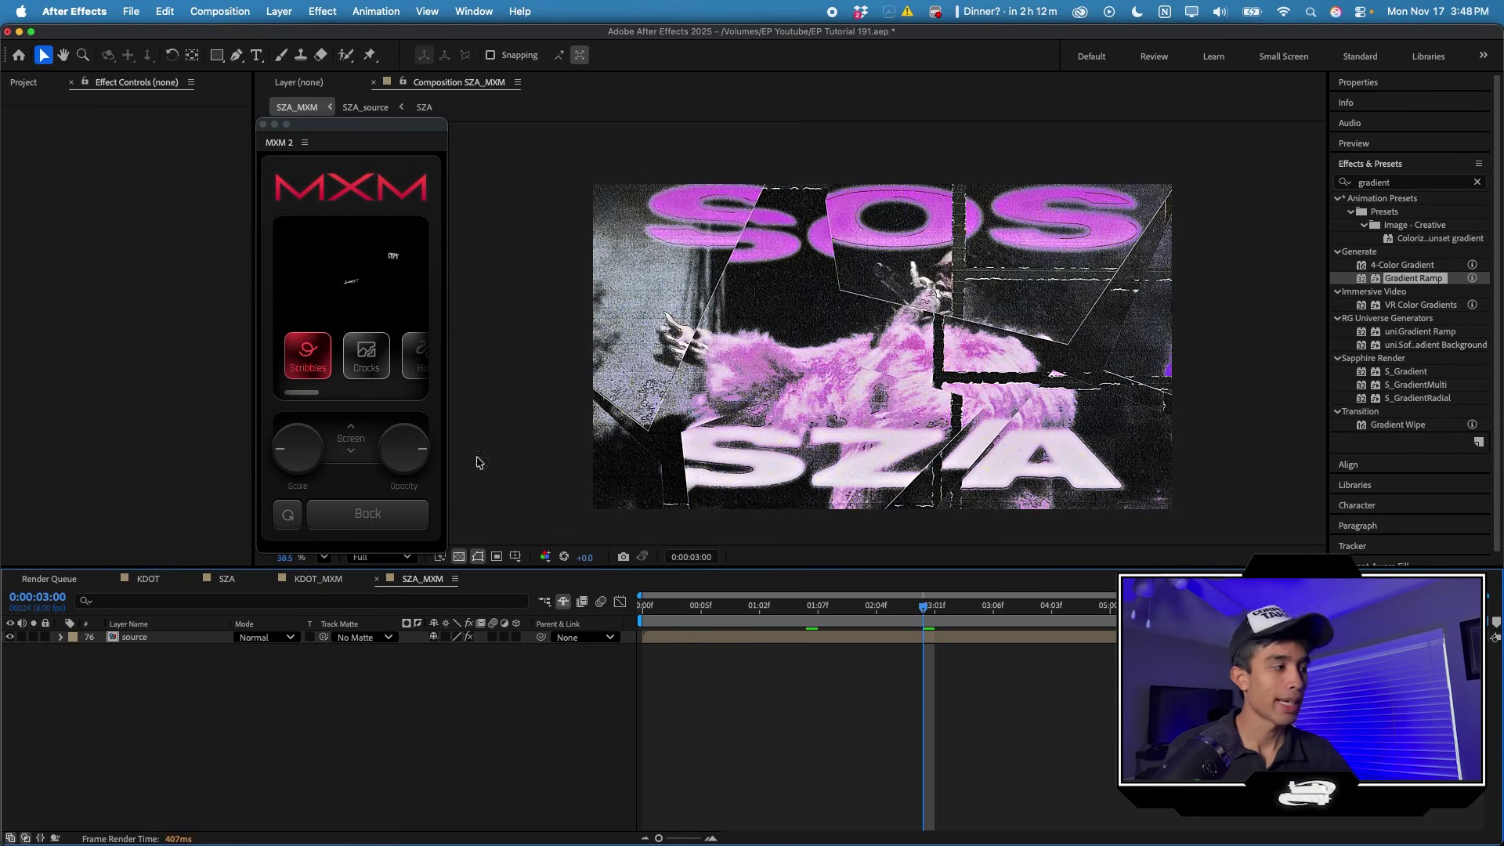
Step: Change the cuts of SZA_MXM from the Dash style to Rips 1 and from Layout 6 to Layout 4
{"action": "left_click", "coordinate": [333, 519]}
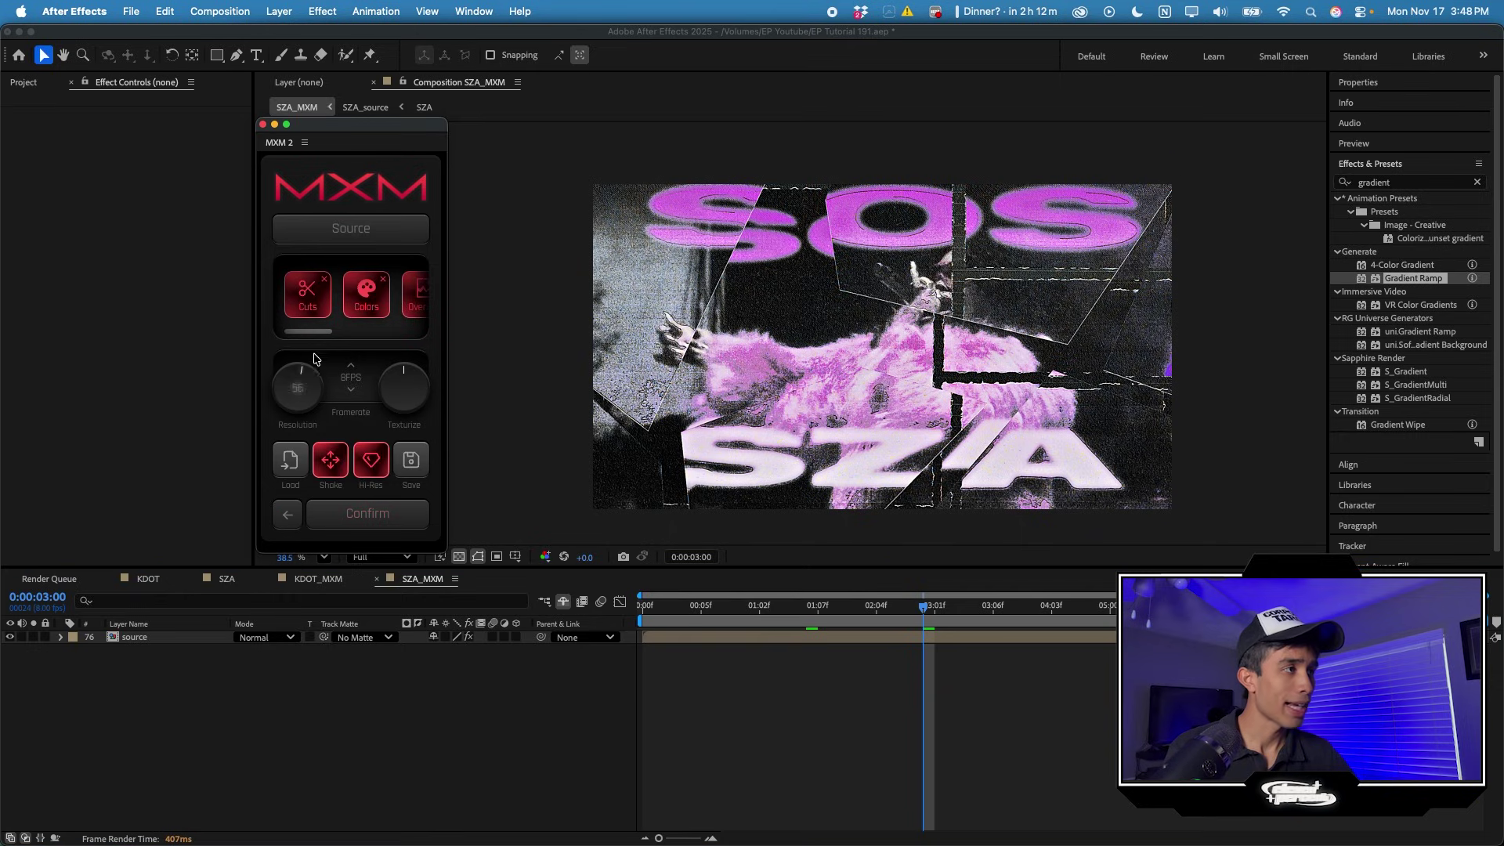
{"action": "left_click", "coordinate": [305, 310]}
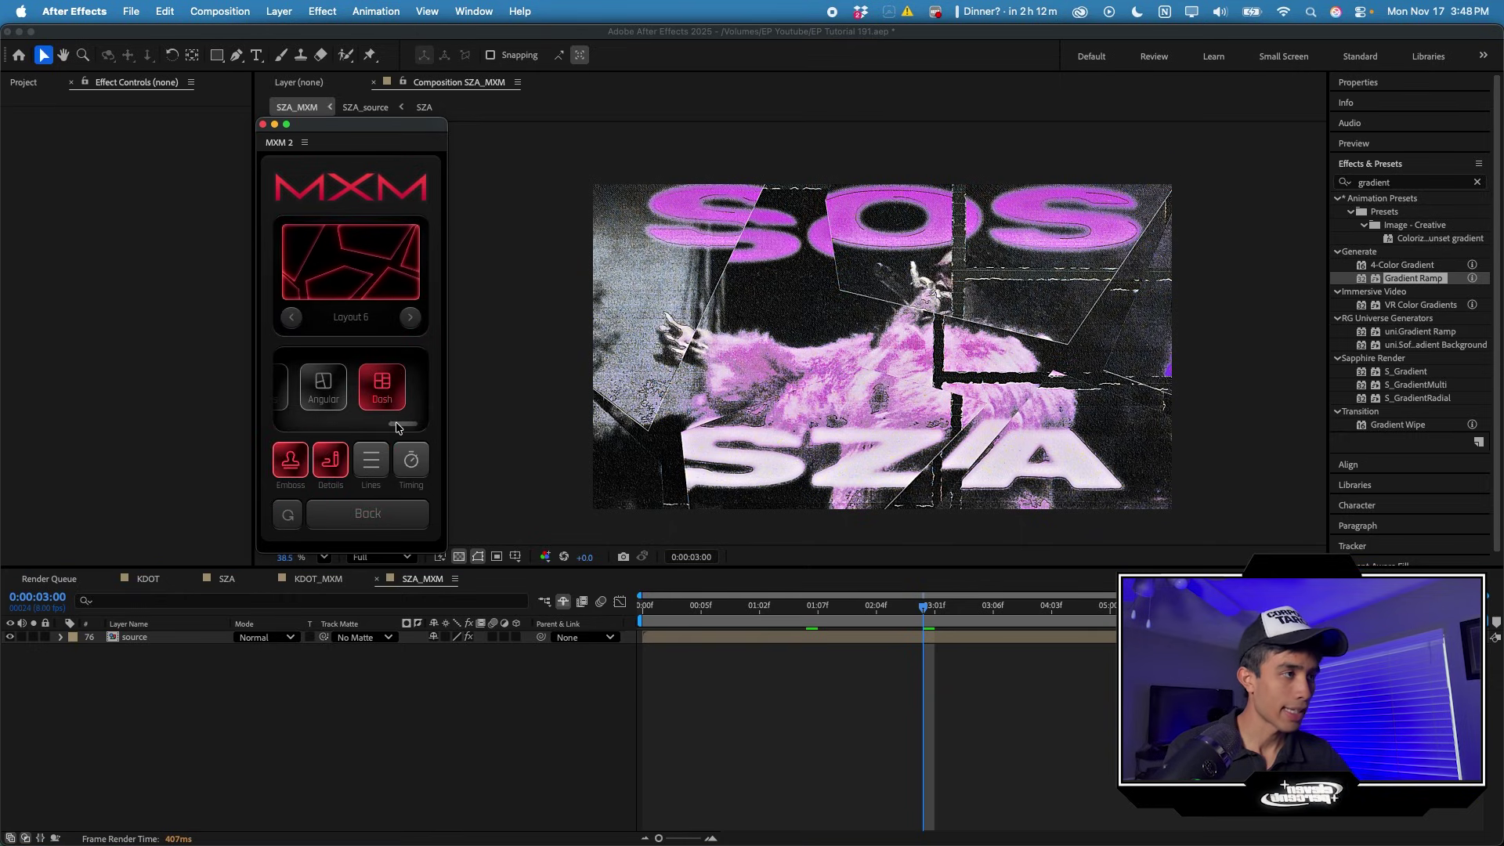
{"action": "left_click_drag", "start_coordinate": [397, 427], "coordinate": [291, 426]}
{"action": "left_click", "coordinate": [311, 396]}
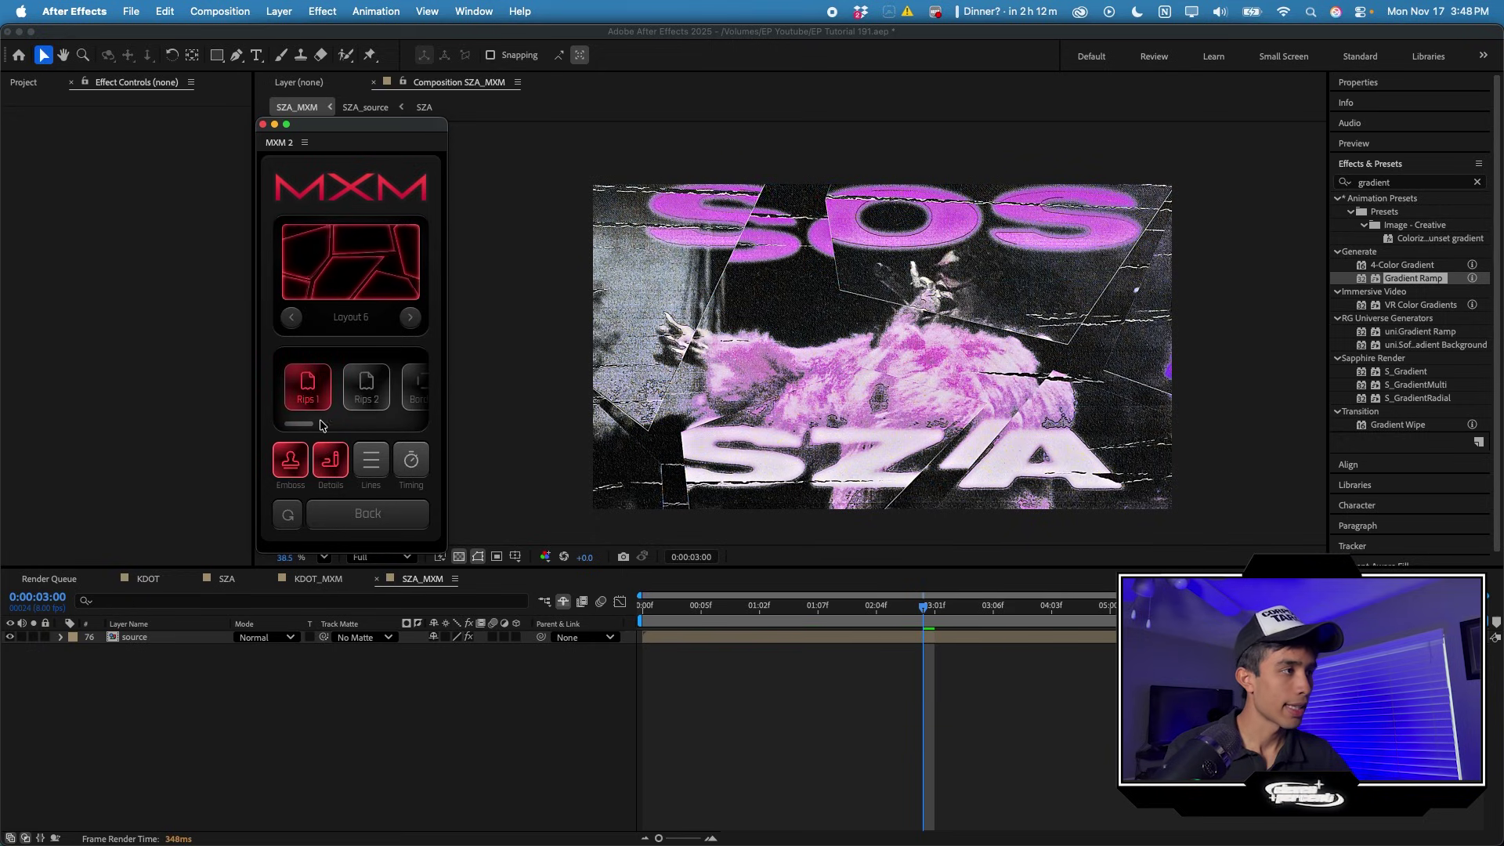
{"action": "left_click", "coordinate": [290, 318]}
{"action": "left_click", "coordinate": [290, 318]}
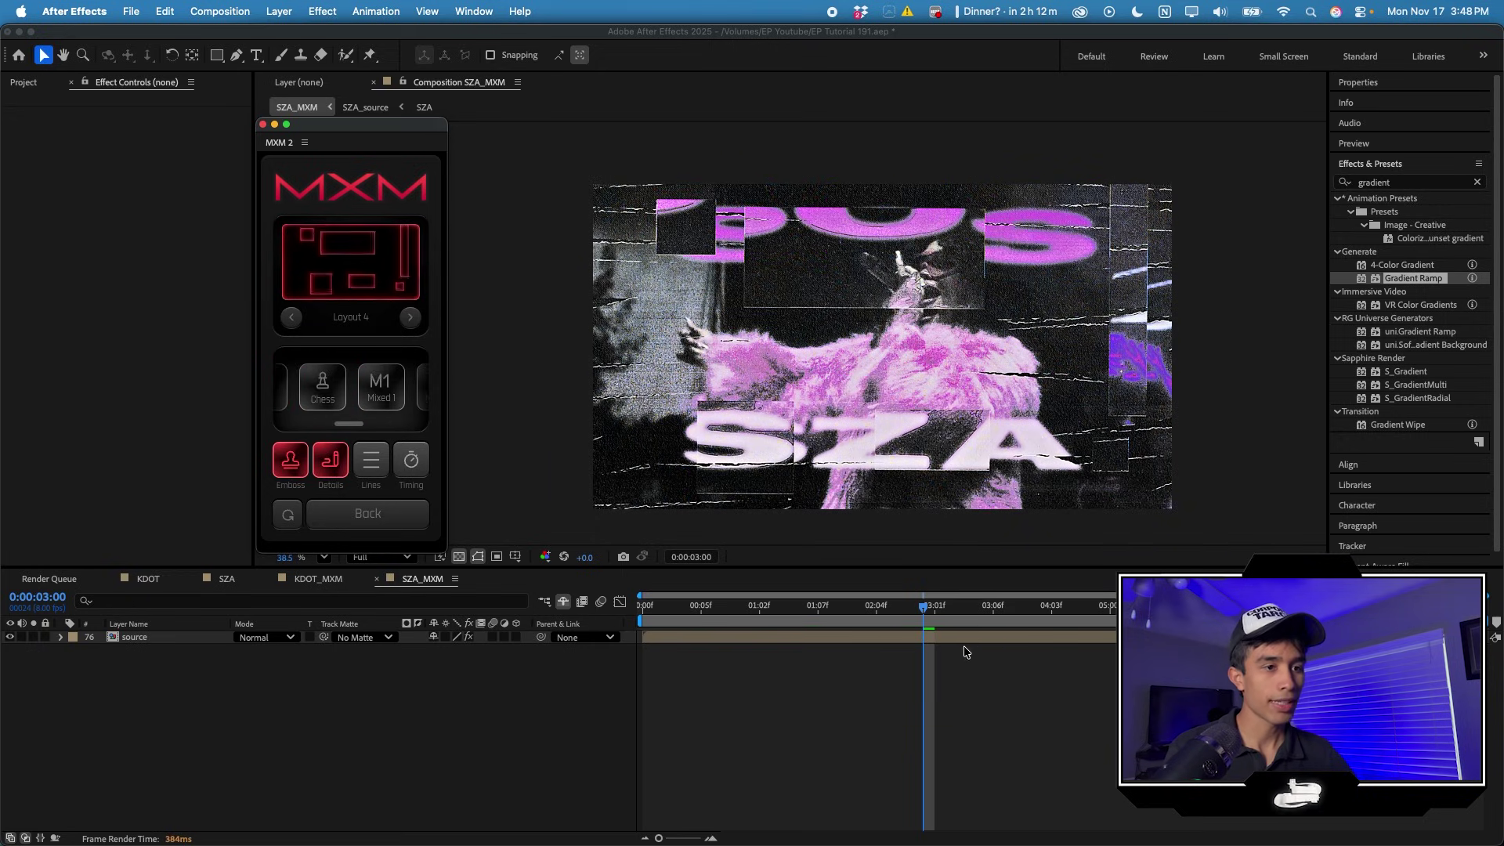
Step: Preview the Layout 4 cuts from 0:00:01:06 and inspect the texture close up at 0:00:02:00
{"action": "left_click", "coordinate": [807, 617]}
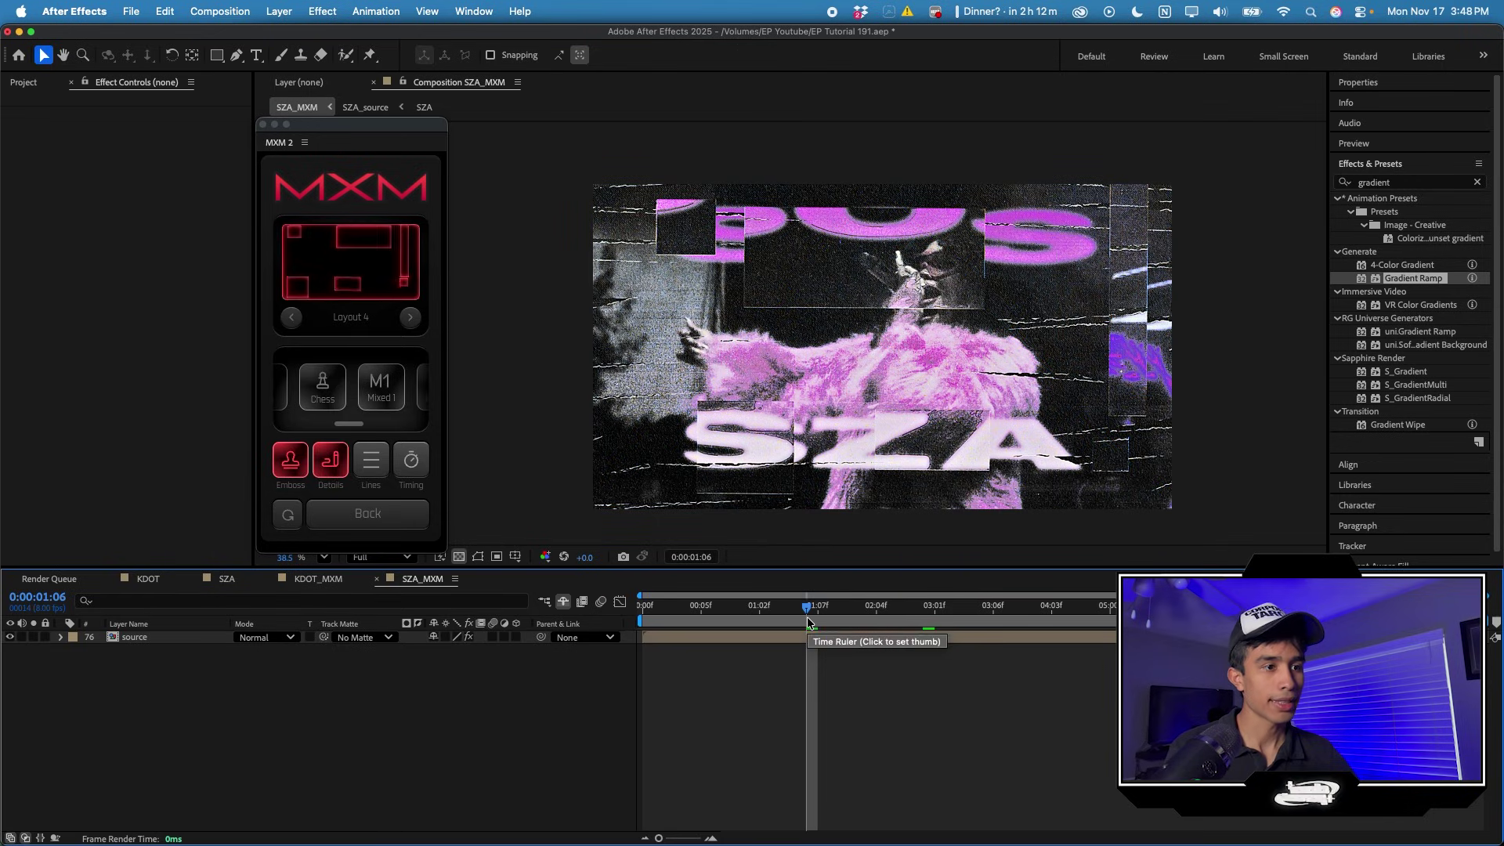
{"action": "key", "text": "space"}
{"action": "key", "text": "space"}
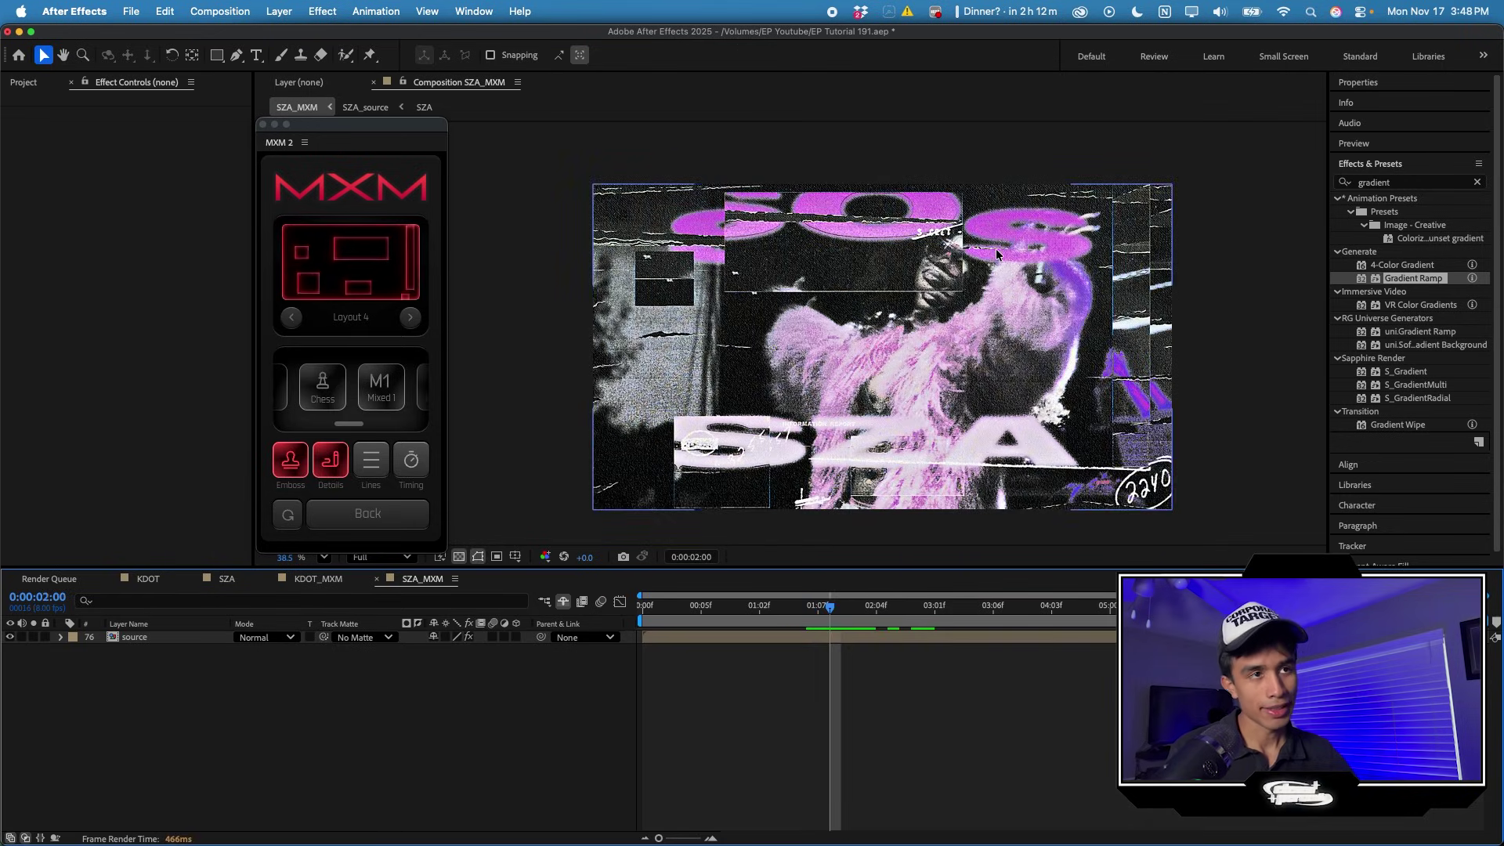
{"action": "scroll", "coordinate": [996, 246], "scroll_direction": "up", "scroll_amount": 5}
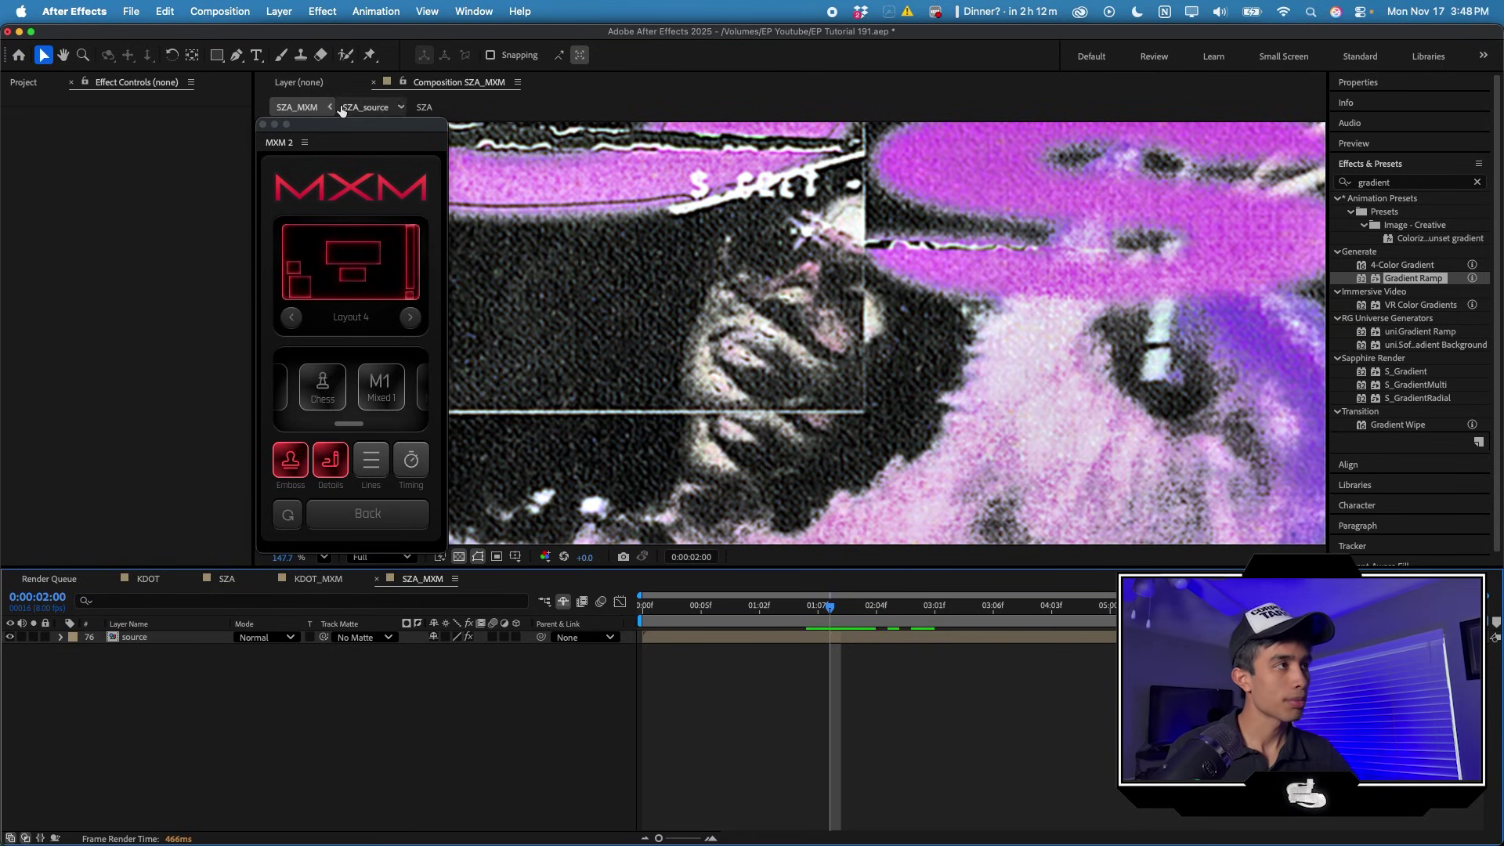
Step: Move the MXM 2 panel clear of the image, return to its main settings and compare the texture with Hi-Res off and on
{"action": "left_click_drag", "start_coordinate": [353, 127], "coordinate": [372, 87]}
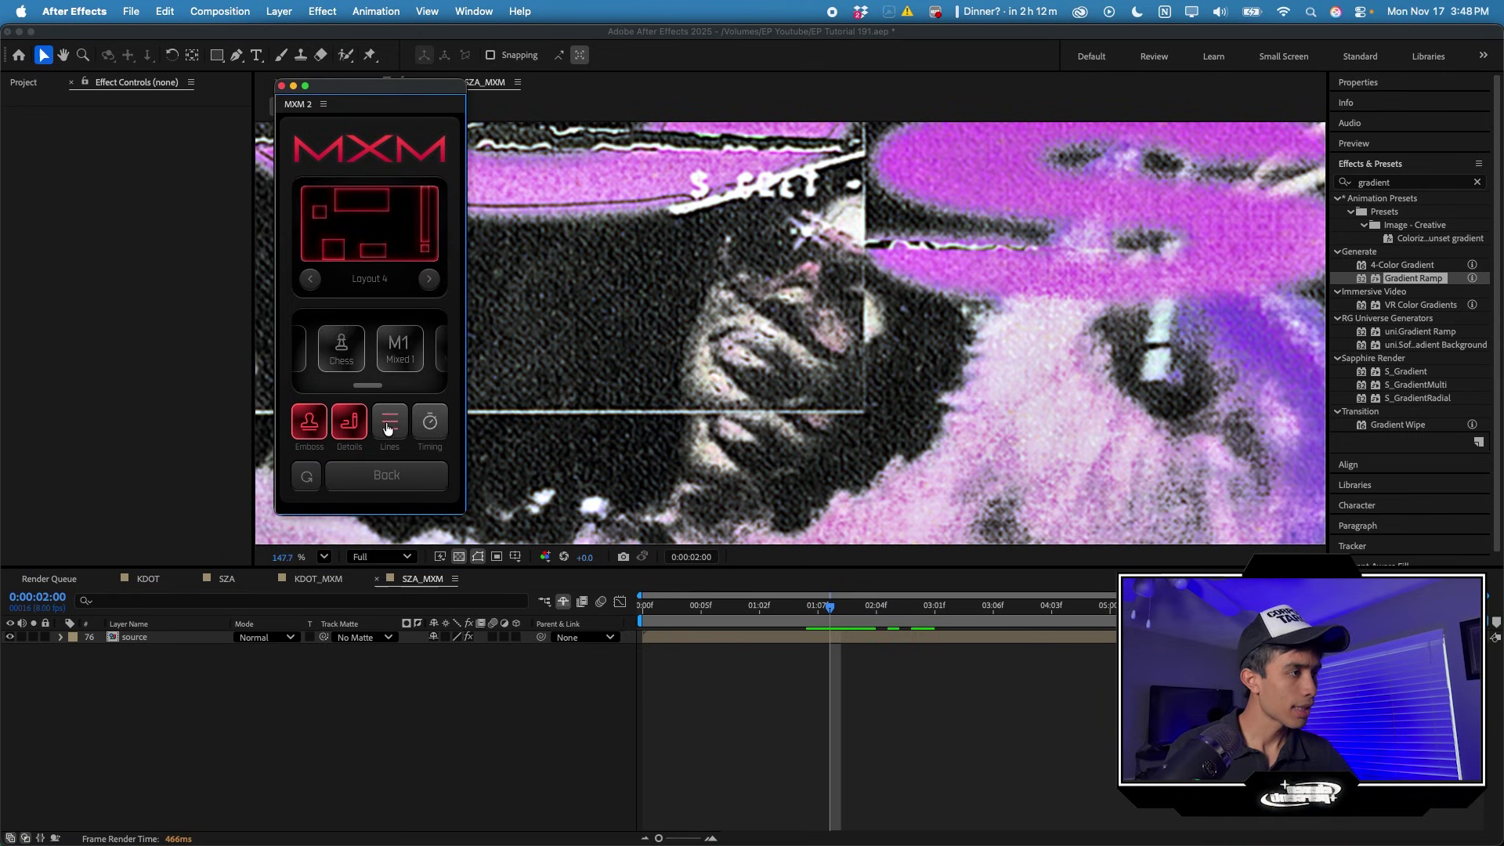
{"action": "left_click", "coordinate": [379, 475]}
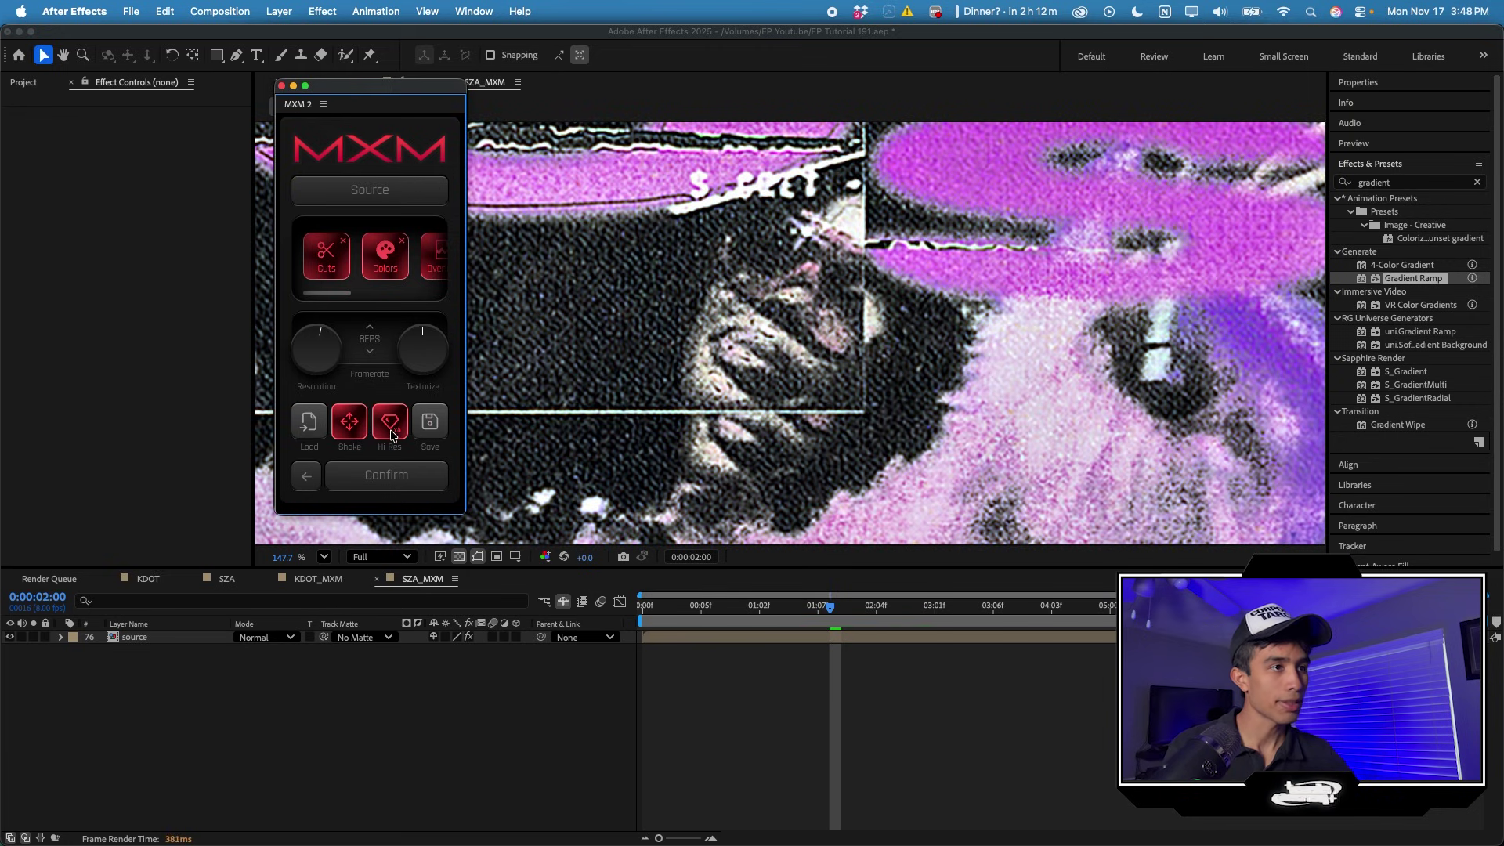
{"action": "scroll", "coordinate": [711, 311], "scroll_direction": "down", "scroll_amount": 3}
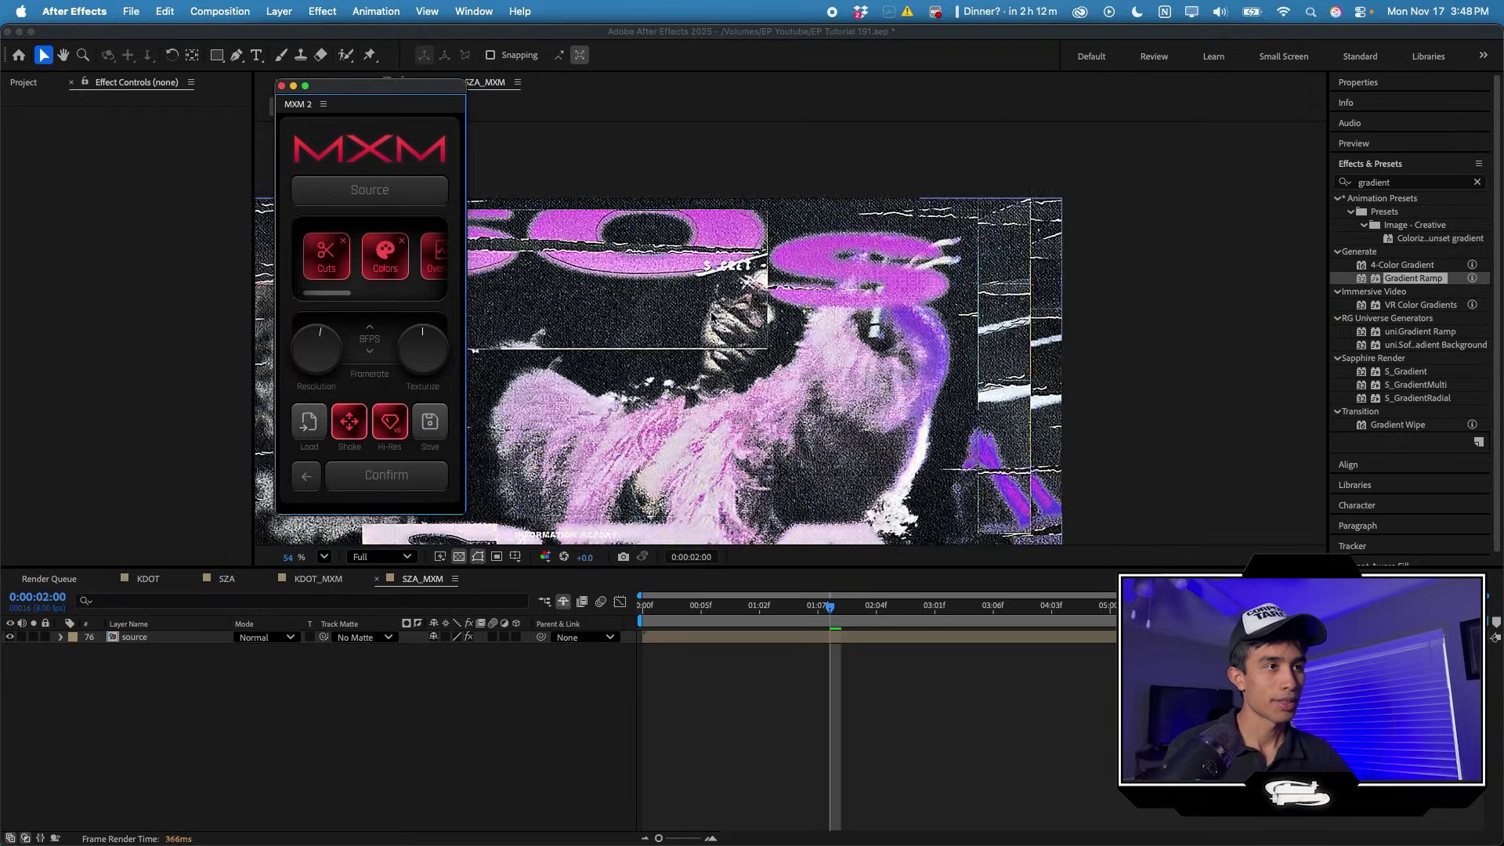
{"action": "scroll", "coordinate": [711, 312], "scroll_direction": "up", "scroll_amount": 3}
{"action": "scroll", "coordinate": [711, 312], "scroll_direction": "down", "scroll_amount": 5}
{"action": "scroll", "coordinate": [711, 311], "scroll_direction": "up", "scroll_amount": 4}
{"action": "scroll", "coordinate": [711, 312], "scroll_direction": "down", "scroll_amount": 3}
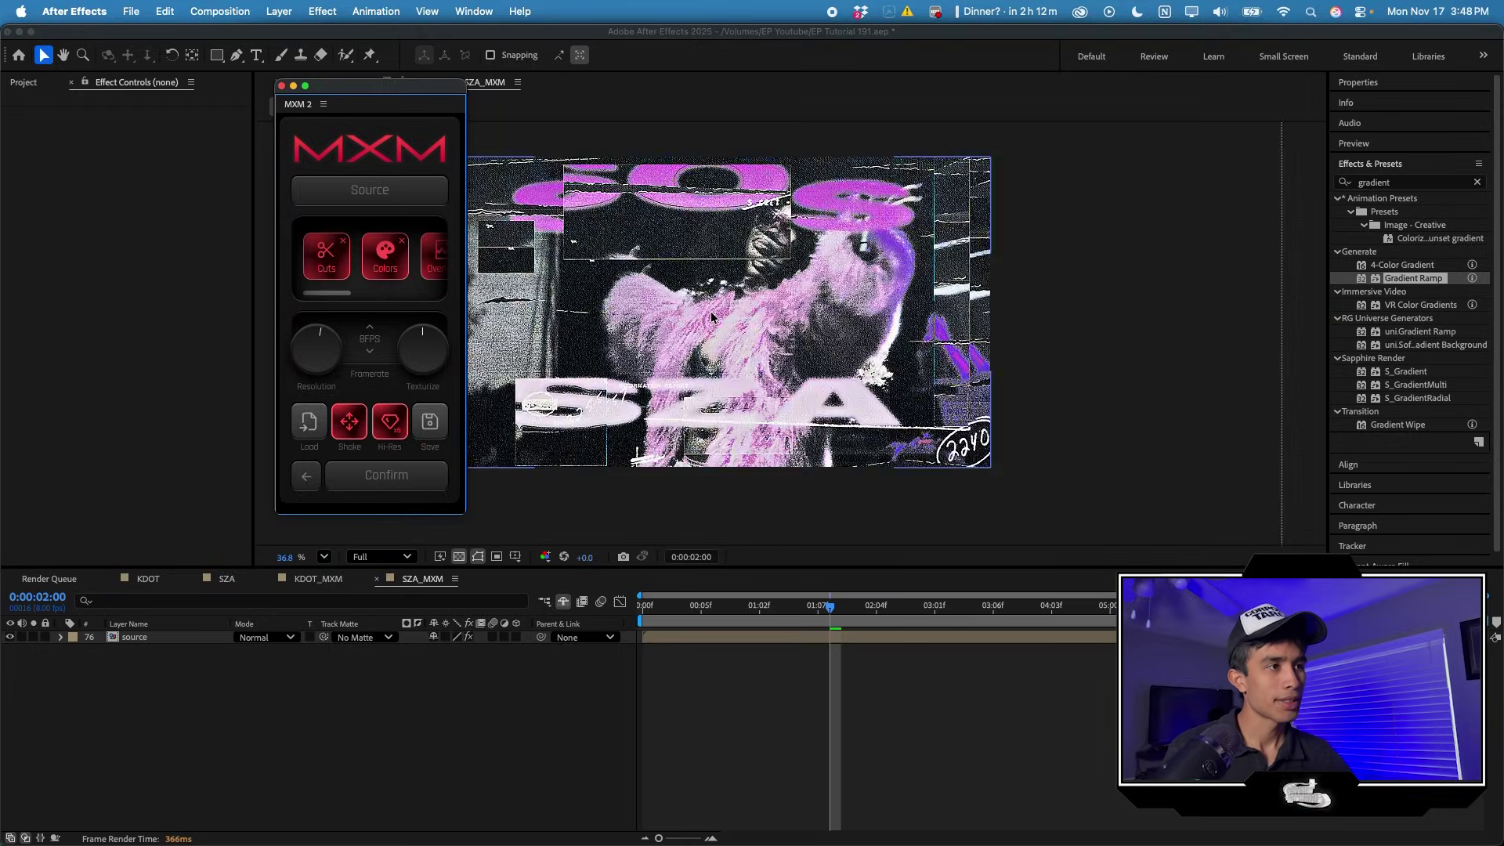
{"action": "scroll", "coordinate": [711, 311], "scroll_direction": "up", "scroll_amount": 3}
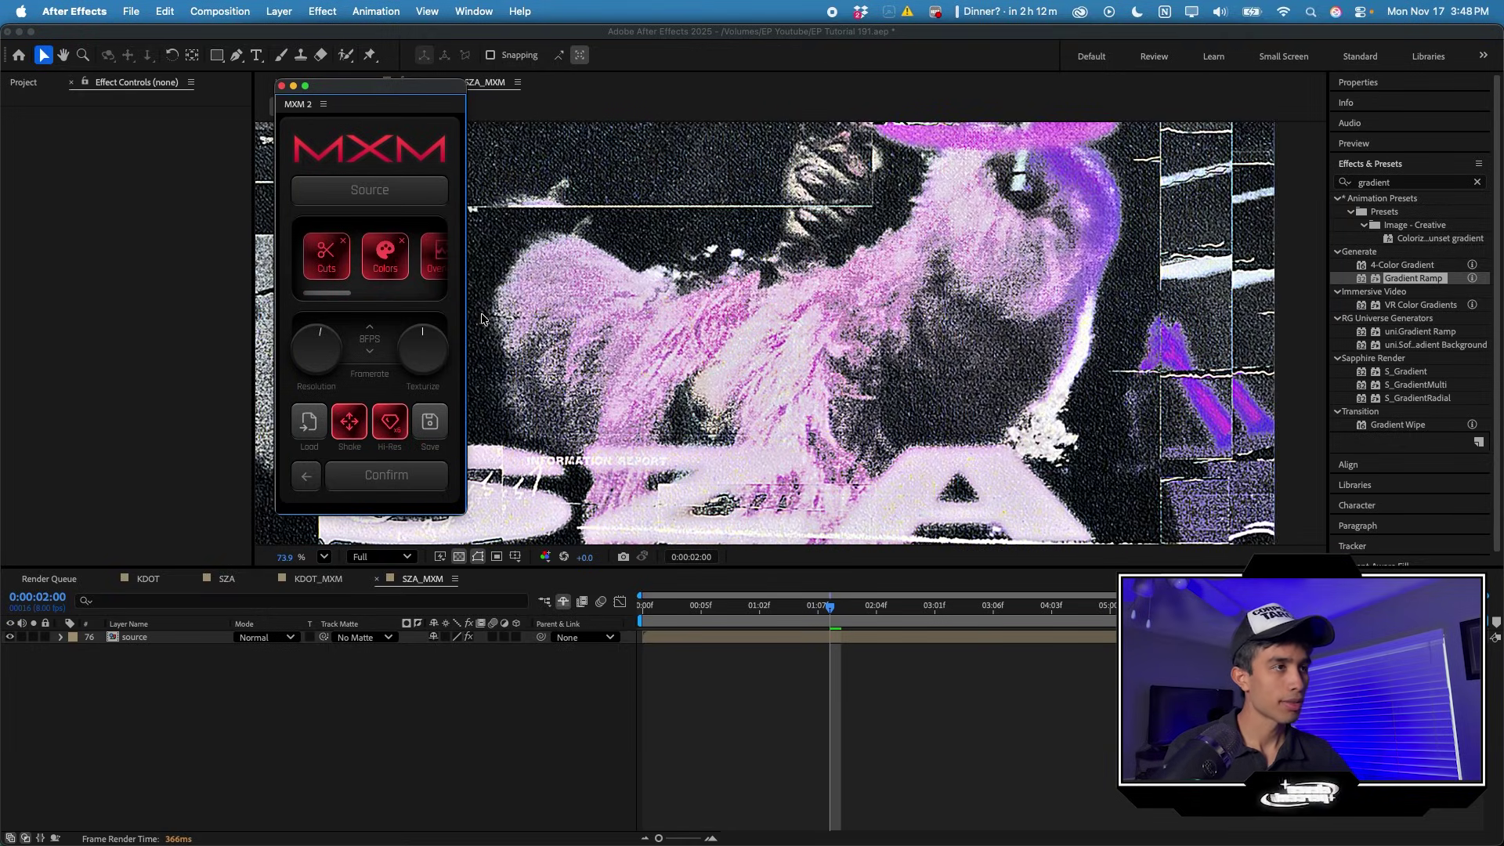
{"action": "left_click", "coordinate": [391, 421]}
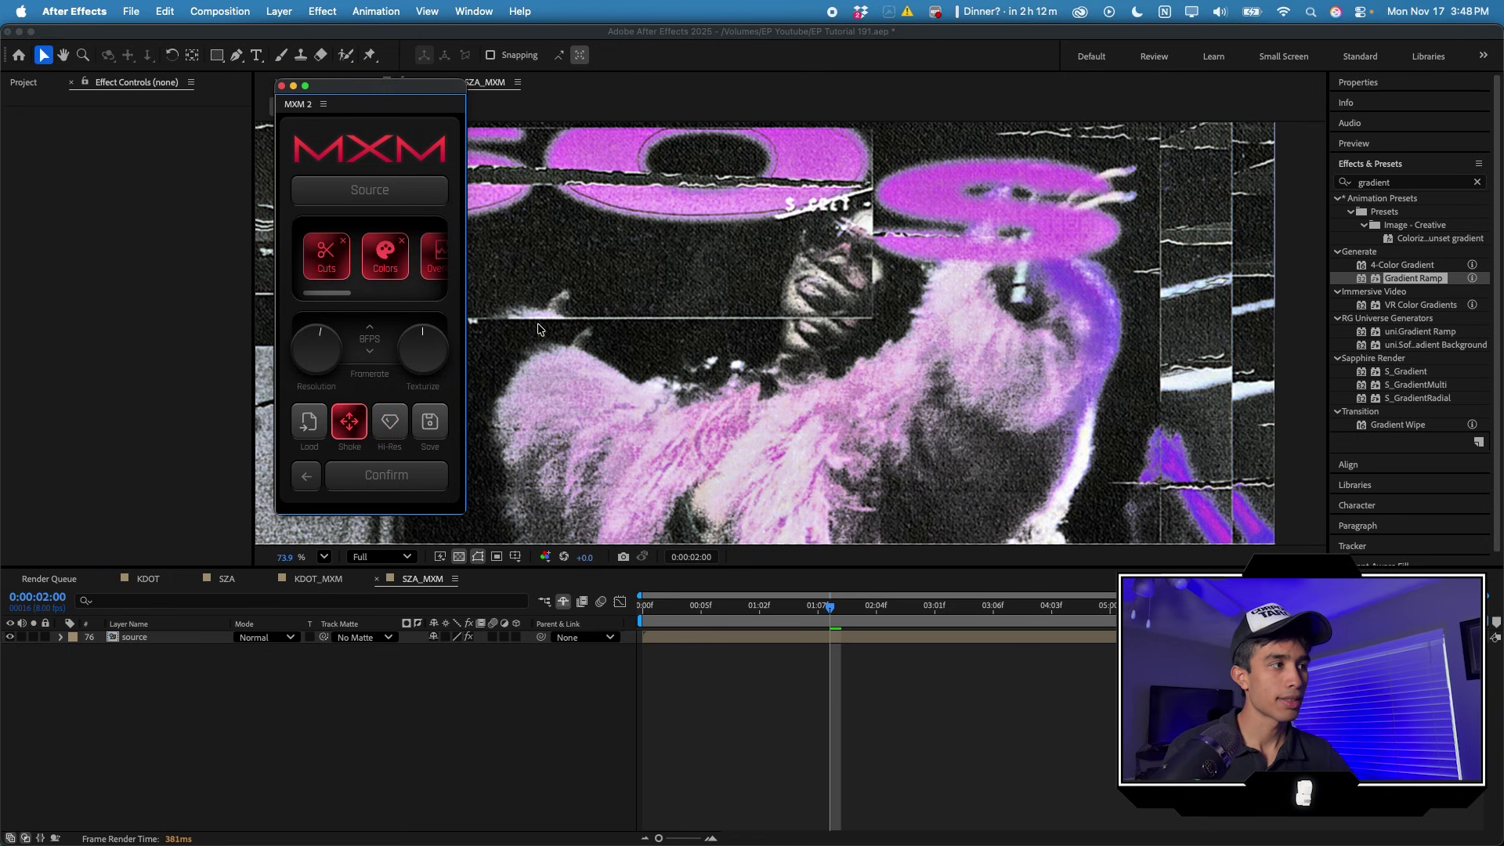
{"action": "left_click", "coordinate": [391, 436]}
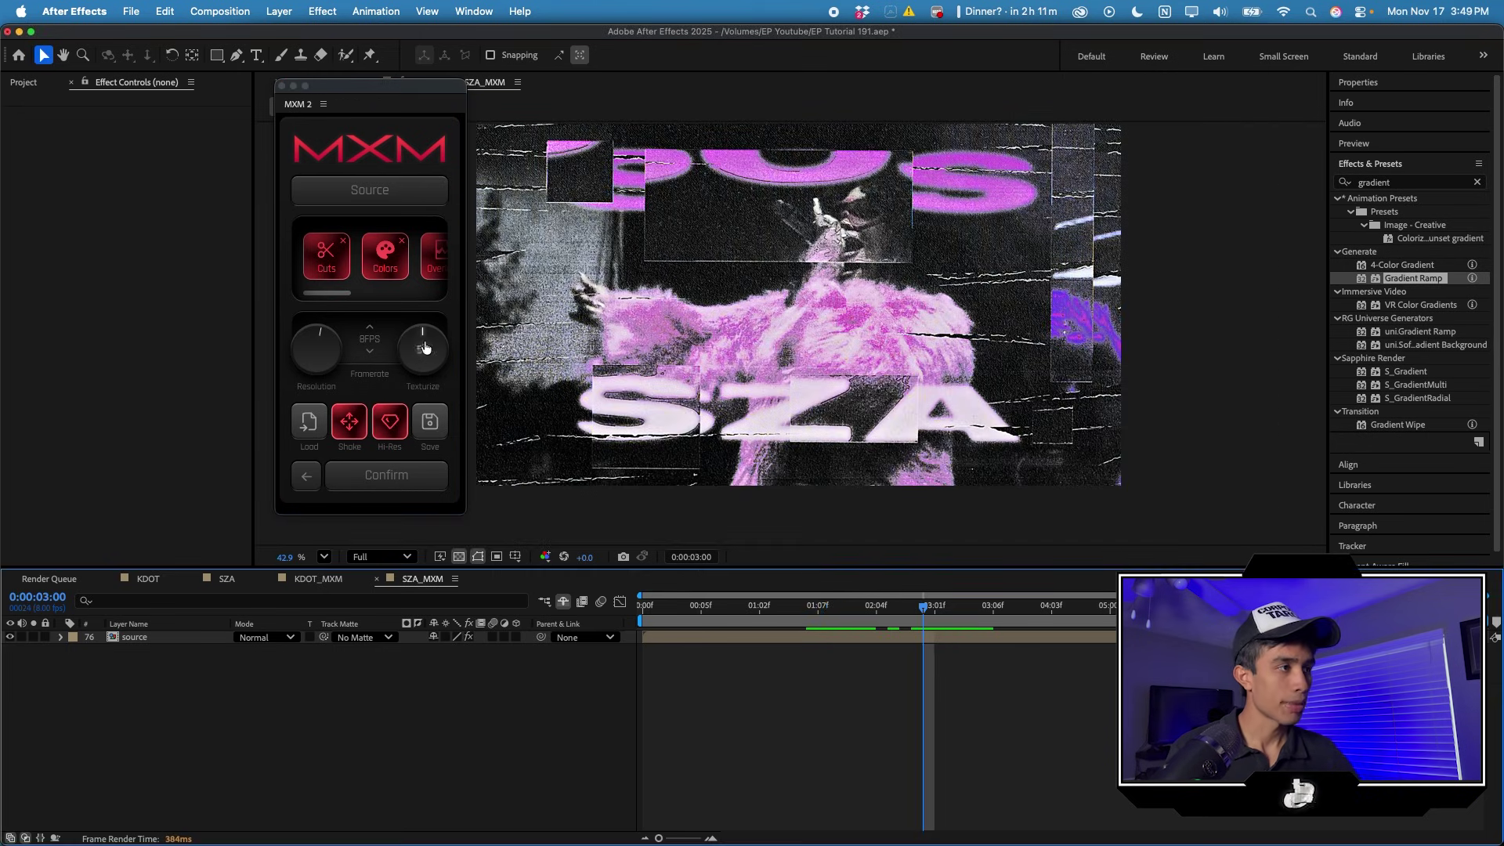
Step: Raise the Texturize amount and lower the Resolution in the main MXM settings
{"action": "left_click_drag", "start_coordinate": [424, 348], "coordinate": [438, 348]}
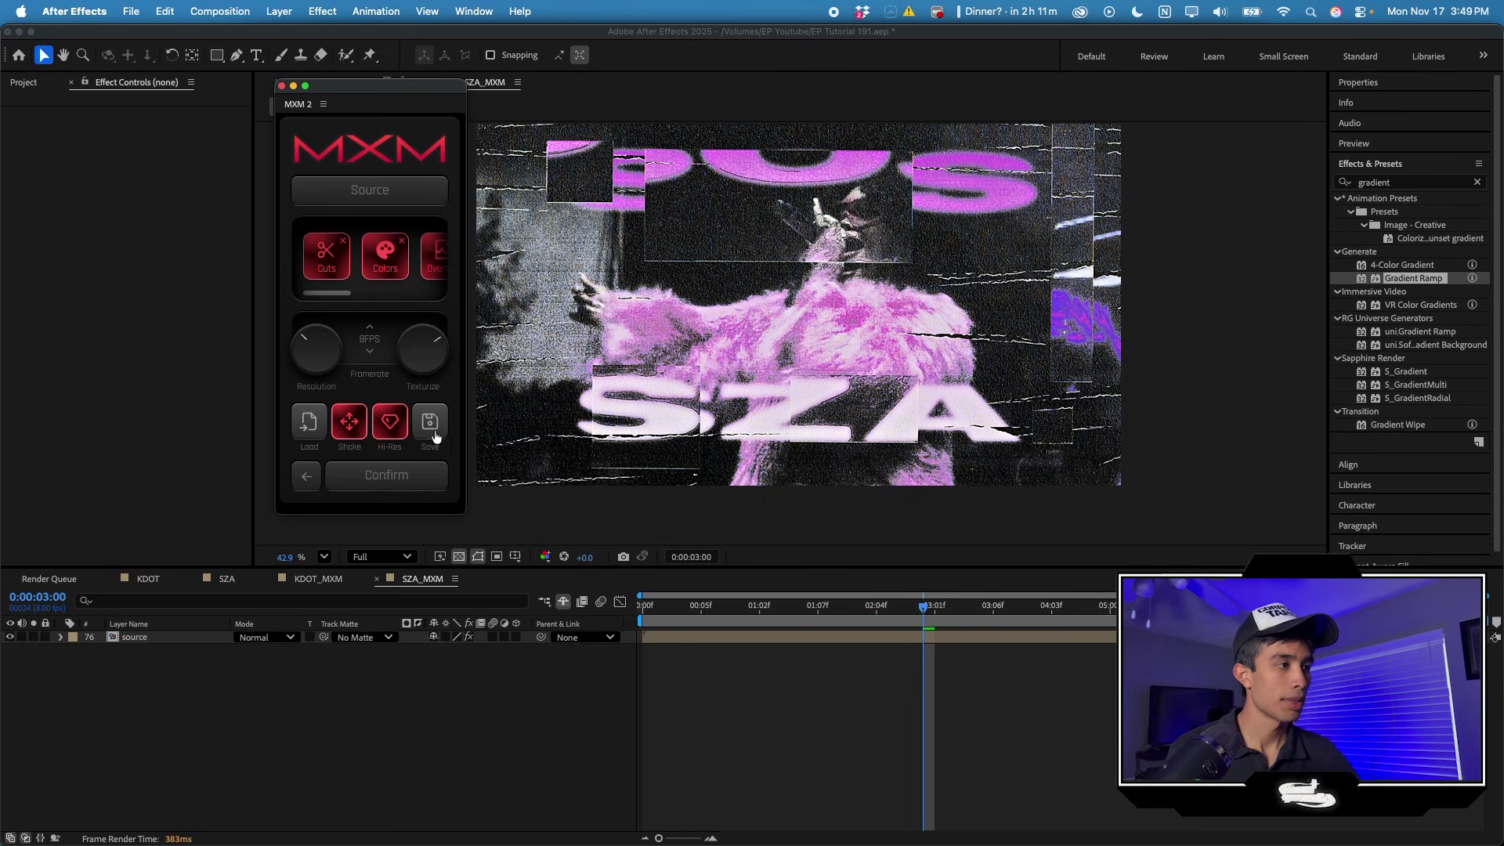
Step: Add the Paint 1 spray-paint effect to SZA_MXM and change its color from red to purple
{"action": "left_click_drag", "start_coordinate": [327, 293], "coordinate": [397, 294]}
{"action": "left_click", "coordinate": [324, 257]}
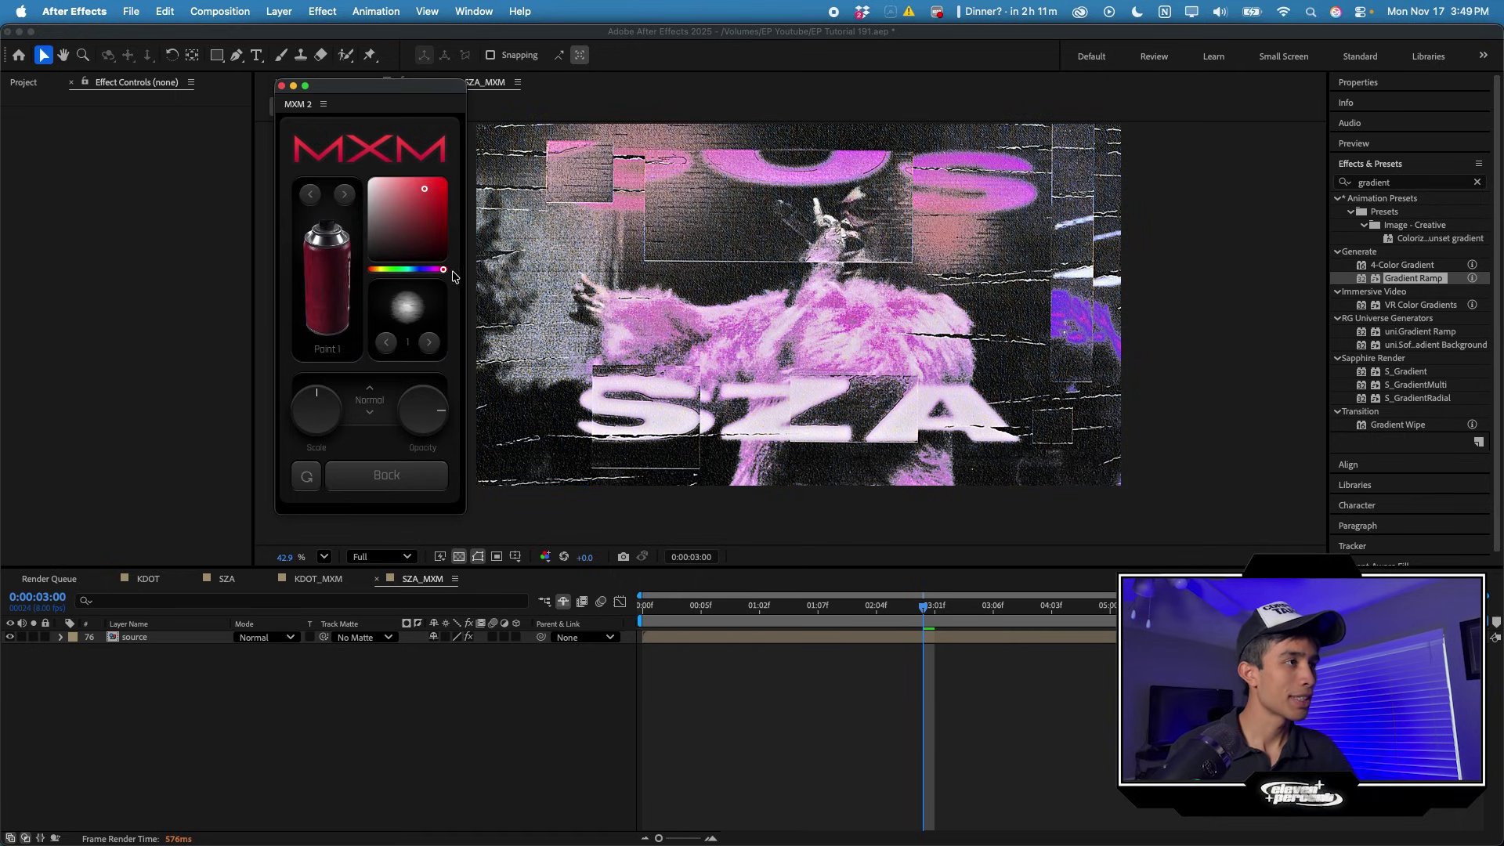
{"action": "left_click_drag", "start_coordinate": [443, 269], "coordinate": [429, 271]}
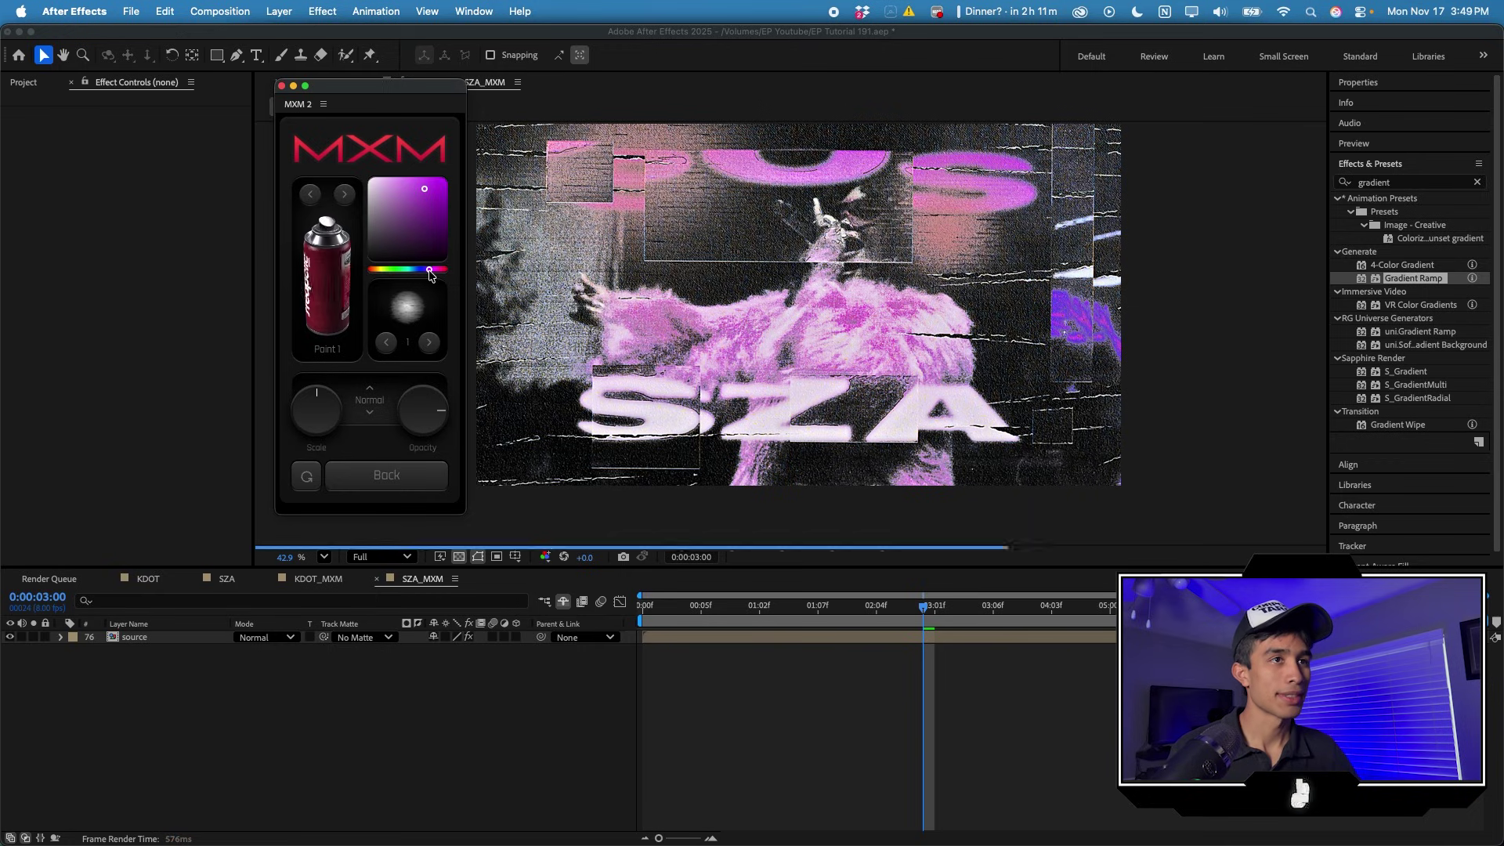
Step: Cycle through the spray patterns of Paint 1 to pattern 2, checking at 0:00:04:00, and return to the main MXM settings
{"action": "left_click", "coordinate": [428, 348]}
{"action": "left_click", "coordinate": [430, 350]}
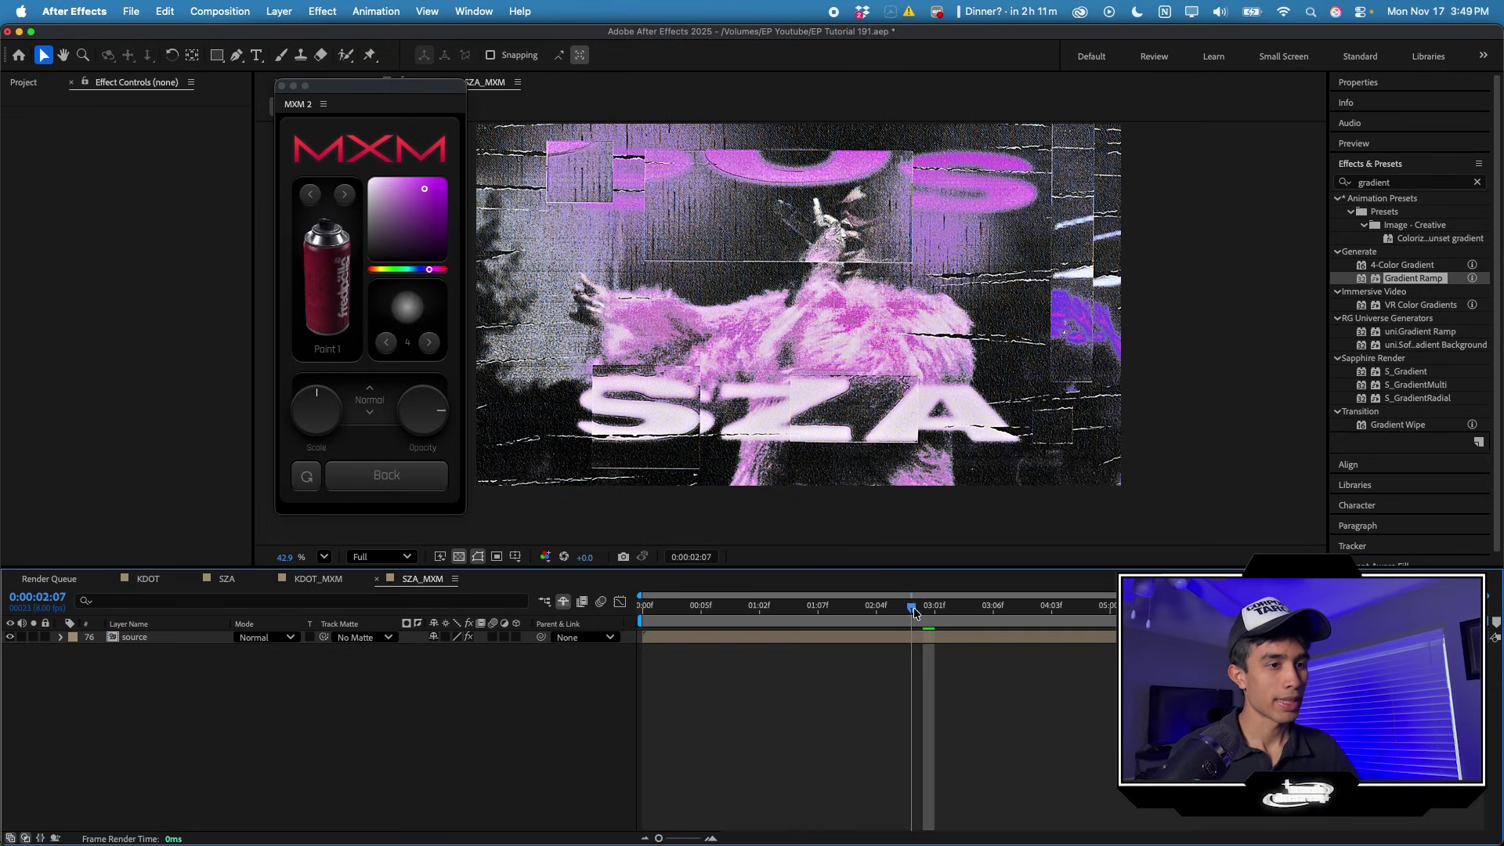
{"action": "left_click_drag", "start_coordinate": [913, 608], "coordinate": [873, 612]}
{"action": "left_click", "coordinate": [430, 342]}
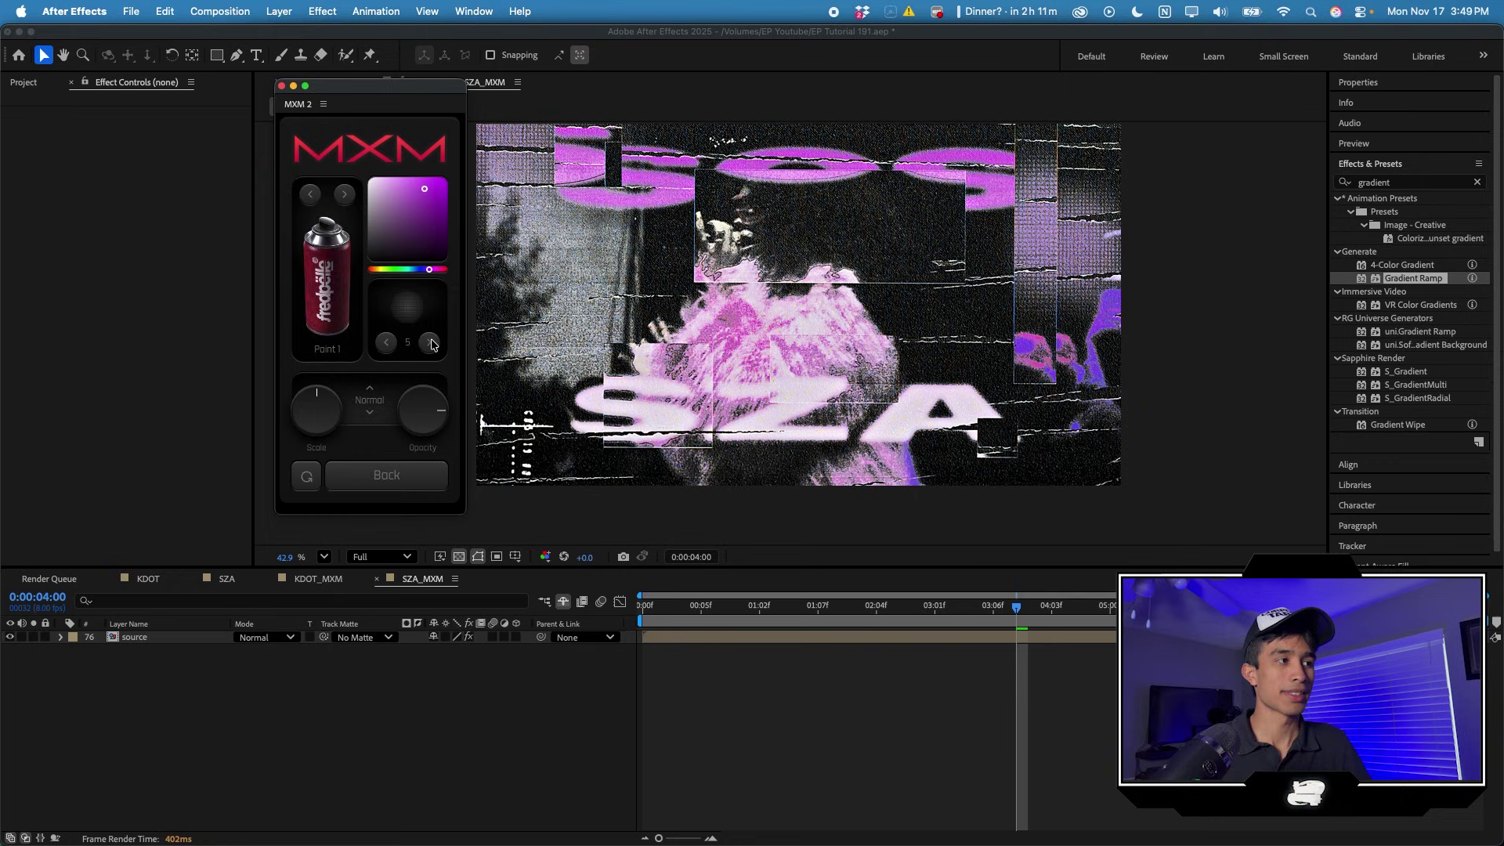
{"action": "left_click", "coordinate": [430, 343]}
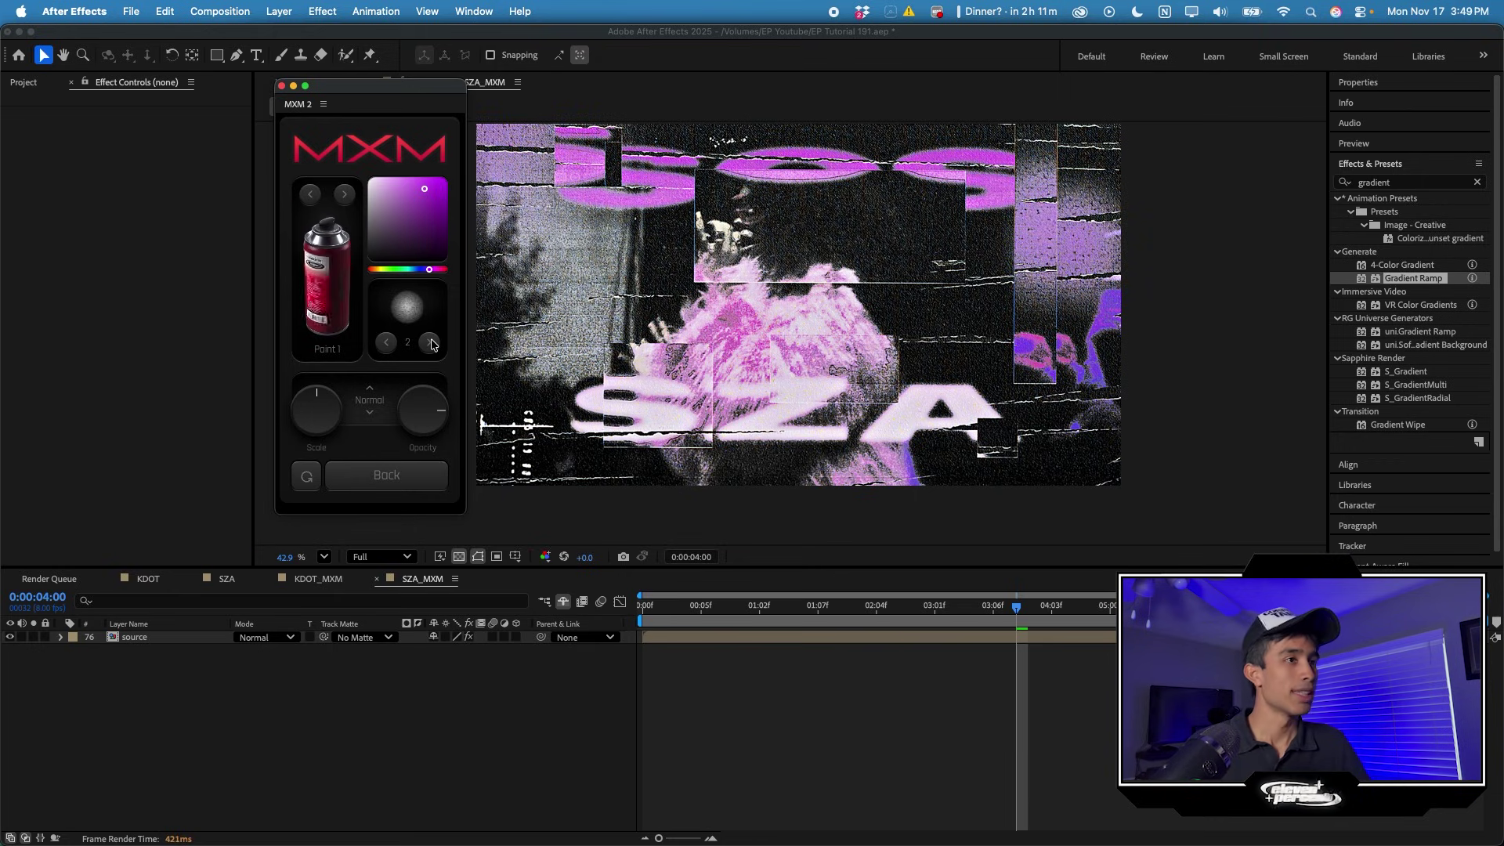
{"action": "left_click", "coordinate": [400, 475]}
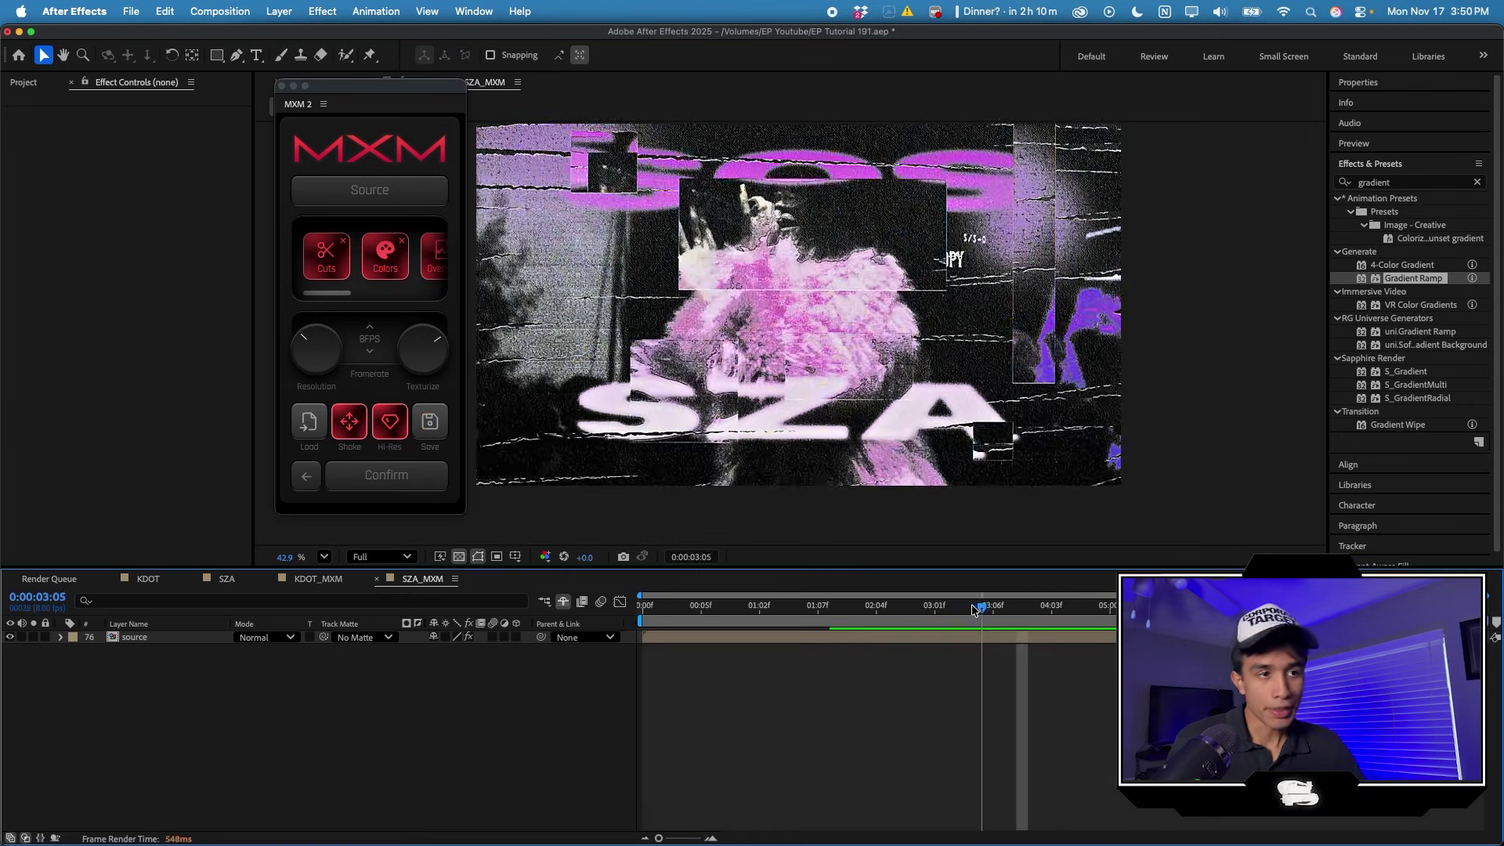
Step: Preview the purple spray paint in SZA_MXM from 0:00:03:00
{"action": "left_click", "coordinate": [877, 615]}
{"action": "left_click", "coordinate": [925, 616]}
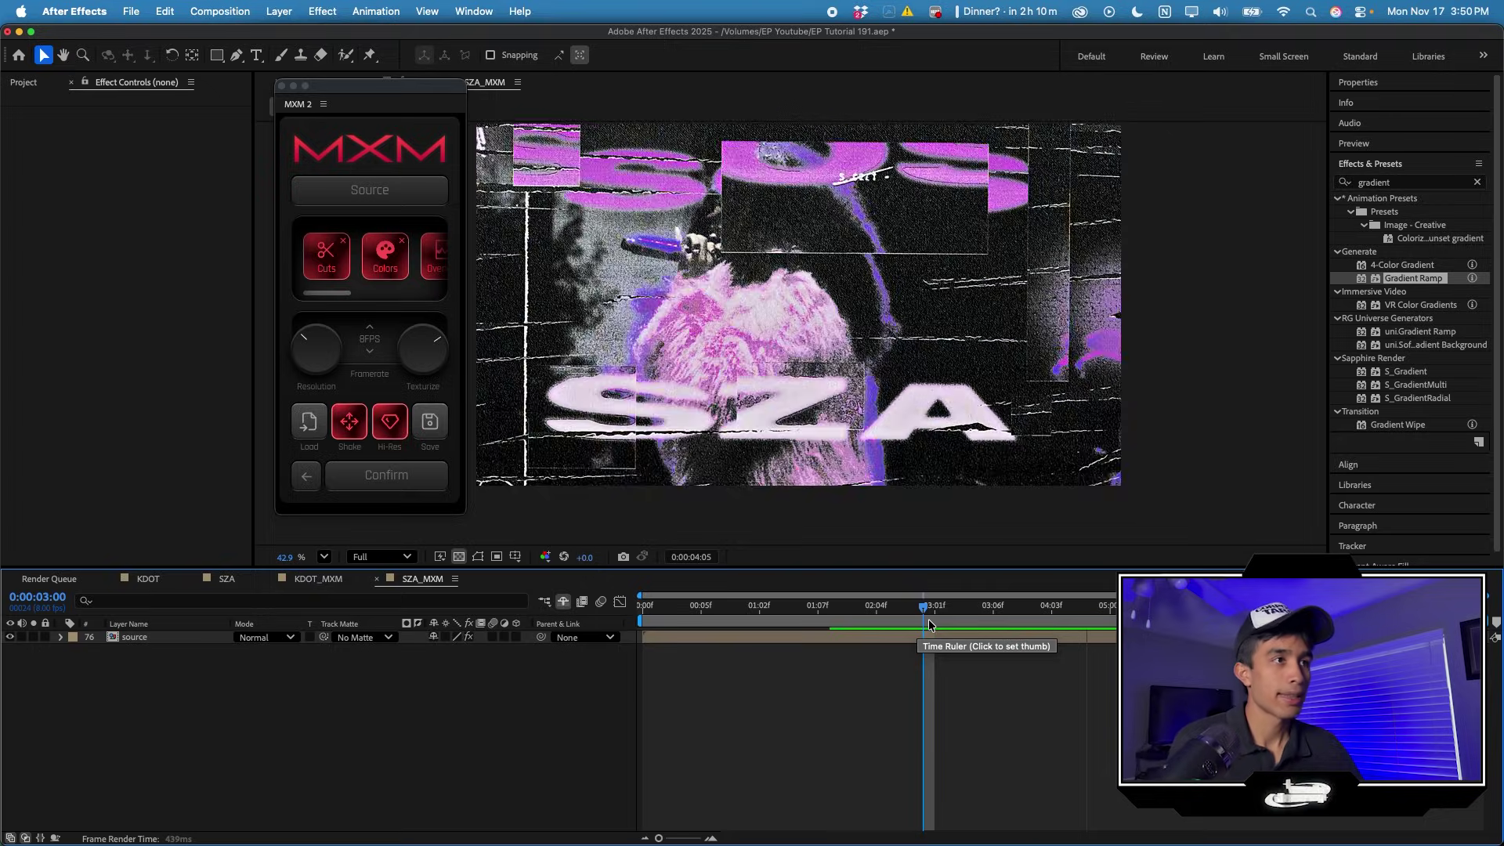
{"action": "key", "text": "space"}
Step: Save the current MXM settings as a preset named EP_MXM2.mxm in the Motion Graphics Templates folder
{"action": "left_click", "coordinate": [421, 424]}
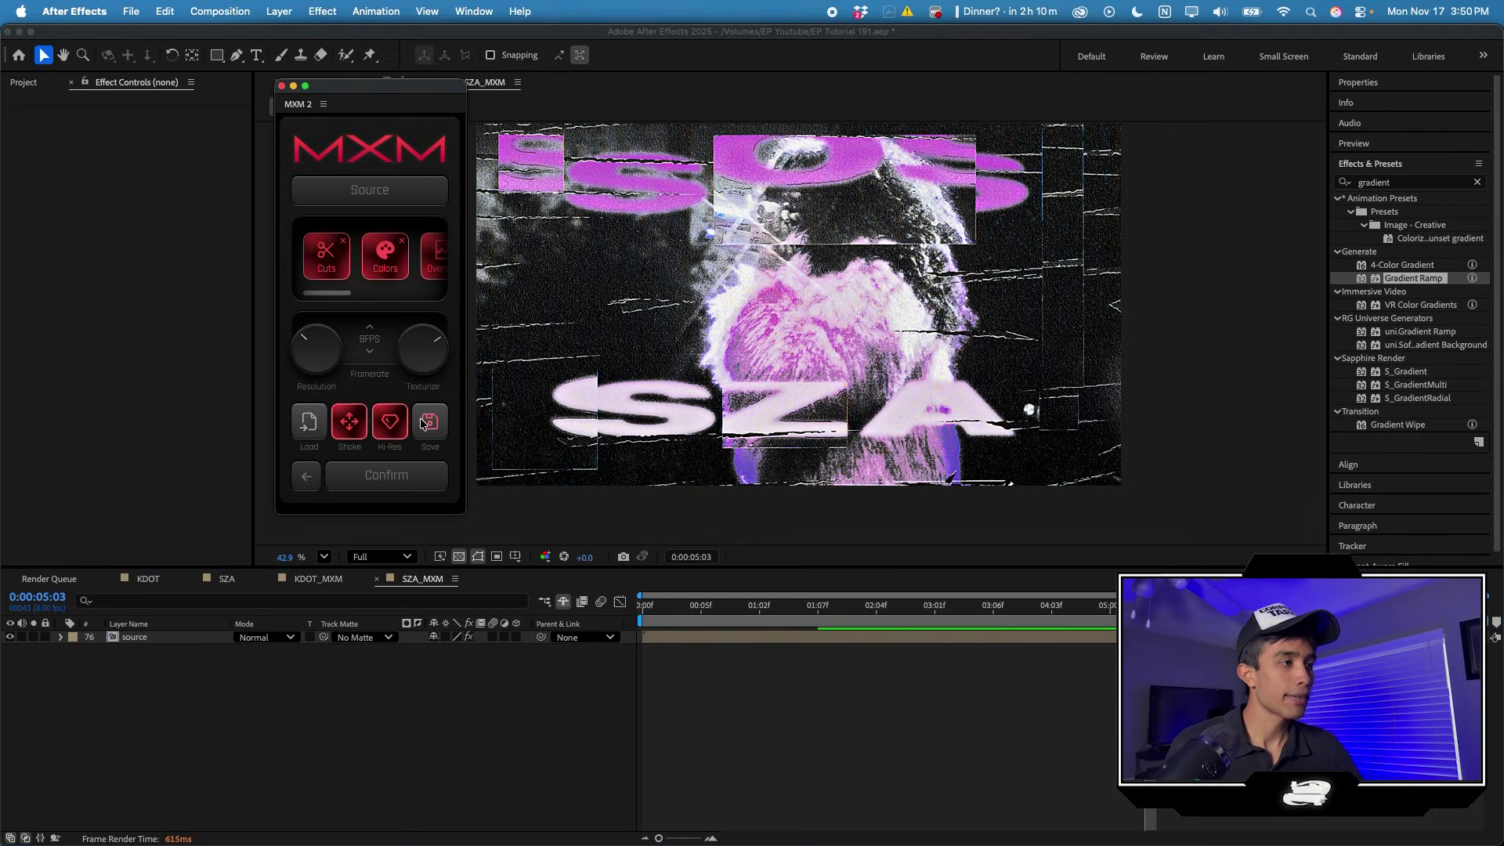
{"action": "left_click", "coordinate": [423, 423]}
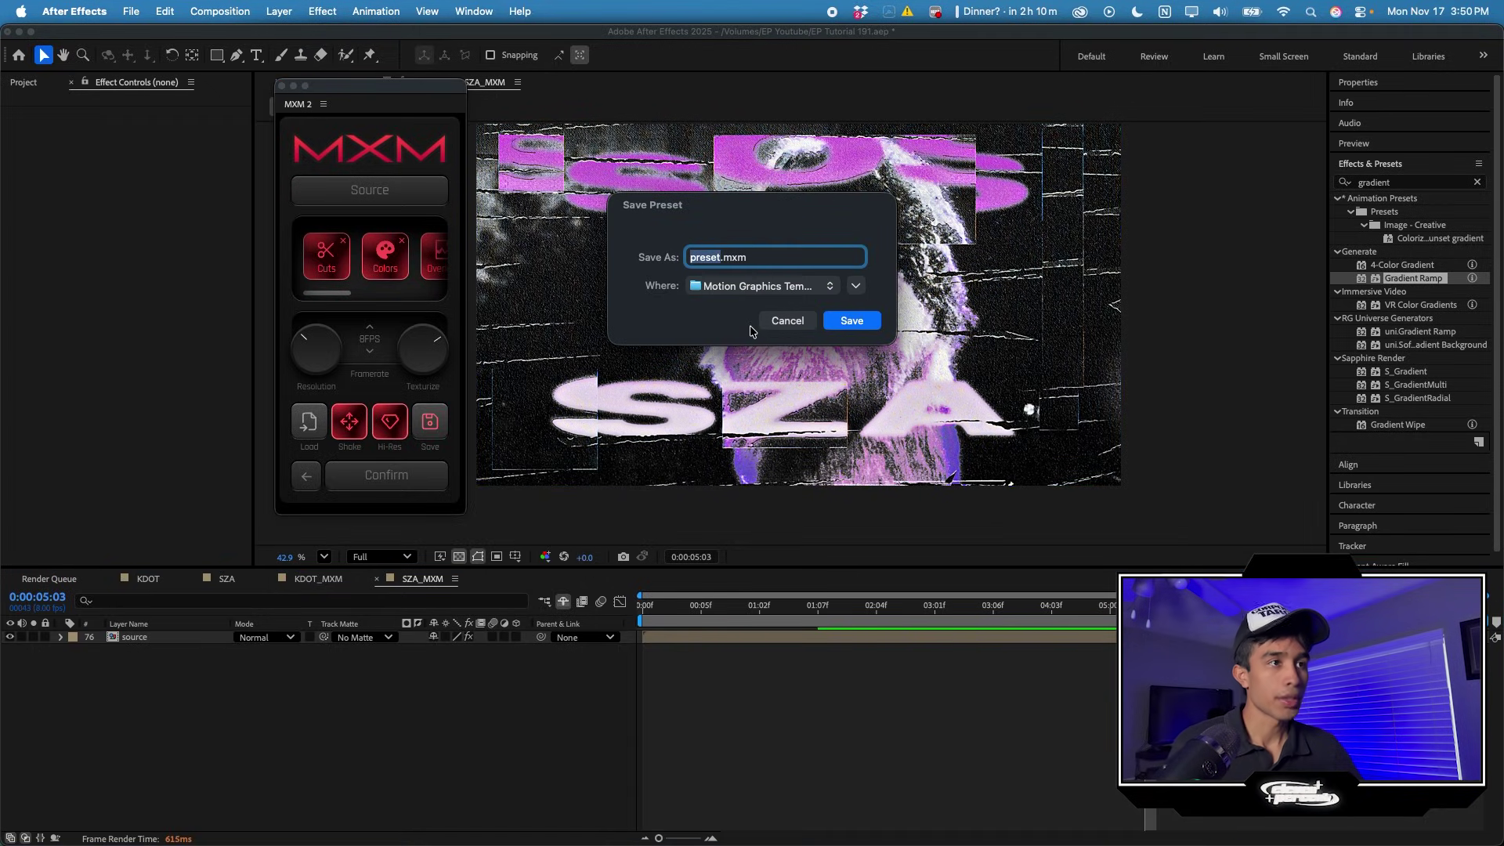
{"action": "left_click", "coordinate": [805, 288]}
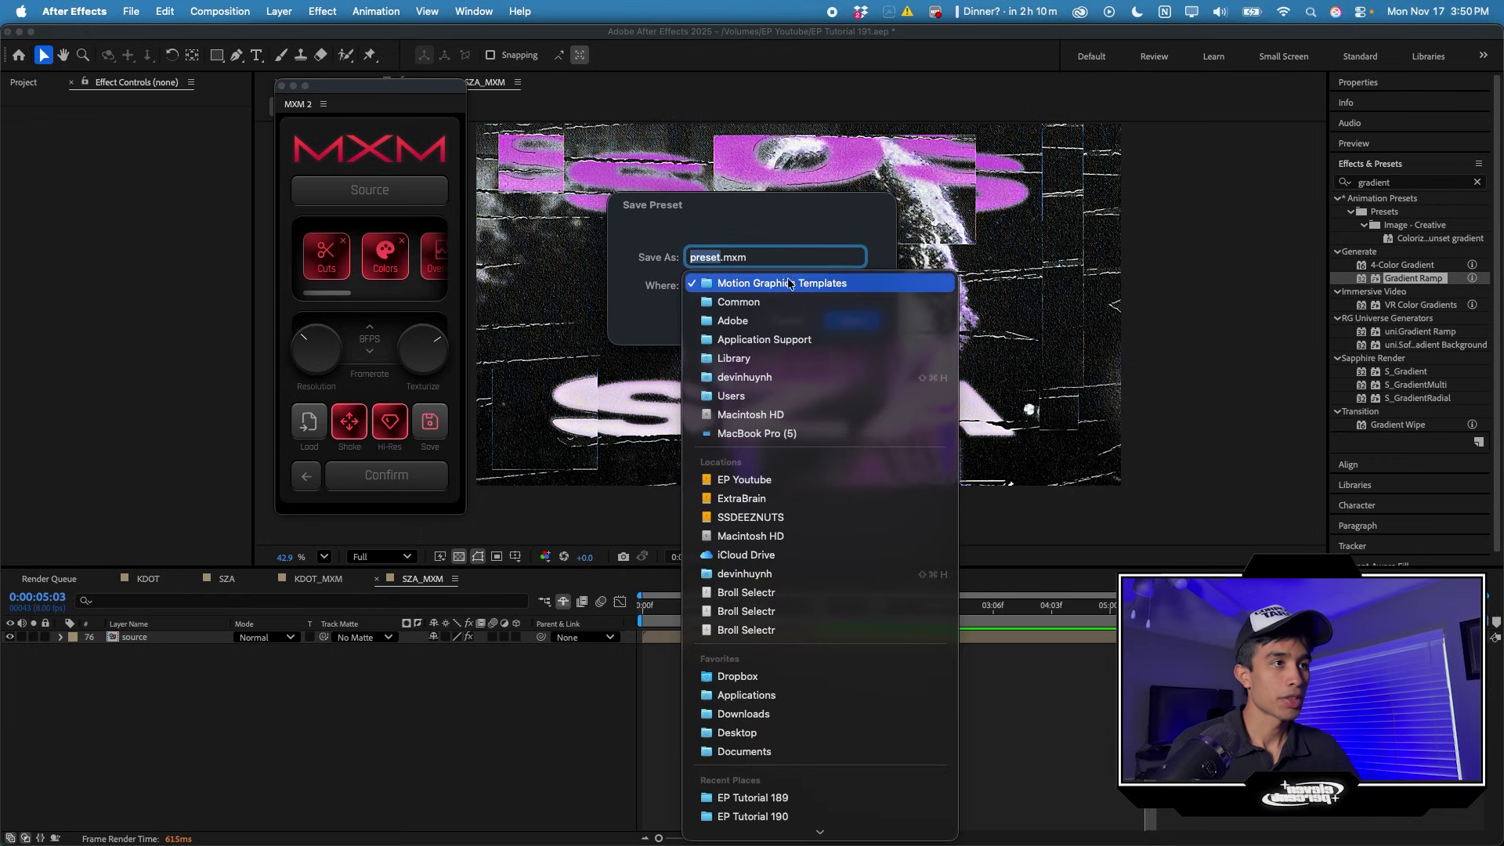
{"action": "left_click", "coordinate": [703, 251]}
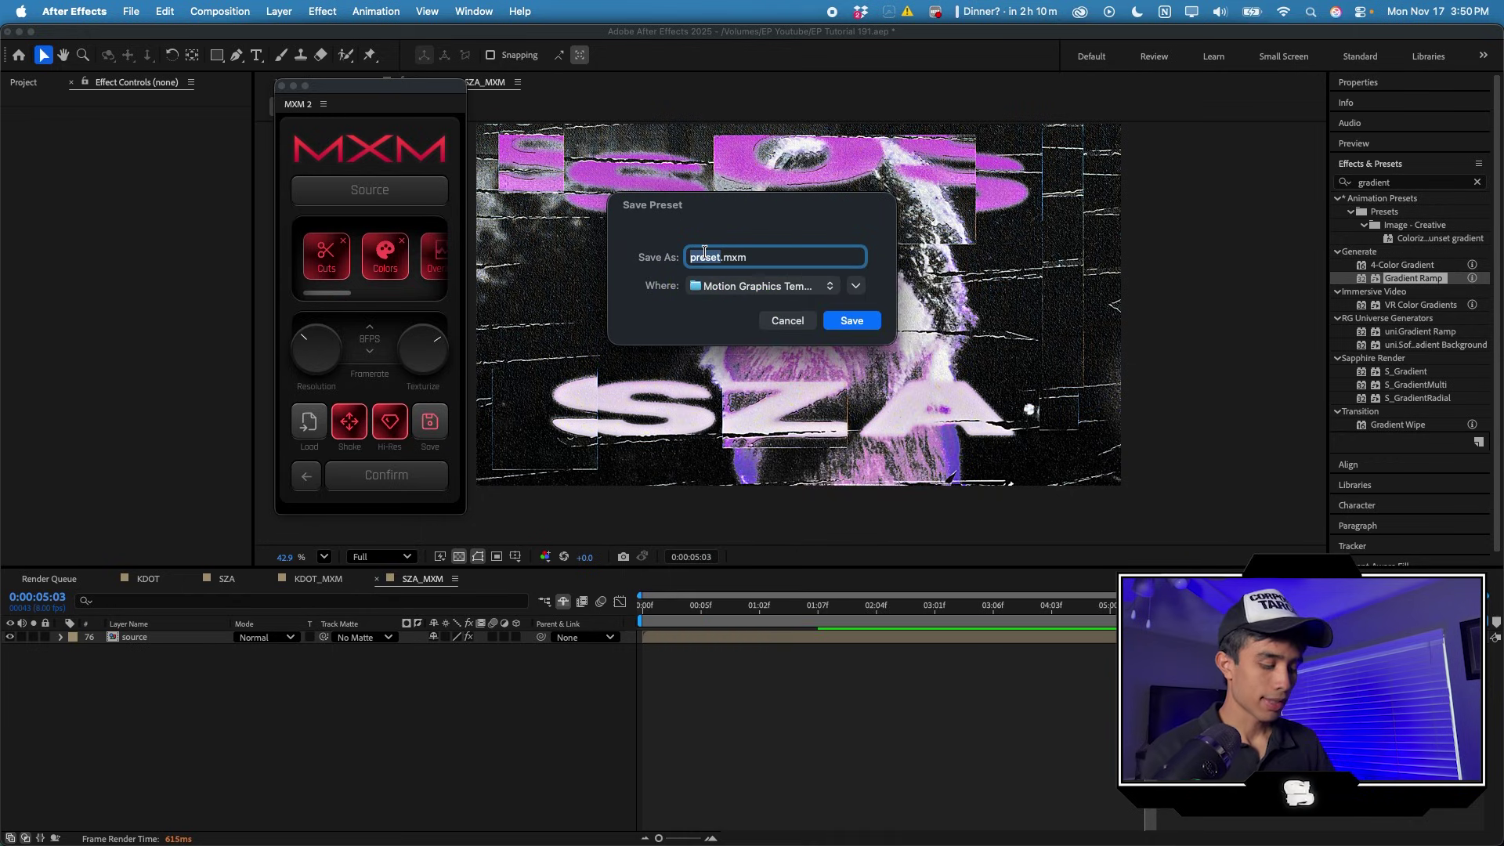
{"action": "type", "text": "EP_"}
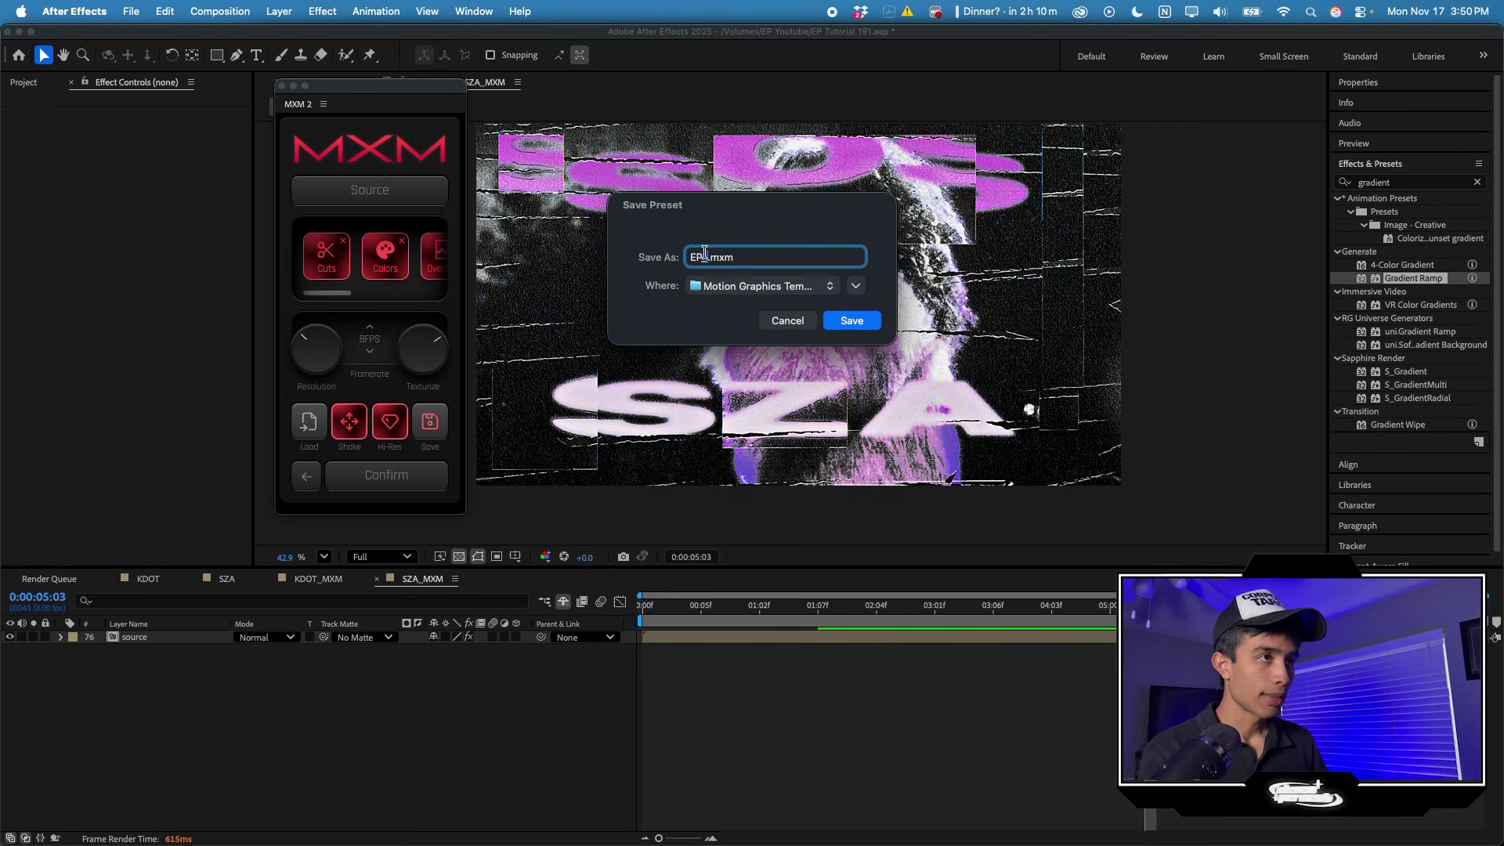
{"action": "type", "text": "M"}
{"action": "type", "text": "XM2"}
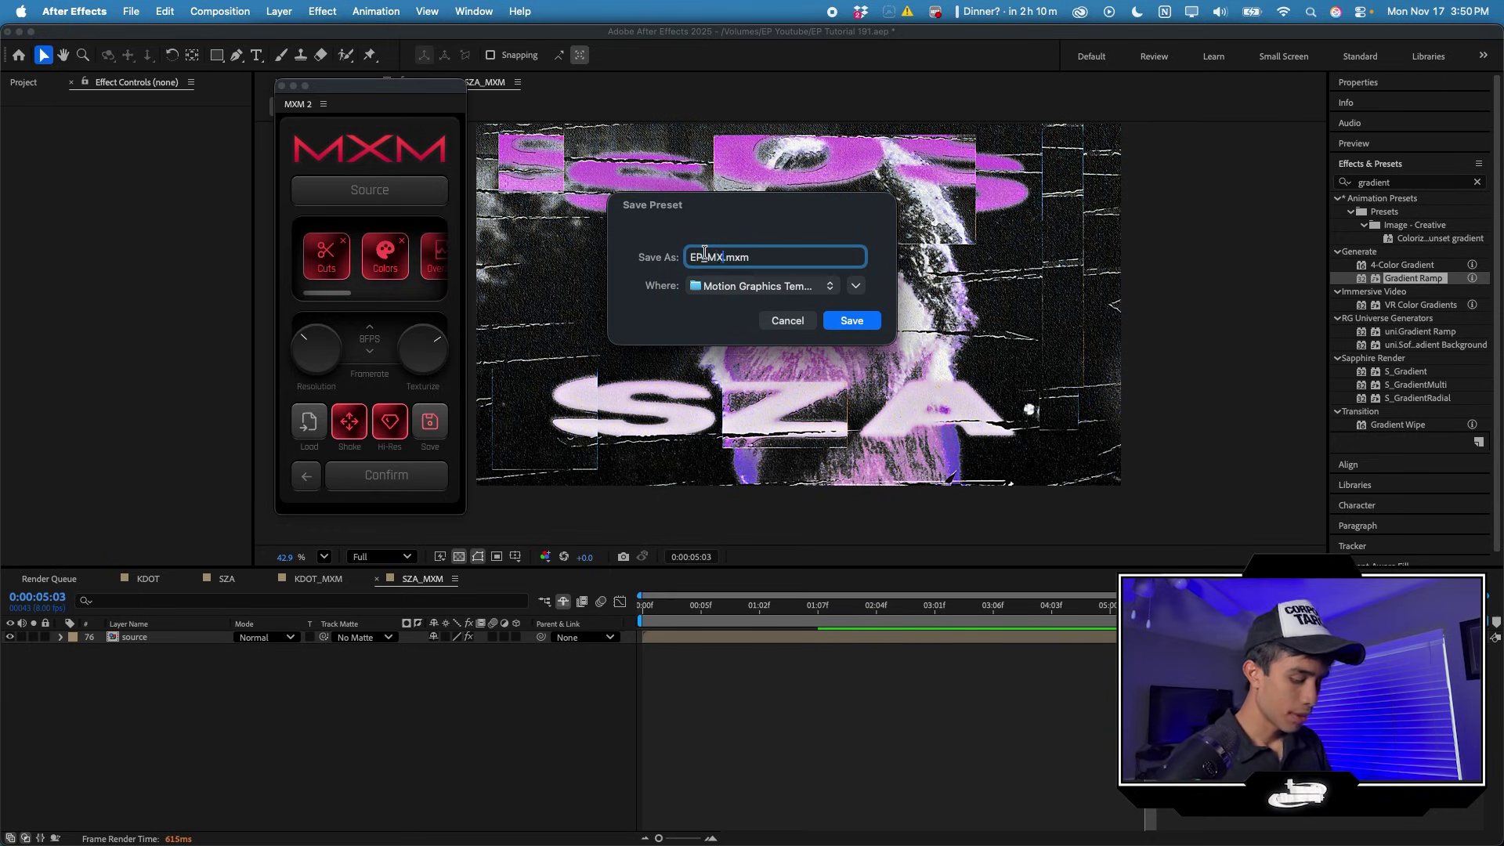
{"action": "left_click_drag", "start_coordinate": [835, 207], "coordinate": [880, 246]}
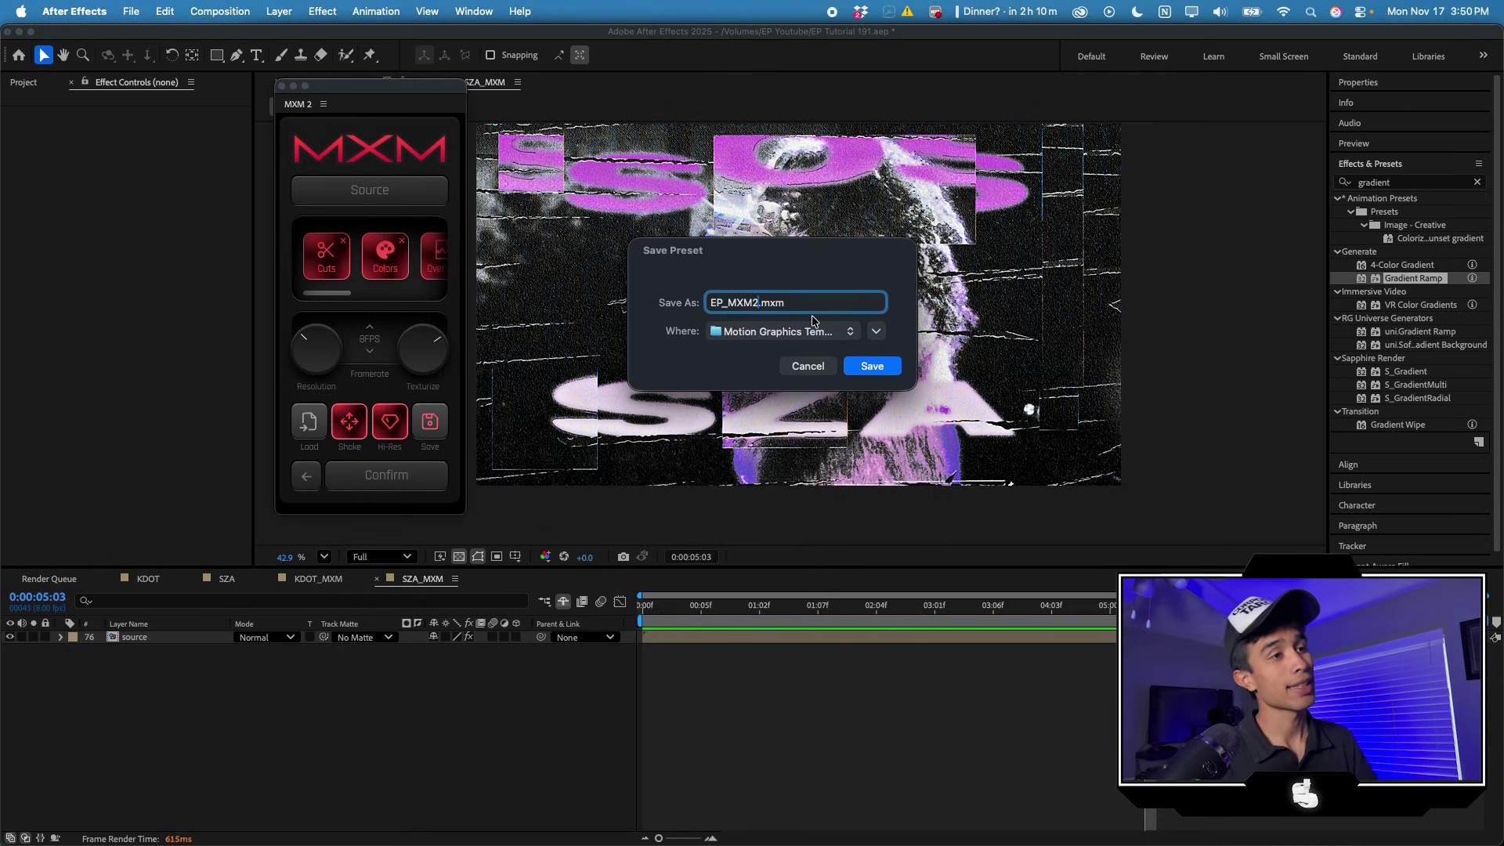
{"action": "left_click", "coordinate": [867, 367]}
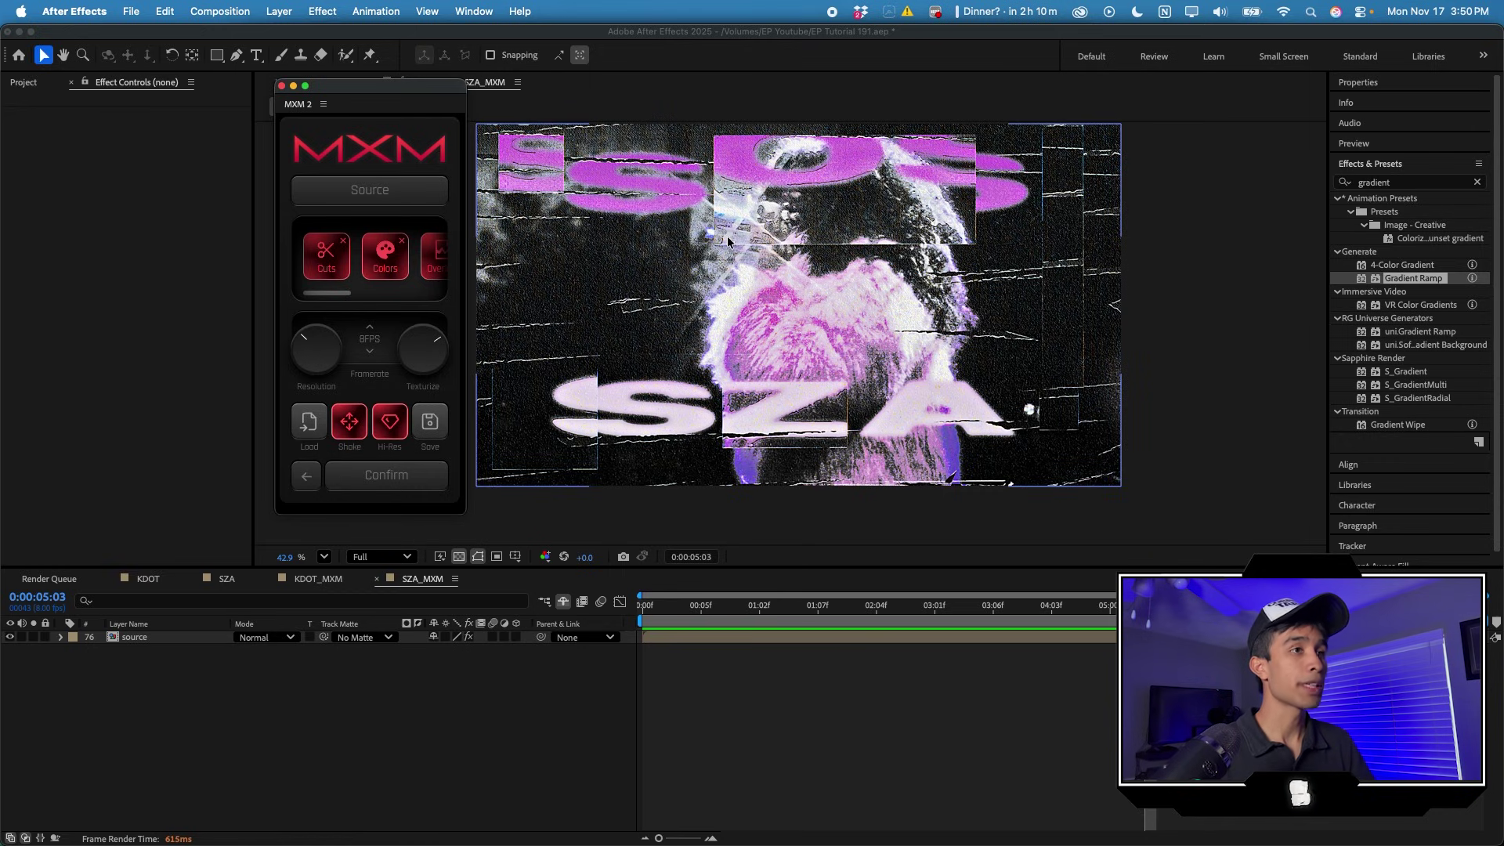
{"action": "left_click", "coordinate": [378, 272]}
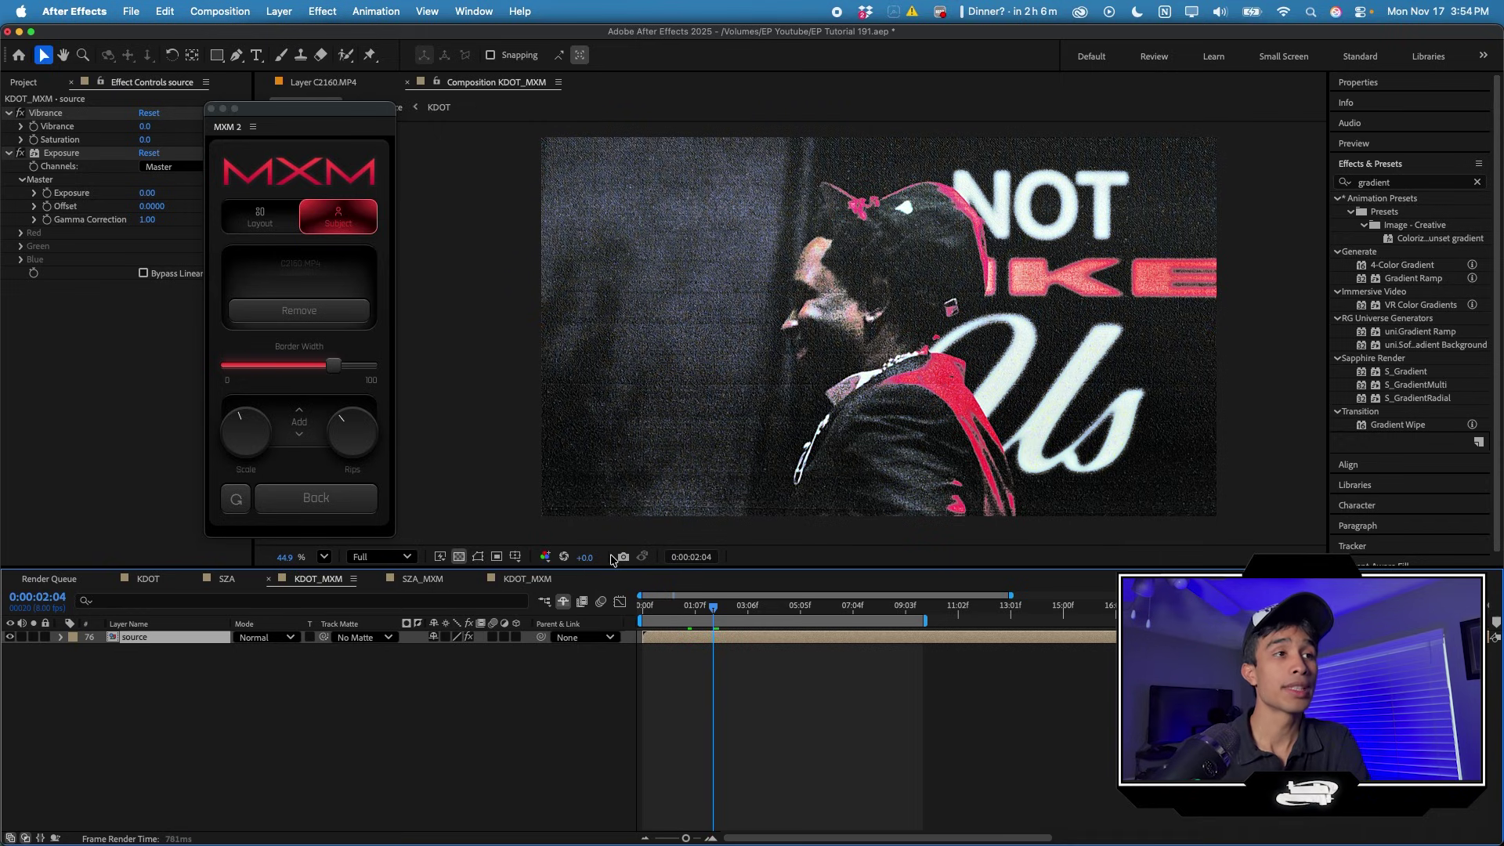
Step: Examine the subject cutout and text texture in KDOT_MXM up close around 0:00:03:03, ending at 0:00:03:01
{"action": "left_click", "coordinate": [737, 627]}
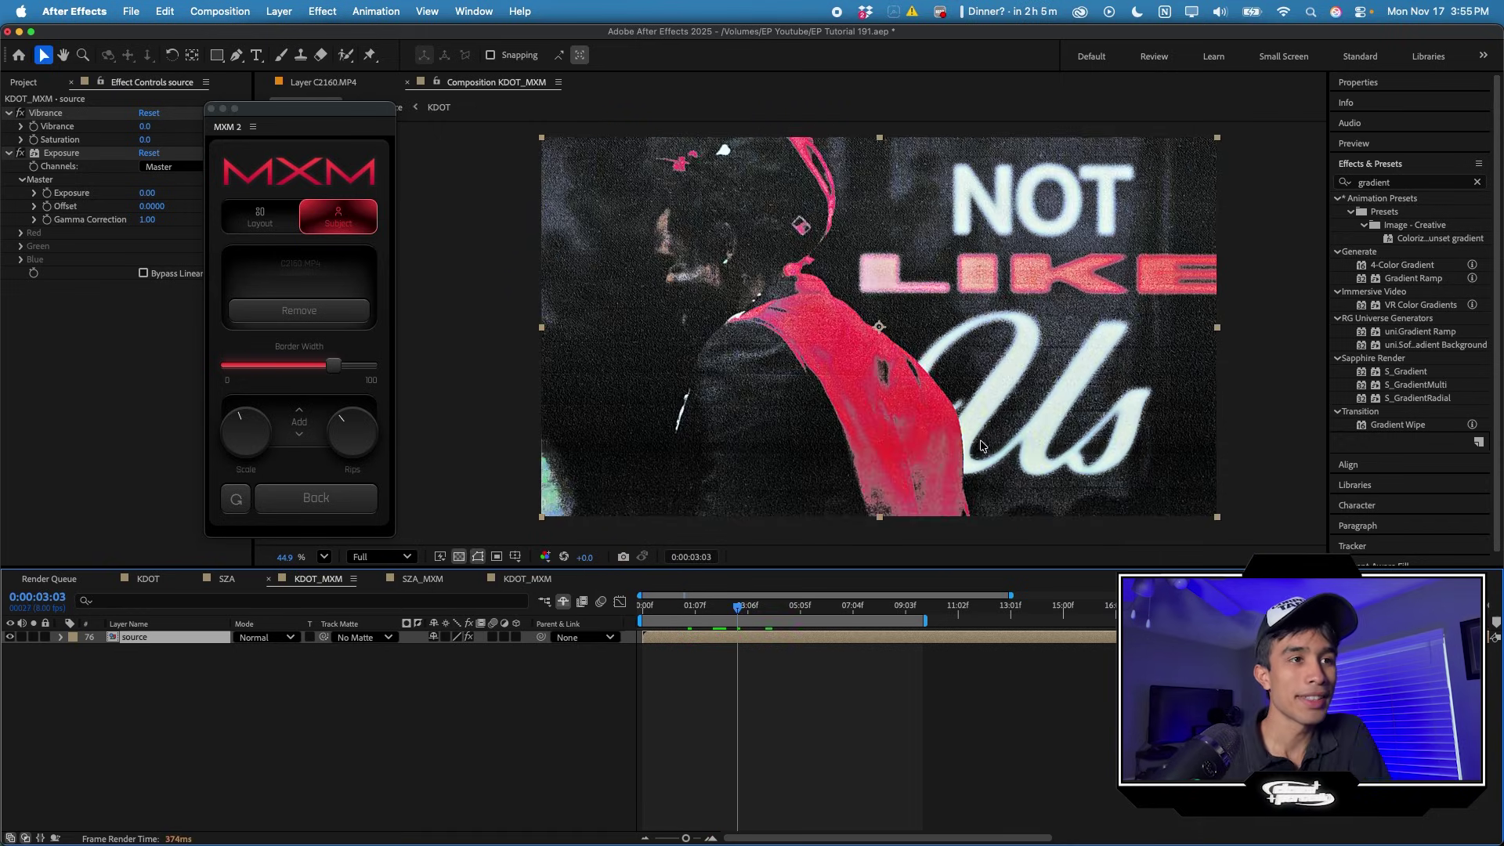
{"action": "scroll", "coordinate": [1009, 409], "scroll_direction": "up", "scroll_amount": 2}
{"action": "scroll", "coordinate": [1009, 407], "scroll_direction": "down", "scroll_amount": 3}
{"action": "scroll", "coordinate": [1009, 407], "scroll_direction": "up", "scroll_amount": 4}
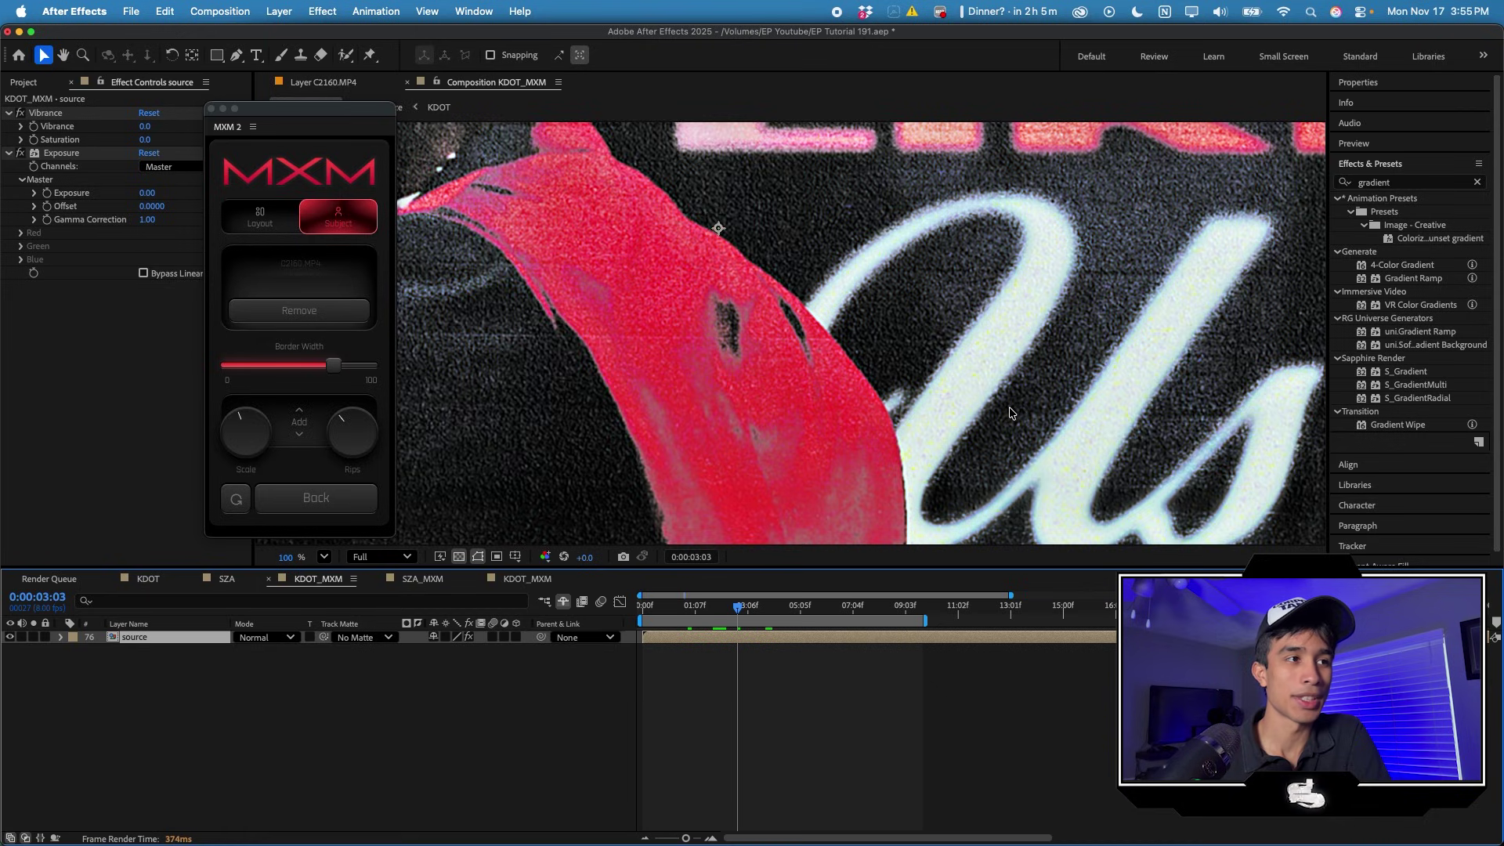
{"action": "scroll", "coordinate": [1009, 413], "scroll_direction": "down", "scroll_amount": 5}
{"action": "left_click", "coordinate": [730, 616]}
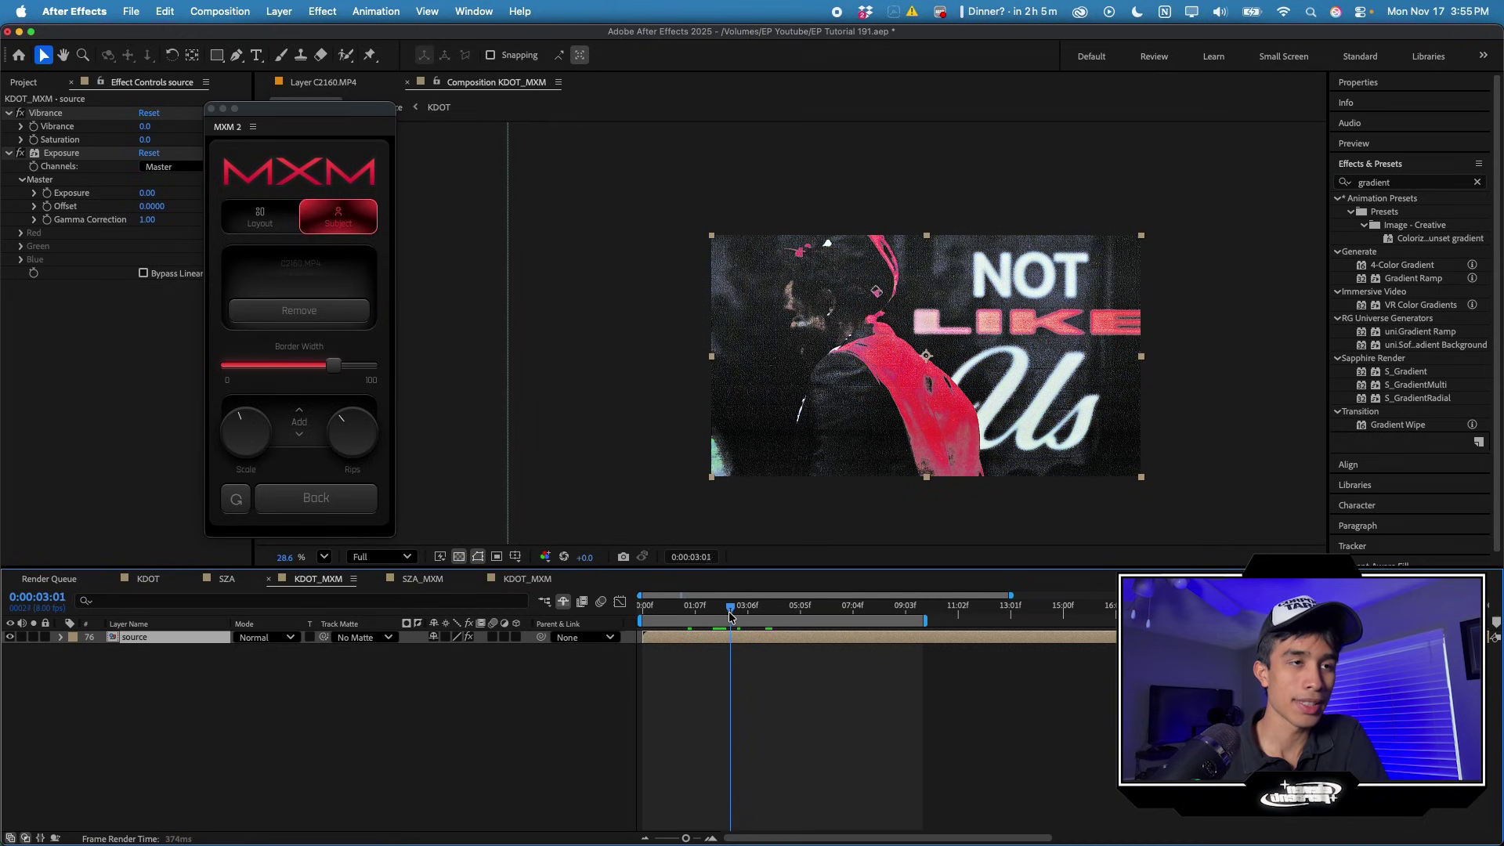